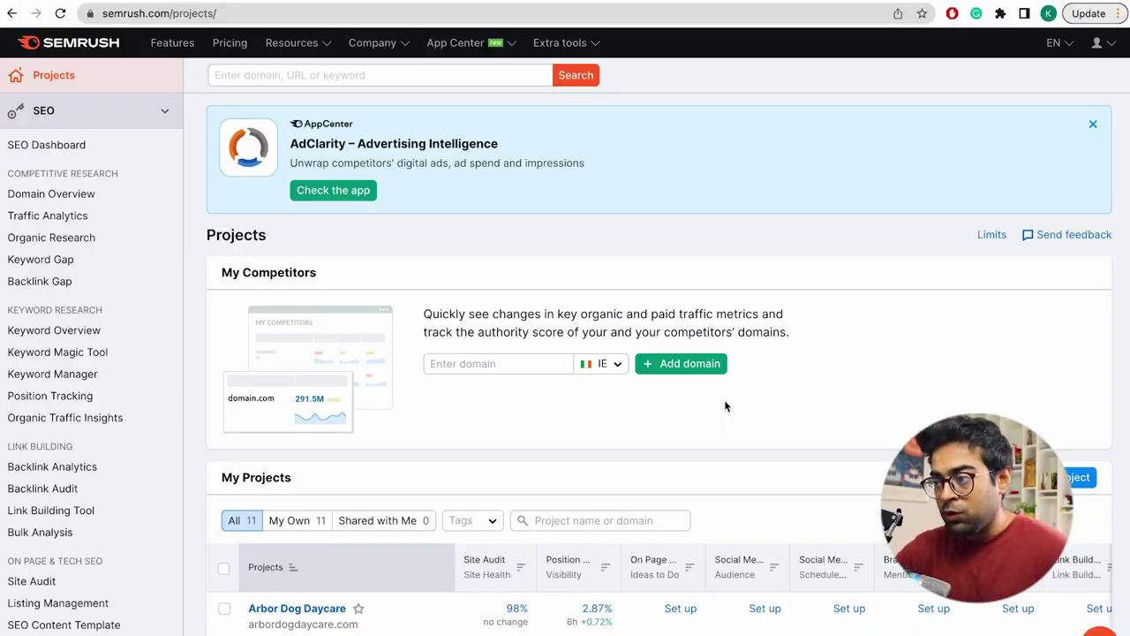
Step: Filter the projects list by "pres" and open the position tracking report of the Prestige Wellness project
{"action": "scroll", "coordinate": [420, 415], "scroll_direction": "down", "scroll_amount": 3}
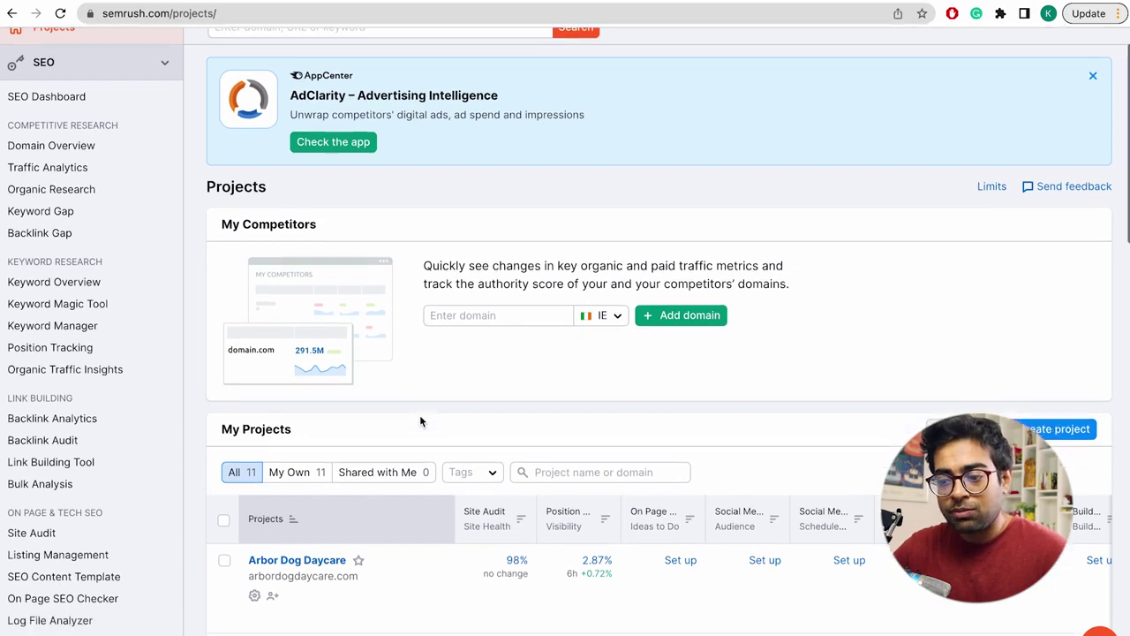
{"action": "left_click", "coordinate": [565, 429]}
{"action": "type", "text": "presit"}
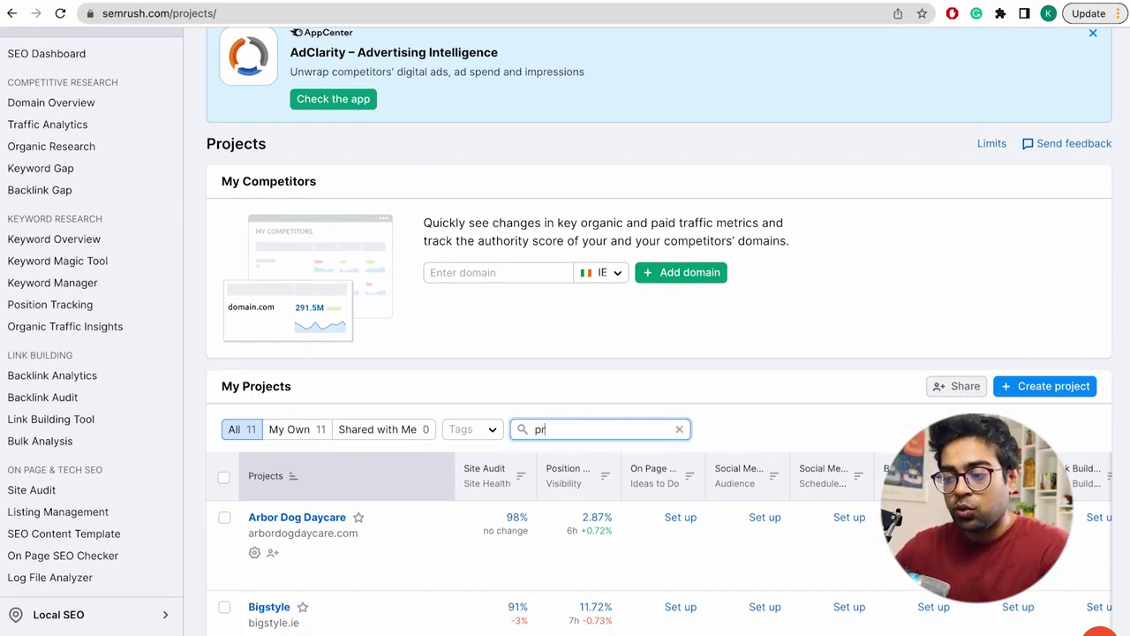
{"action": "key", "text": "BackSpace"}
{"action": "key", "text": "BackSpace"}
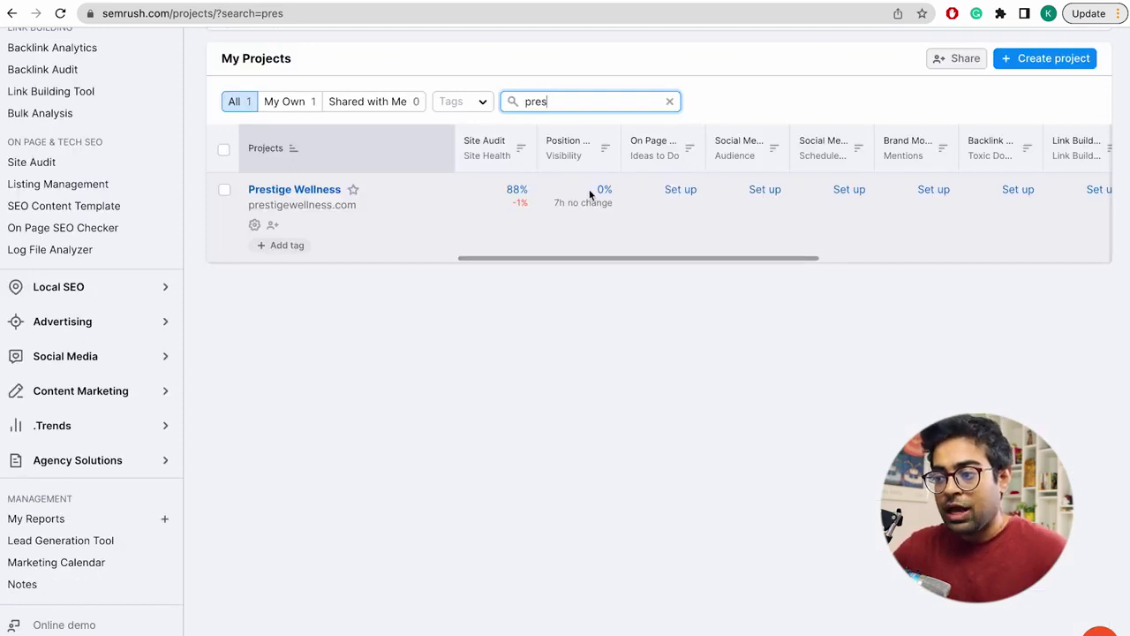
{"action": "left_click", "coordinate": [602, 190]}
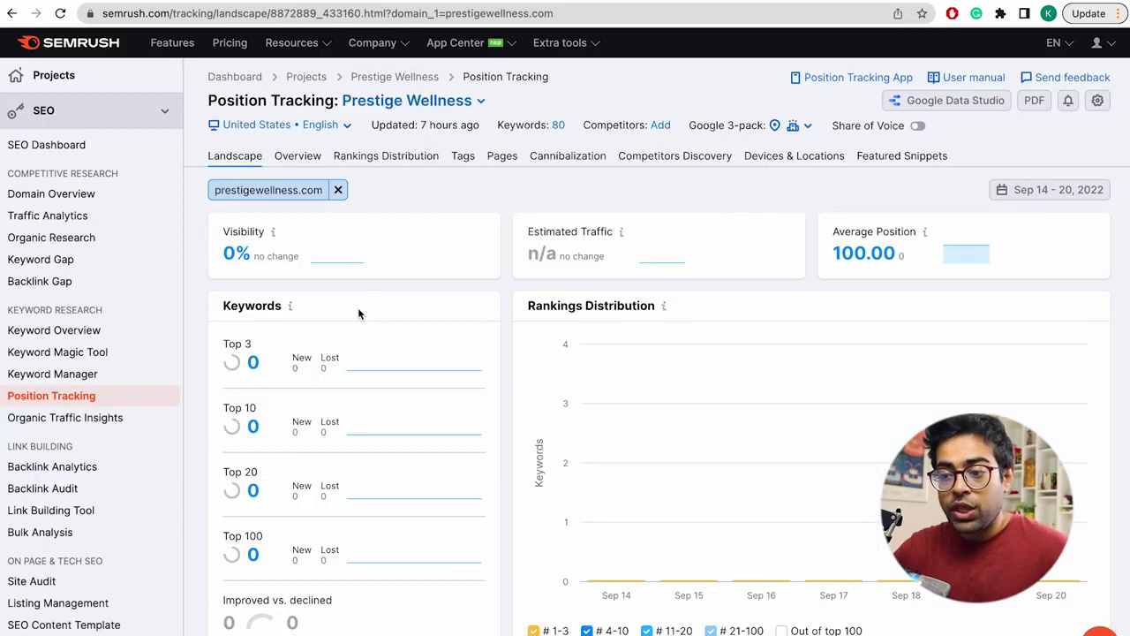
Step: Open the full list of tracked keywords from the Top Keywords section of the landscape report
{"action": "scroll", "coordinate": [359, 313], "scroll_direction": "down", "scroll_amount": 1}
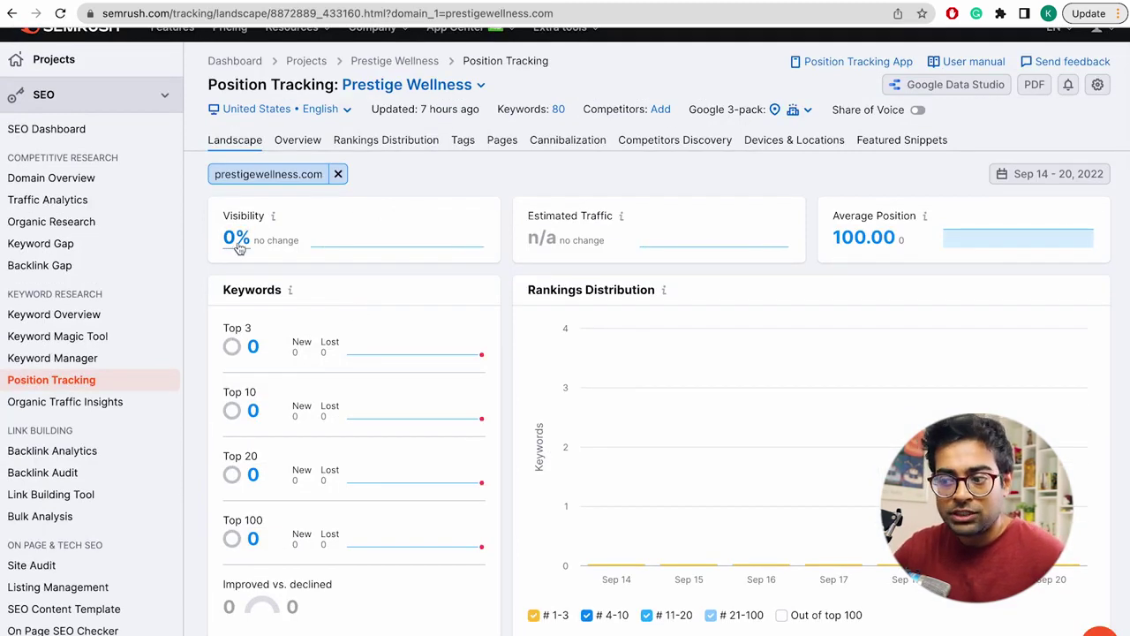
{"action": "scroll", "coordinate": [238, 249], "scroll_direction": "down", "scroll_amount": 5}
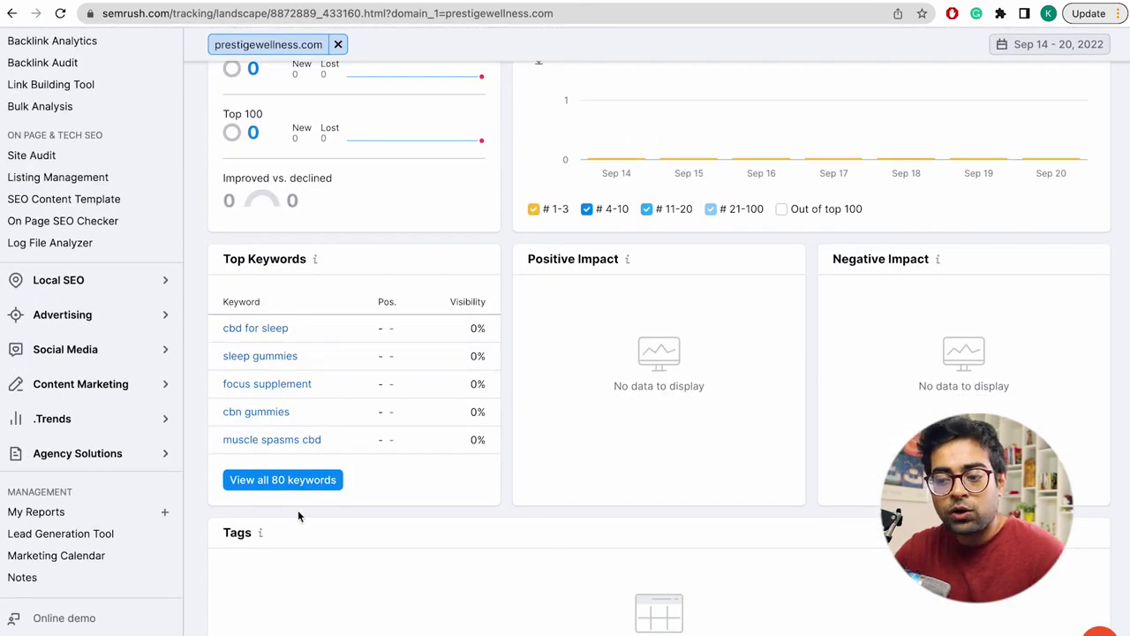
{"action": "left_click", "coordinate": [273, 481]}
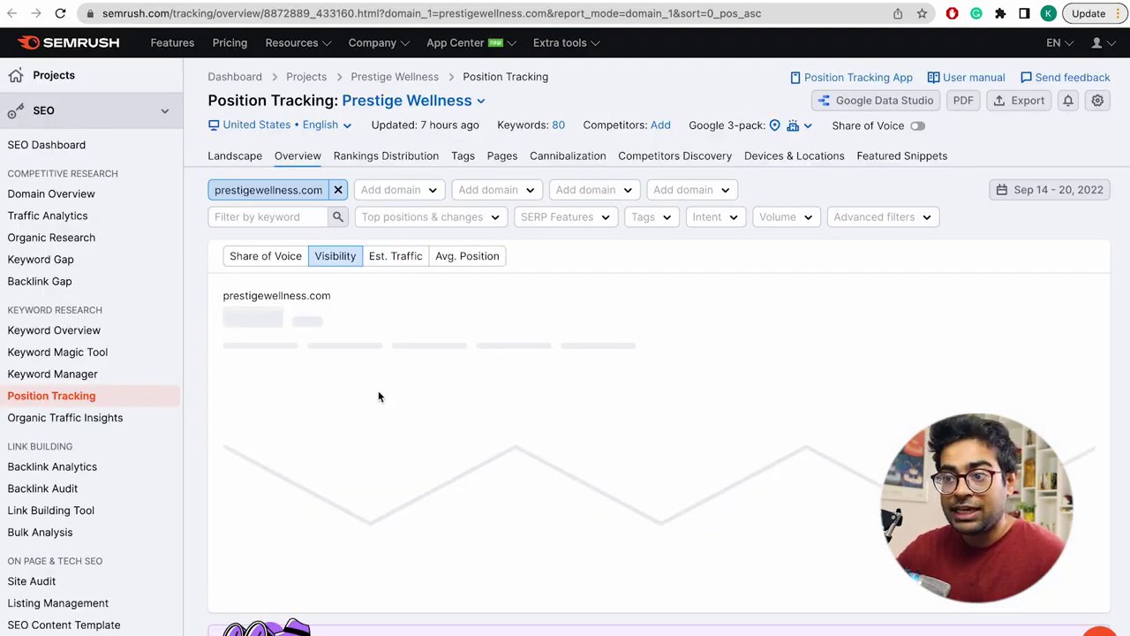
Step: Examine the Rankings Overview table of tracked keywords, including their positions, visibility, estimated traffic, volume and CPC
{"action": "scroll", "coordinate": [378, 396], "scroll_direction": "down", "scroll_amount": 6}
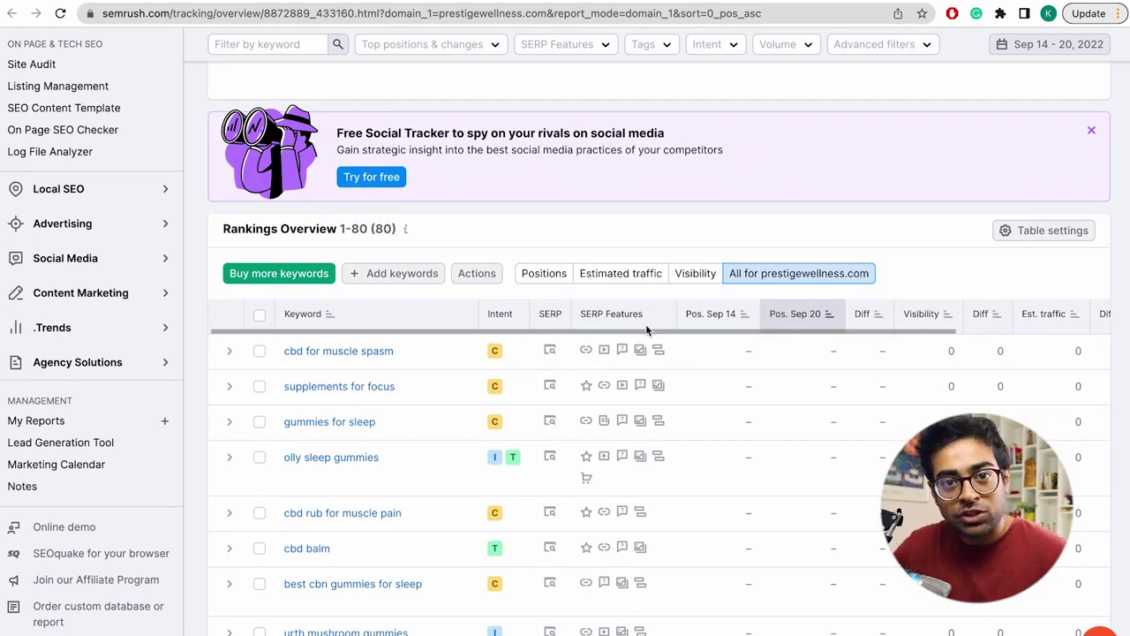
{"action": "scroll", "coordinate": [645, 324], "scroll_direction": "up", "scroll_amount": 4}
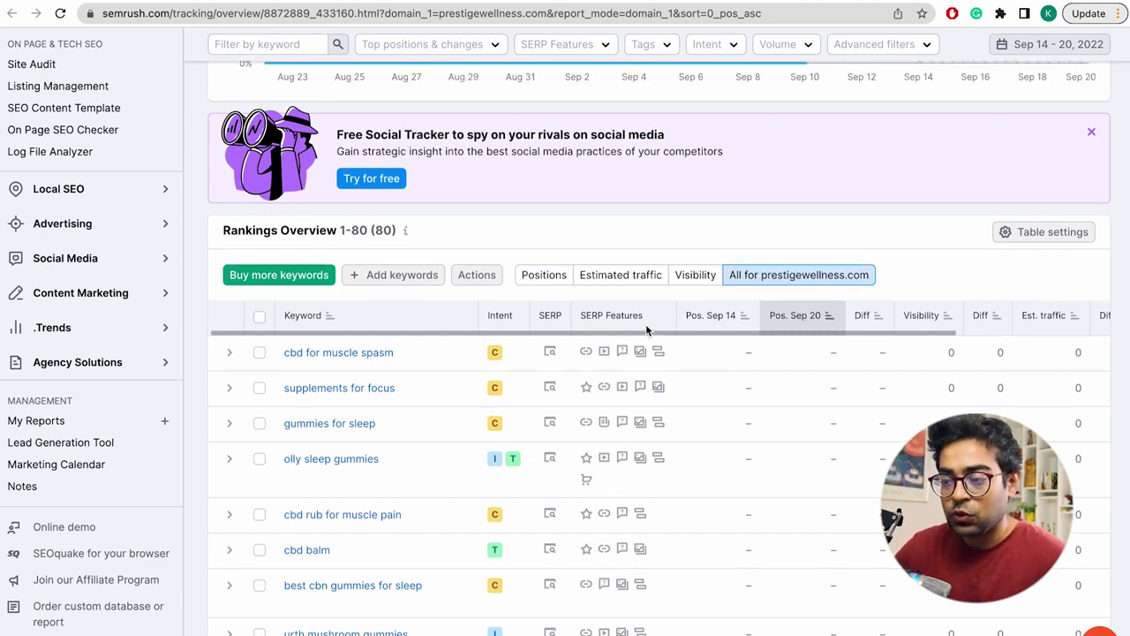
{"action": "scroll", "coordinate": [287, 512], "scroll_direction": "down", "scroll_amount": 7}
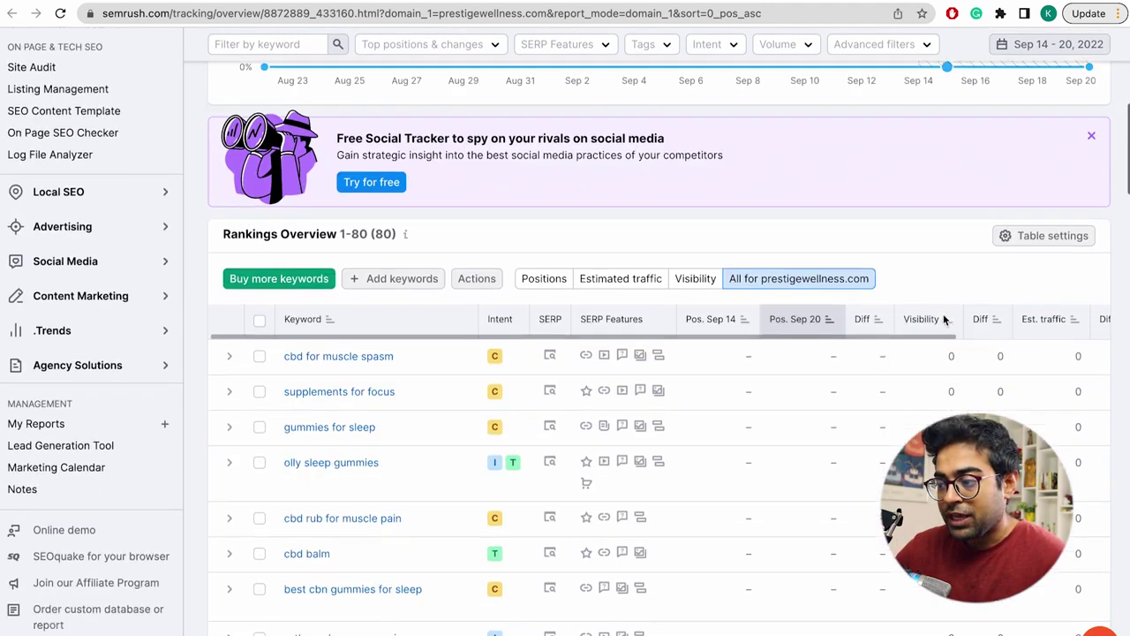
{"action": "scroll", "coordinate": [365, 353], "scroll_direction": "up", "scroll_amount": 2}
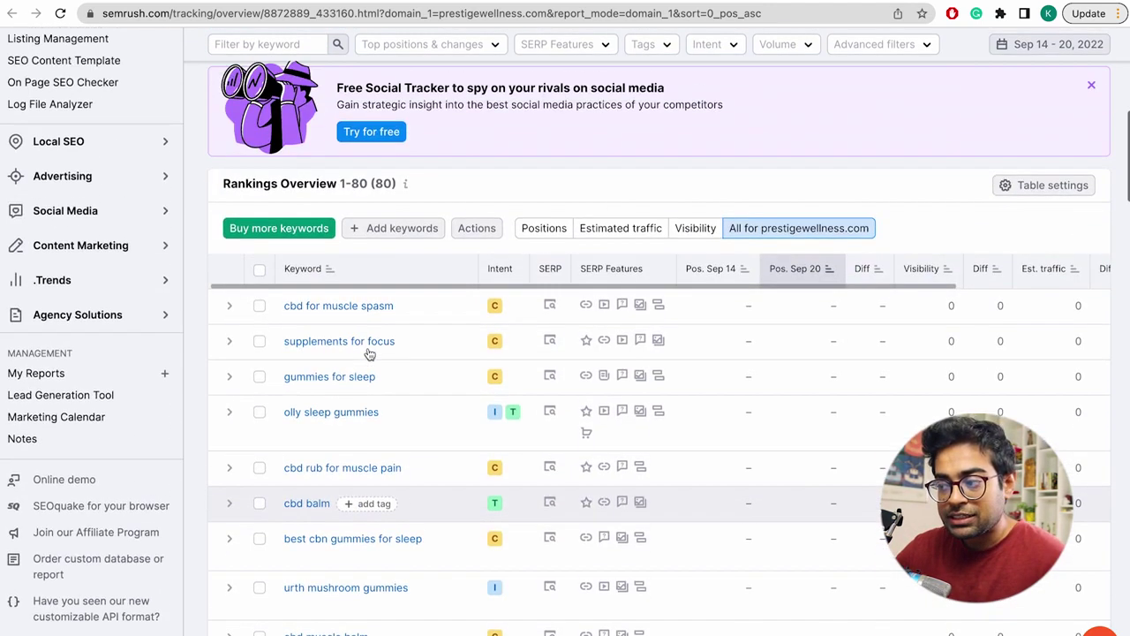
{"action": "scroll", "coordinate": [777, 389], "scroll_direction": "right", "scroll_amount": 2}
{"action": "scroll", "coordinate": [804, 400], "scroll_direction": "right", "scroll_amount": 3}
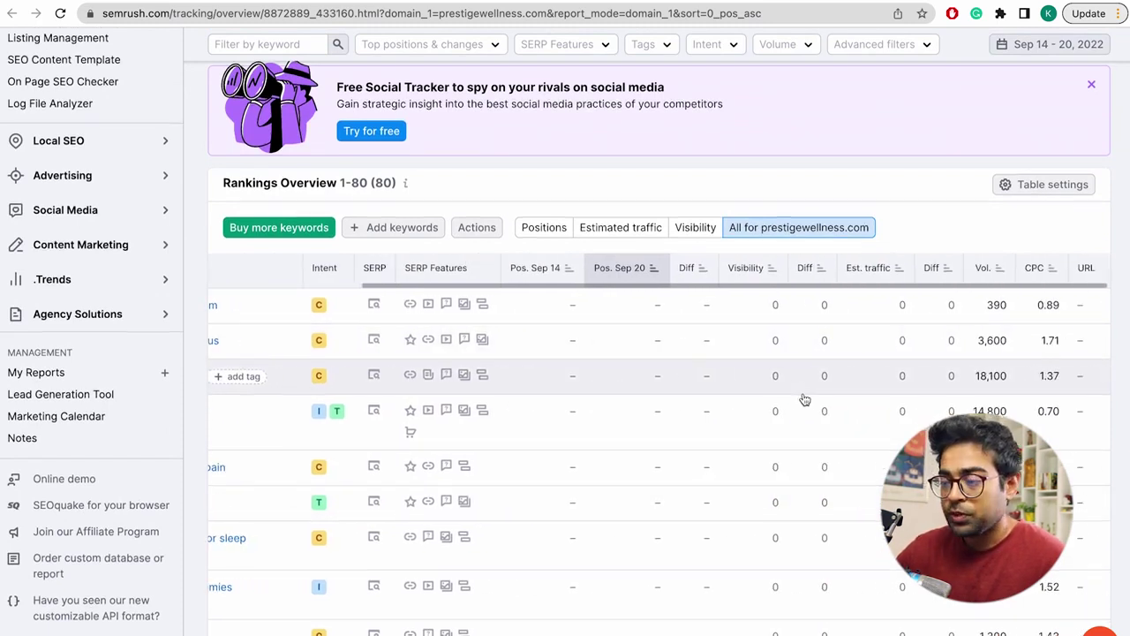
{"action": "scroll", "coordinate": [804, 395], "scroll_direction": "up", "scroll_amount": 7}
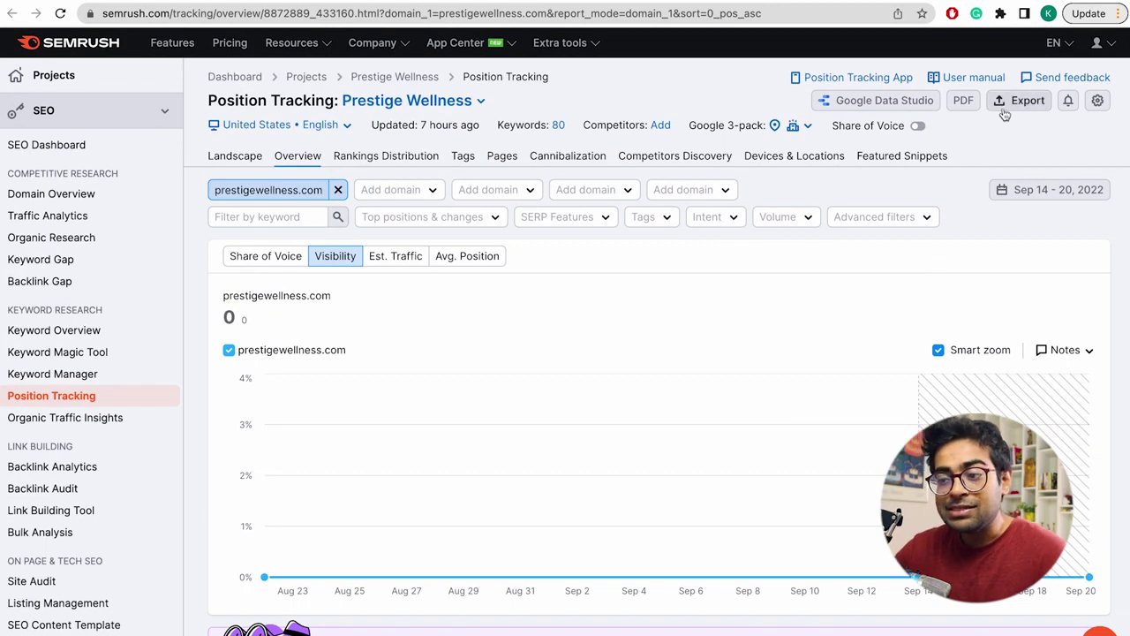
{"action": "scroll", "coordinate": [715, 393], "scroll_direction": "down", "scroll_amount": 10}
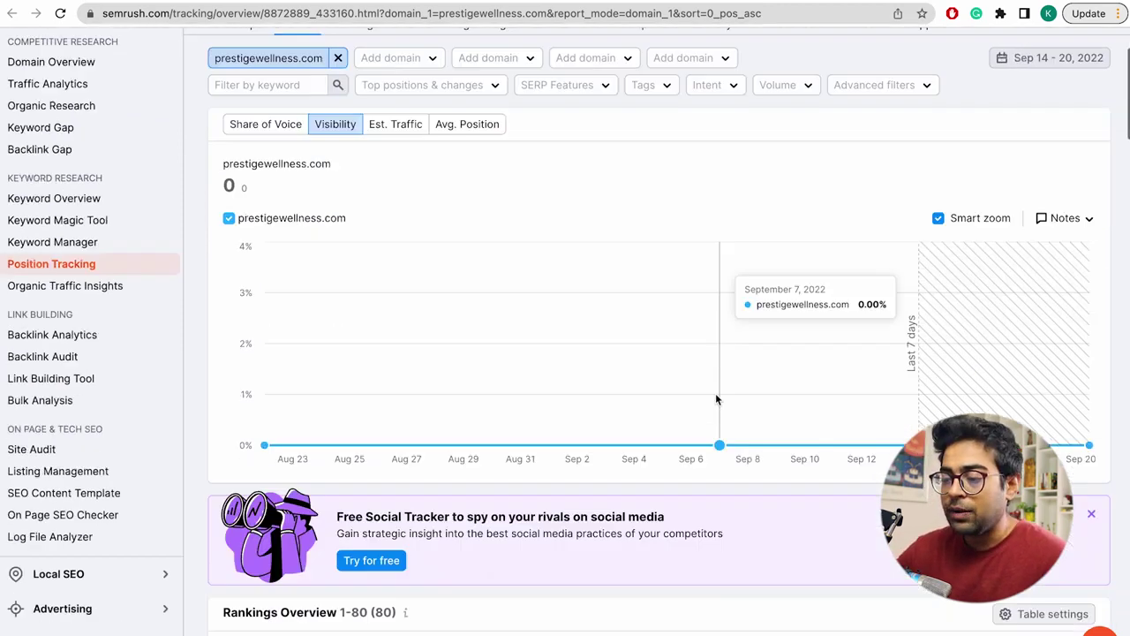
{"action": "scroll", "coordinate": [717, 400], "scroll_direction": "down", "scroll_amount": 20}
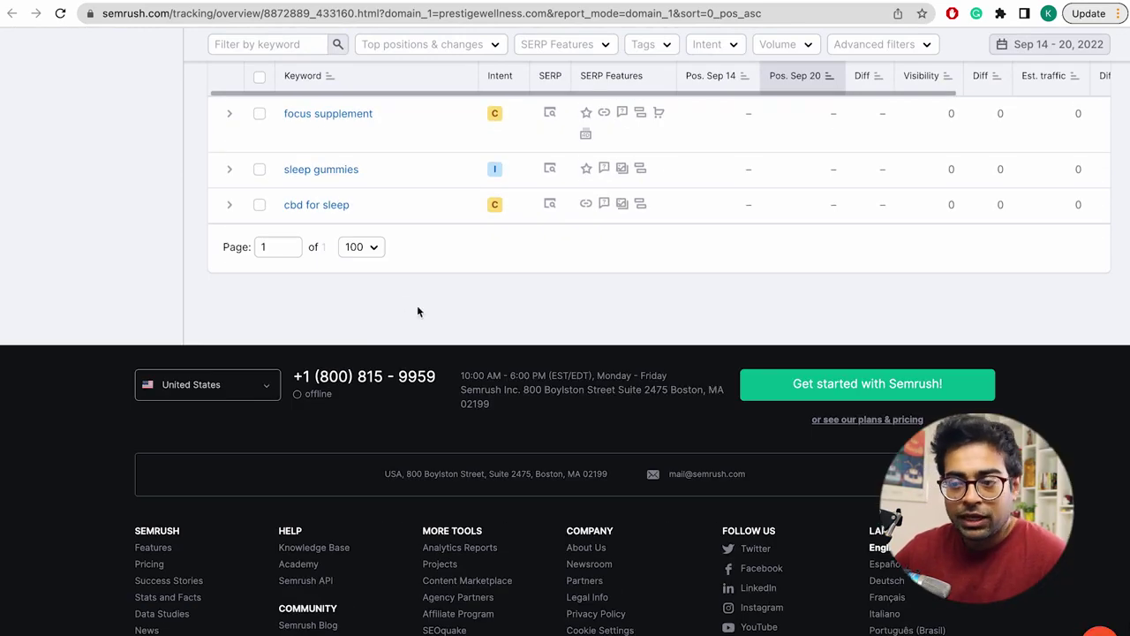
{"action": "scroll", "coordinate": [454, 217], "scroll_direction": "up", "scroll_amount": 20}
{"action": "scroll", "coordinate": [454, 216], "scroll_direction": "up", "scroll_amount": 5}
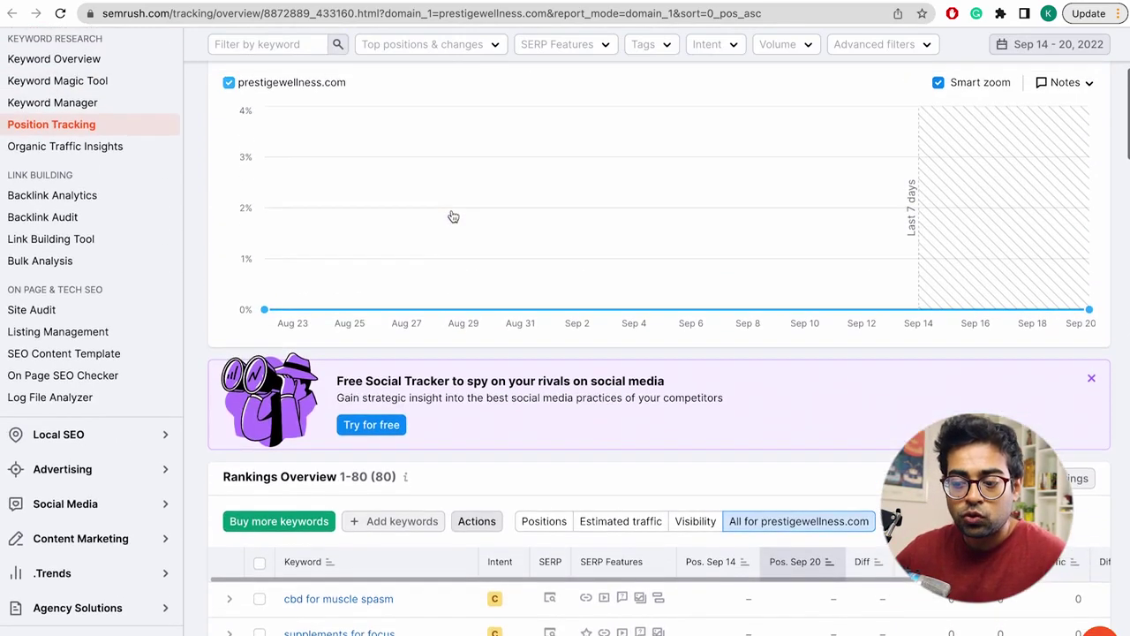
{"action": "scroll", "coordinate": [454, 215], "scroll_direction": "down", "scroll_amount": 2}
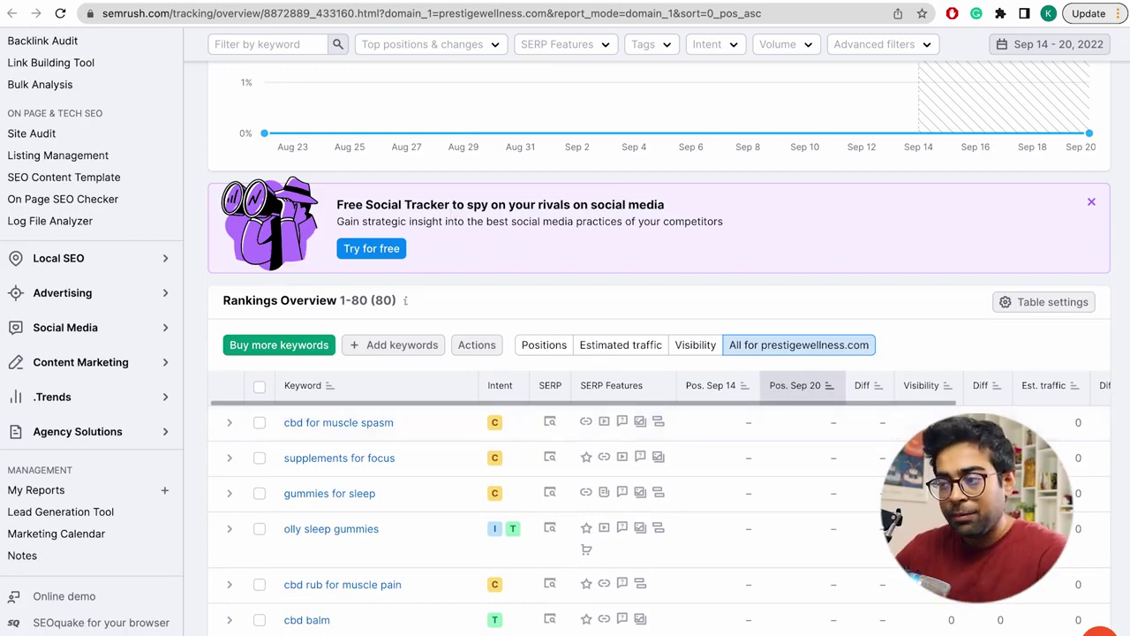
Step: Switch to Google Sheets and open a new blank spreadsheet
{"action": "key", "text": "ctrl+Tab"}
{"action": "left_click", "coordinate": [64, 107]}
{"action": "left_click", "coordinate": [121, 230]}
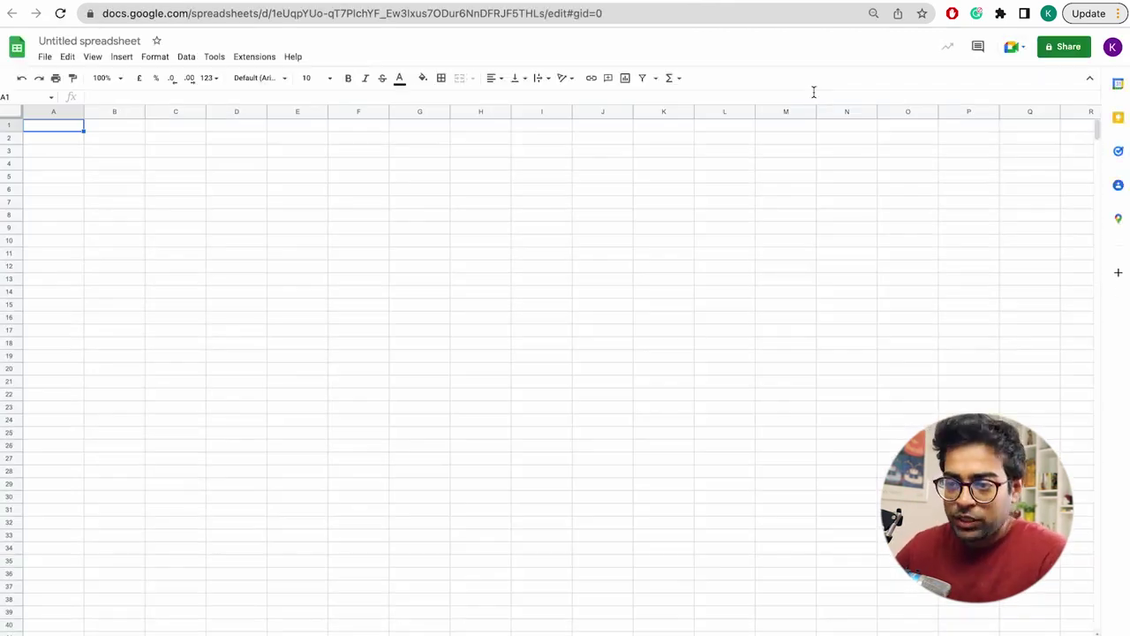
Step: Rename the spreadsheet as "Prestige_Wellness On Page SEO_Url Assigning"
{"action": "left_click", "coordinate": [111, 40]}
{"action": "type", "text": "Pr"}
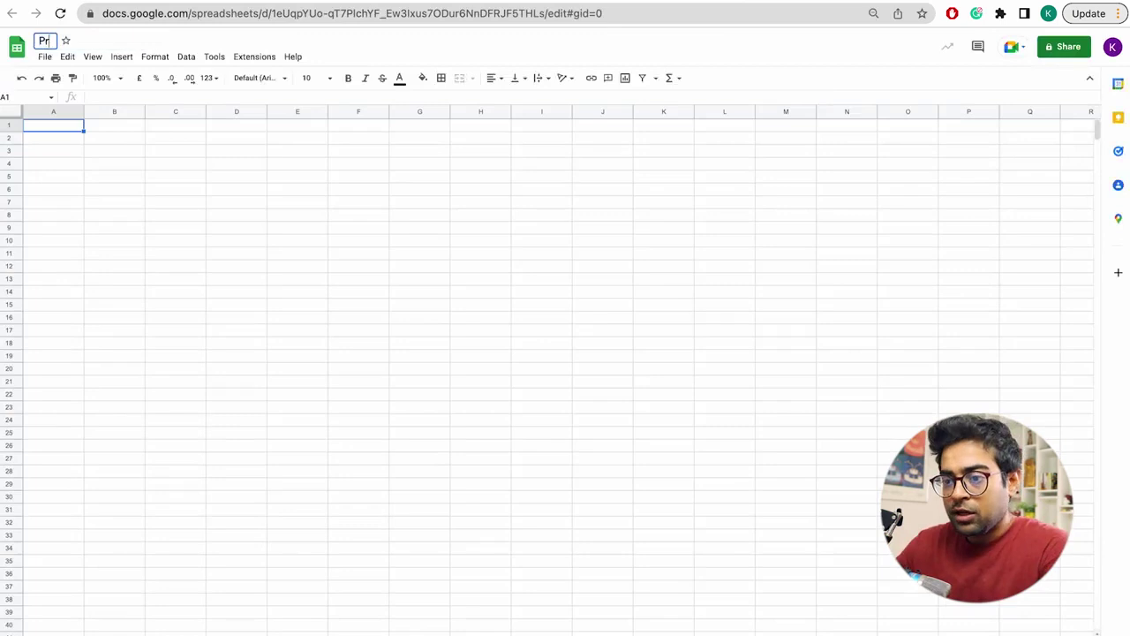
{"action": "type", "text": "esitge_"}
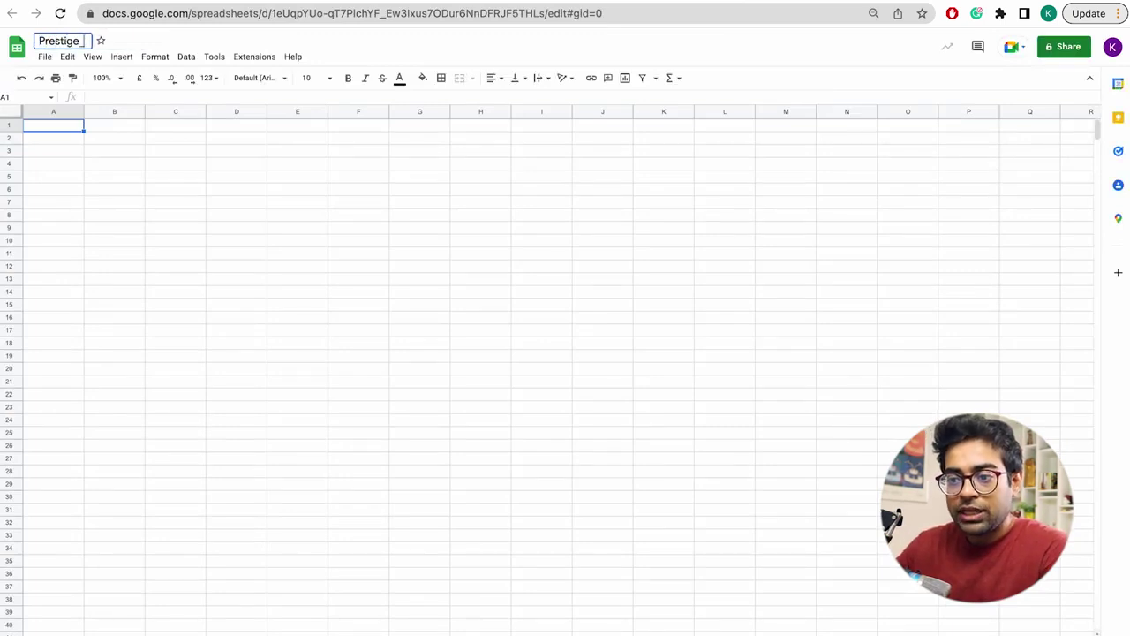
{"action": "type", "text": "Wellness"}
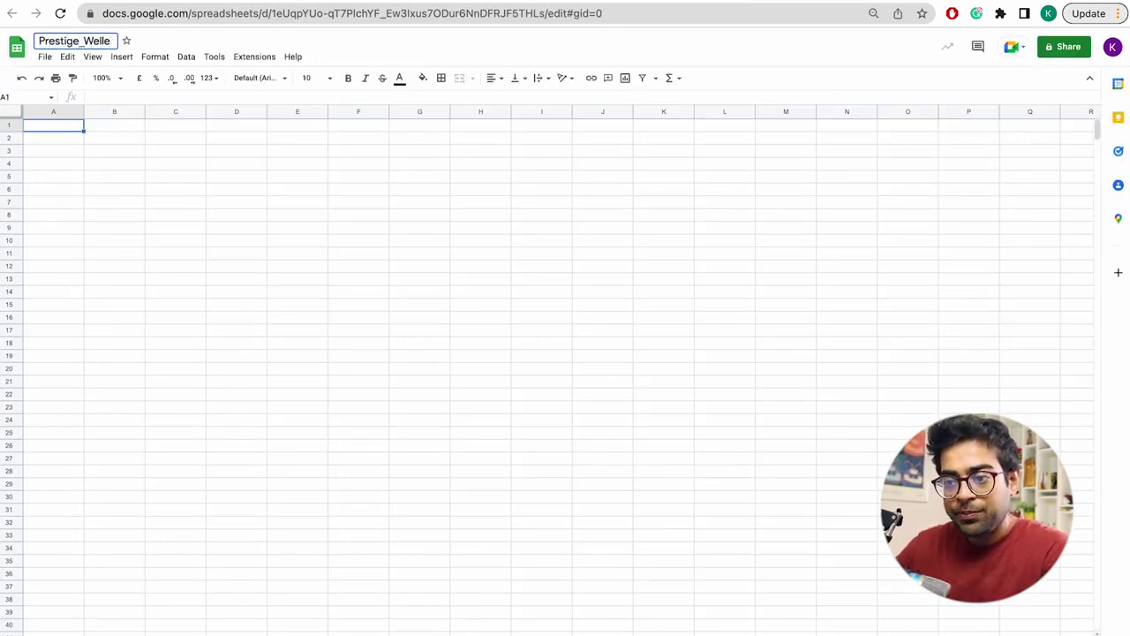
{"action": "type", "text": " On Pa"}
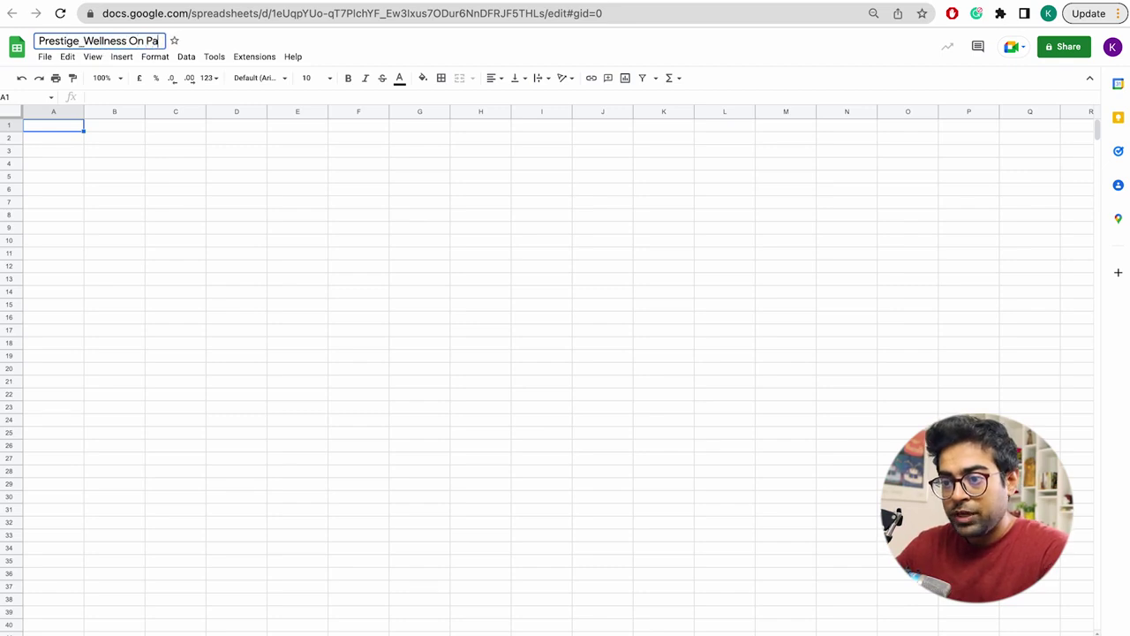
{"action": "type", "text": "ge SEO_"}
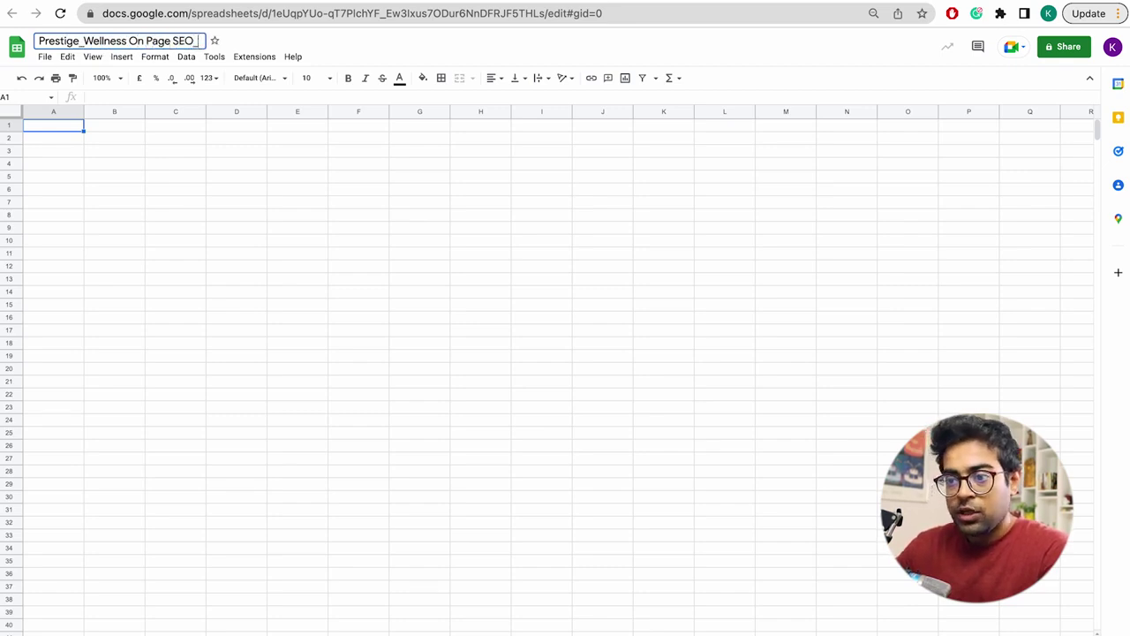
{"action": "type", "text": "U"}
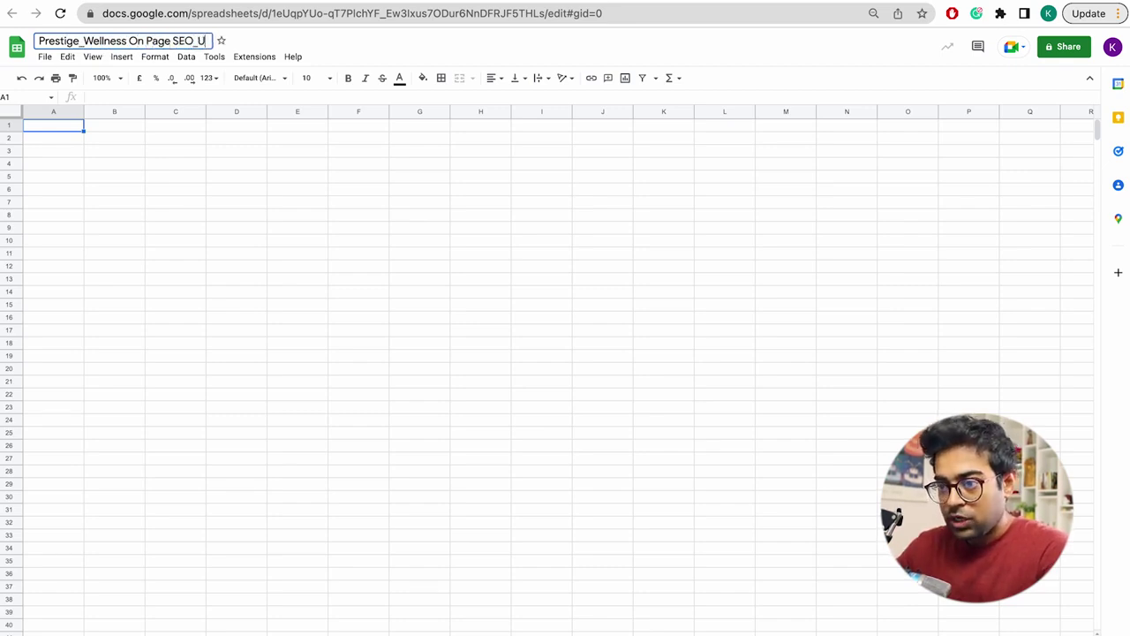
{"action": "type", "text": "rl Assigning"}
{"action": "key", "text": "Return"}
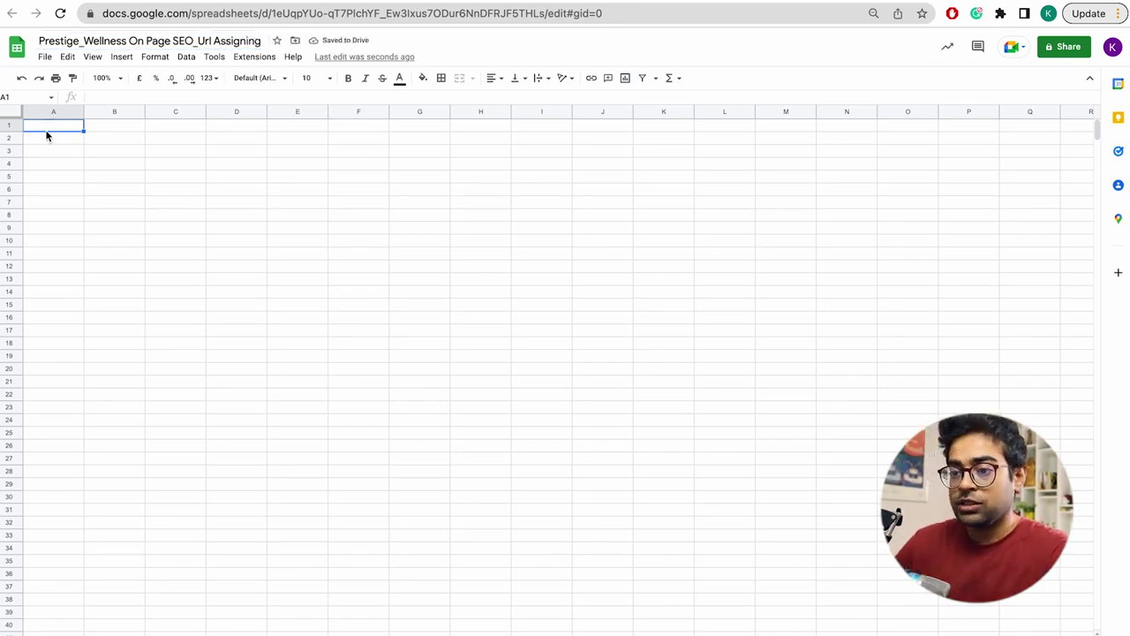
Step: Enter the header "Keyword" in cell A1 and make it bold
{"action": "type", "text": "Keyword"}
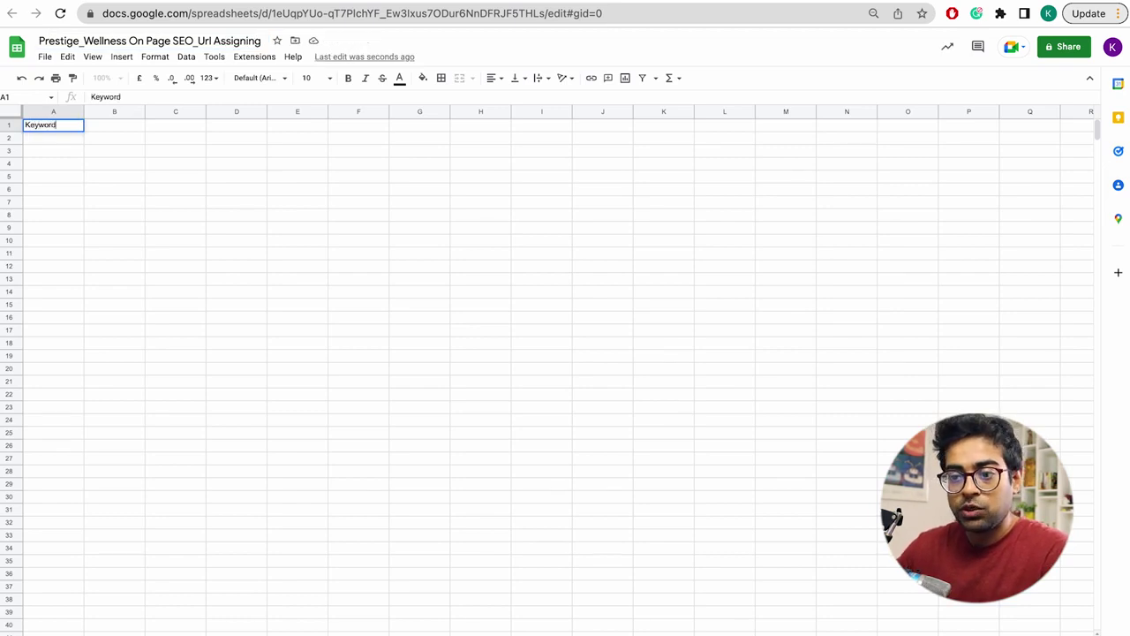
{"action": "key", "text": "Tab"}
{"action": "left_click", "coordinate": [53, 126]}
{"action": "key", "text": "ctrl+b"}
Step: Enter the header "URL" in bold in cell B1 and widen column A to about four times its width
{"action": "left_click", "coordinate": [114, 125]}
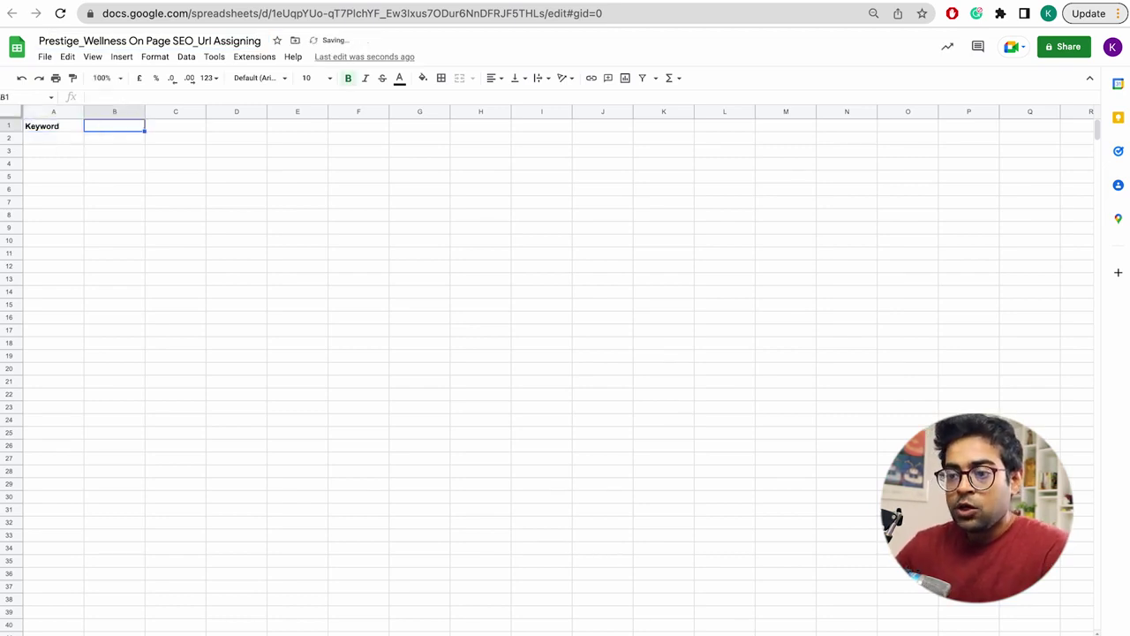
{"action": "type", "text": "URL"}
{"action": "key", "text": "Return"}
{"action": "left_click", "coordinate": [113, 126]}
{"action": "key", "text": "ctrl+b"}
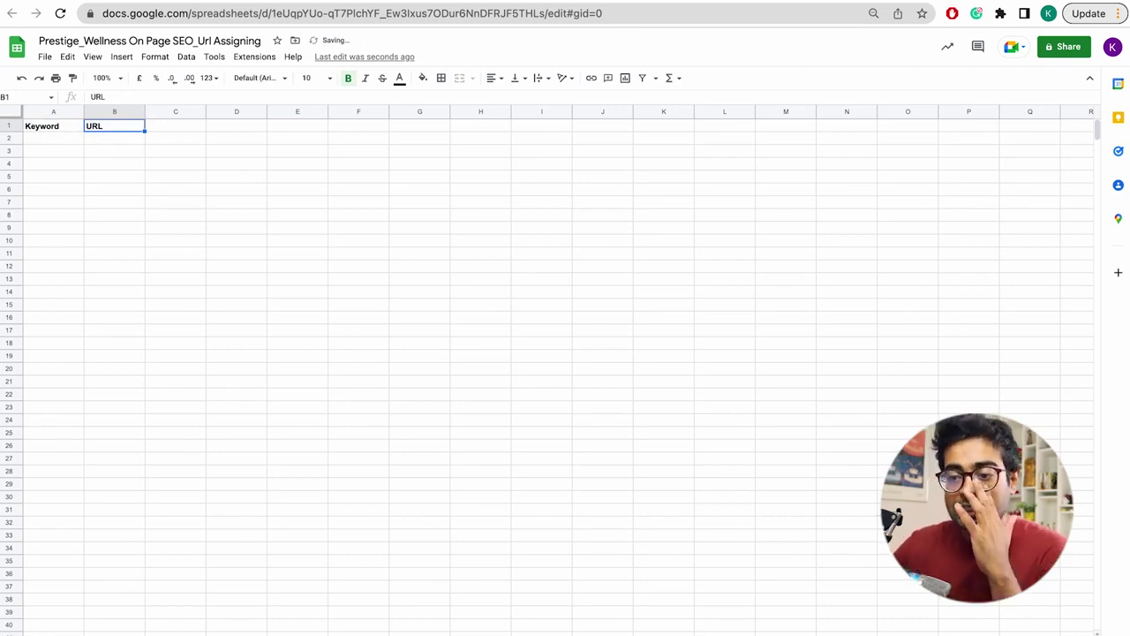
{"action": "left_click_drag", "start_coordinate": [82, 110], "coordinate": [267, 110]}
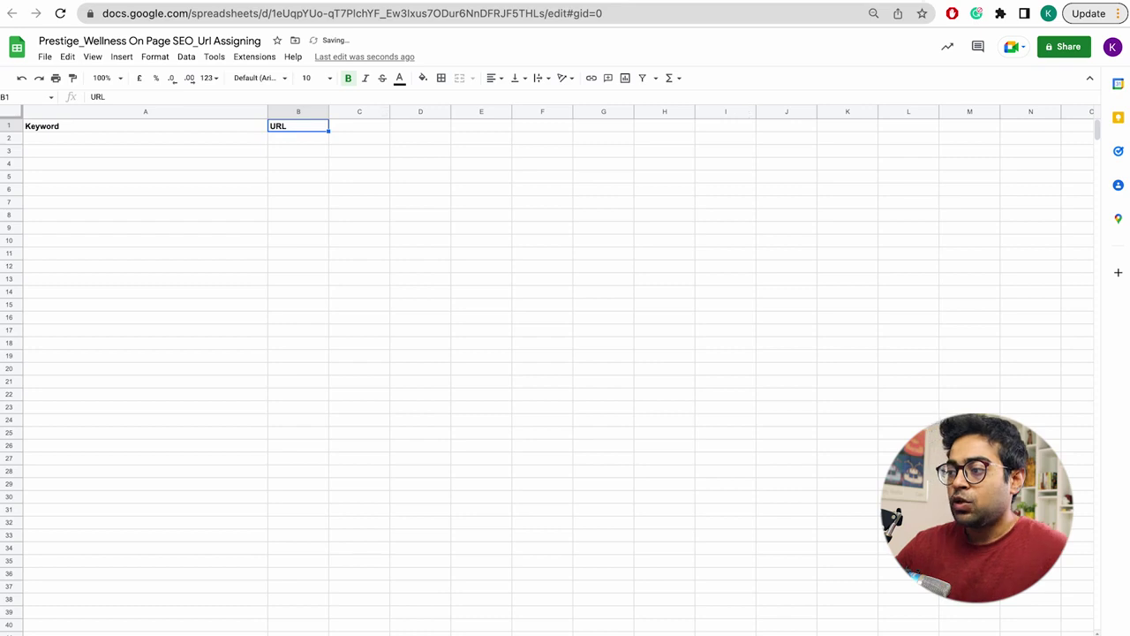
Step: Switch back to Semrush and copy the keyword "cbd for muscle spasm" from the Rankings Overview table
{"action": "key", "text": "ctrl+Tab"}
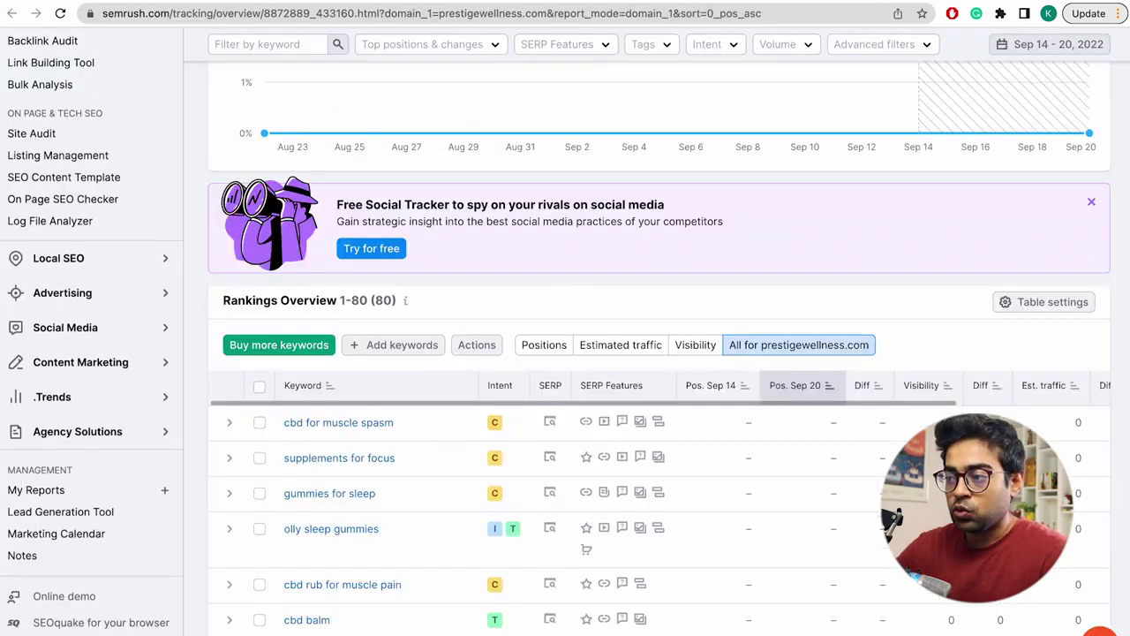
{"action": "scroll", "coordinate": [459, 453], "scroll_direction": "up", "scroll_amount": 5}
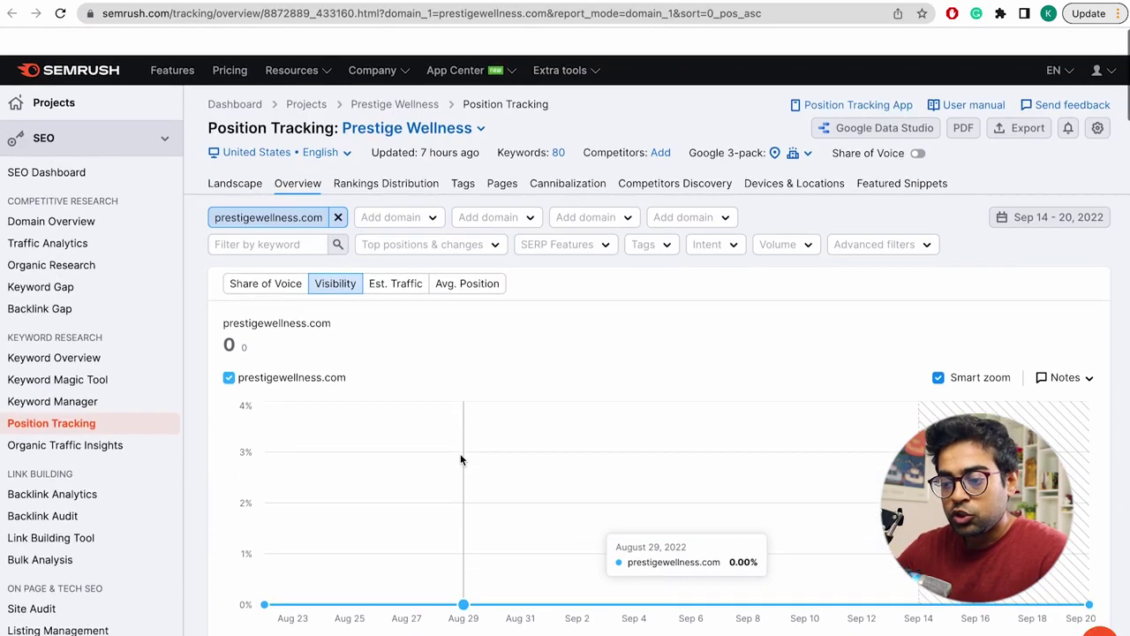
{"action": "scroll", "coordinate": [378, 506], "scroll_direction": "down", "scroll_amount": 2}
{"action": "scroll", "coordinate": [378, 506], "scroll_direction": "down", "scroll_amount": 5}
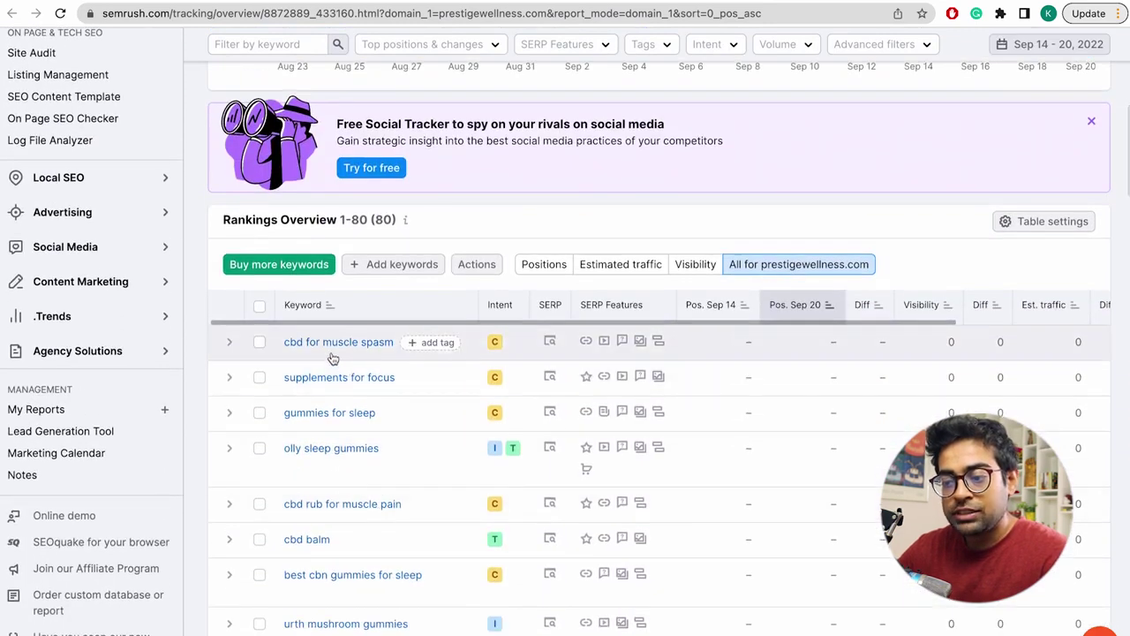
{"action": "triple_click", "coordinate": [284, 352]}
{"action": "key", "text": "ctrl+c"}
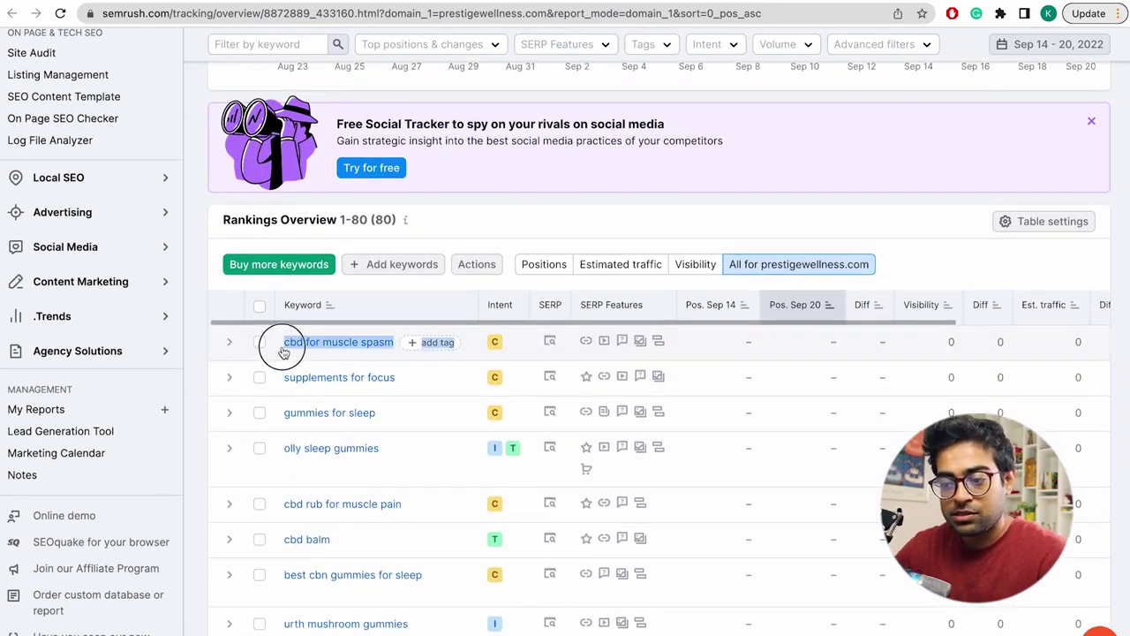
Step: Switch to the Google Sheets document and paste the copied keyword into cell A2, keeping only "cbd for muscle spasm" without the "add tag" line
{"action": "left_click", "coordinate": [769, 19]}
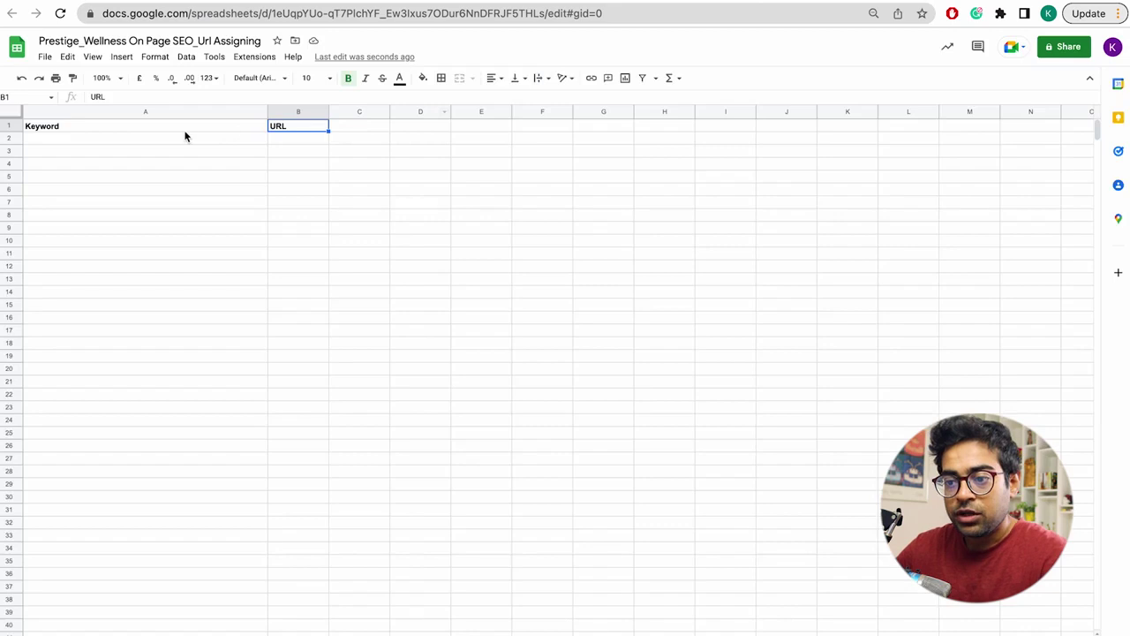
{"action": "left_click", "coordinate": [163, 141]}
{"action": "key", "text": "ctrl+v"}
{"action": "triple_click", "coordinate": [144, 99]}
{"action": "left_click", "coordinate": [123, 100]}
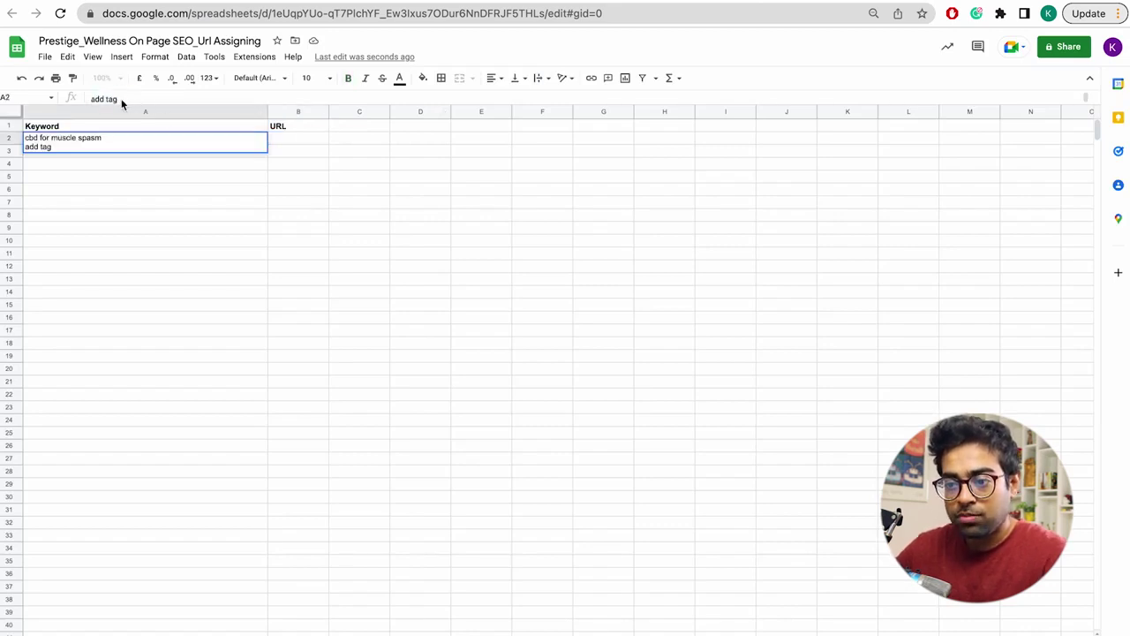
{"action": "scroll", "coordinate": [93, 99], "scroll_direction": "up", "scroll_amount": 1}
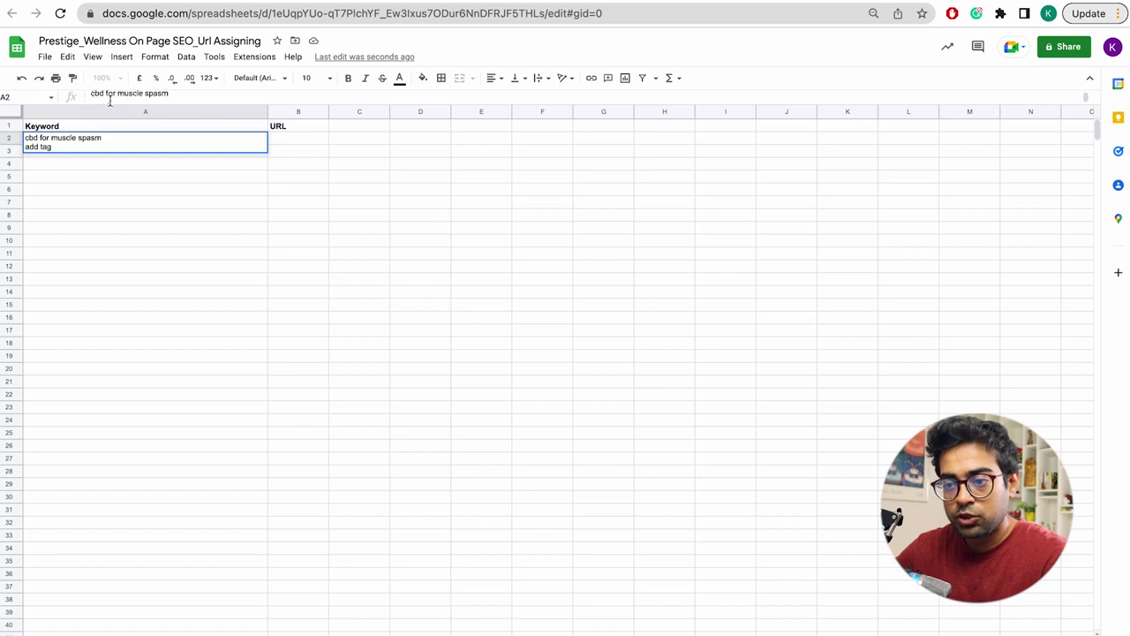
{"action": "triple_click", "coordinate": [105, 99]}
{"action": "scroll", "coordinate": [111, 100], "scroll_direction": "down", "scroll_amount": 1}
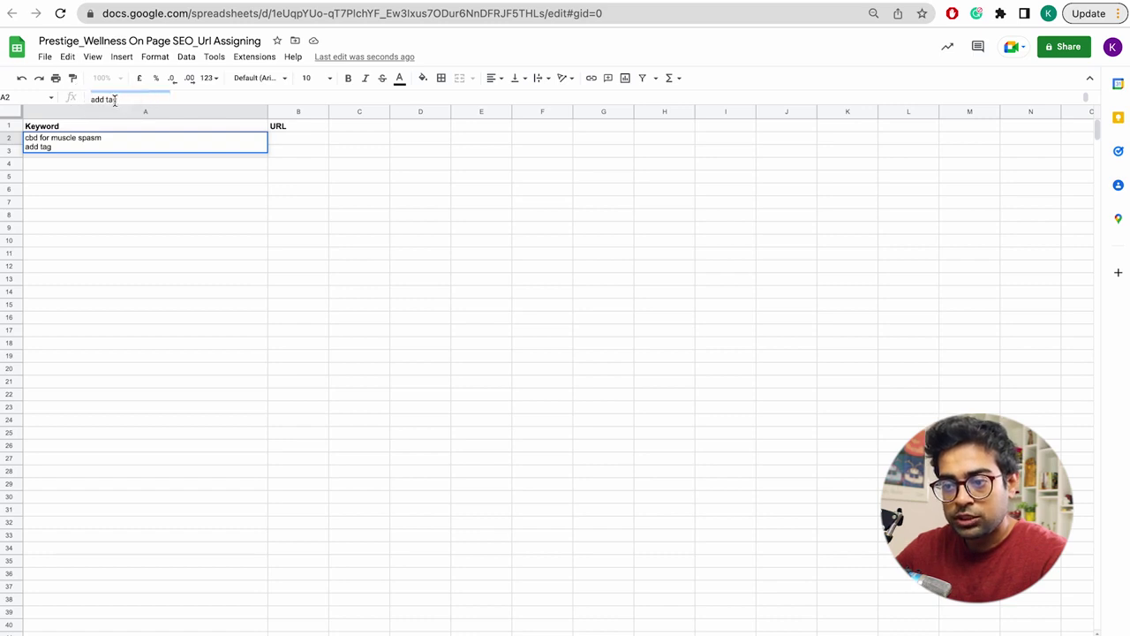
{"action": "triple_click", "coordinate": [114, 99]}
{"action": "key", "text": "BackSpace"}
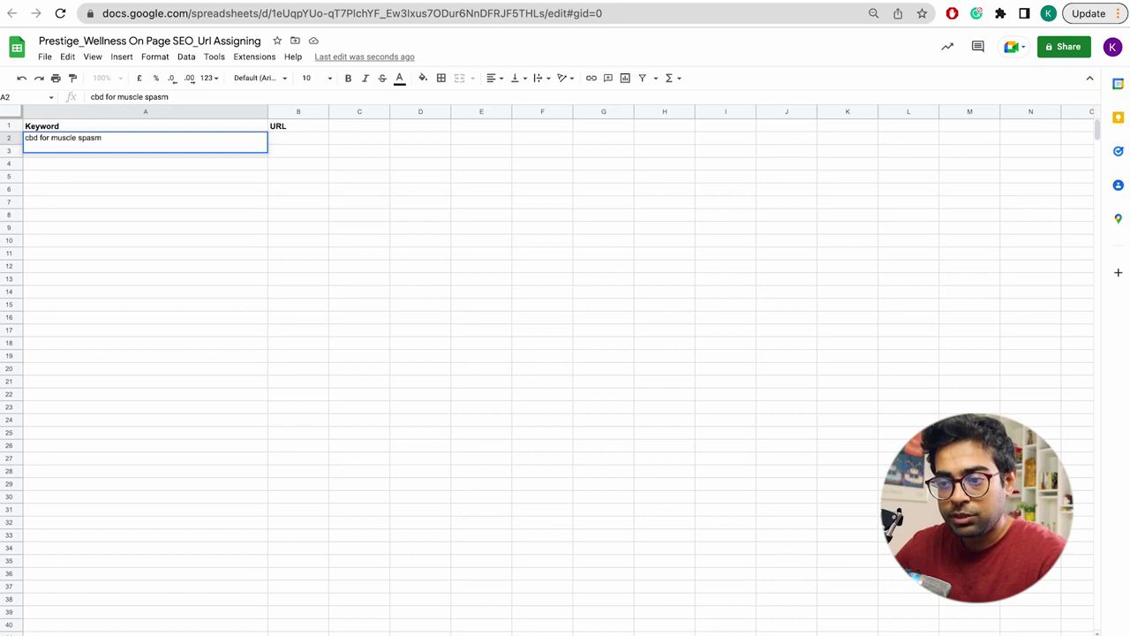
{"action": "key", "text": "Return"}
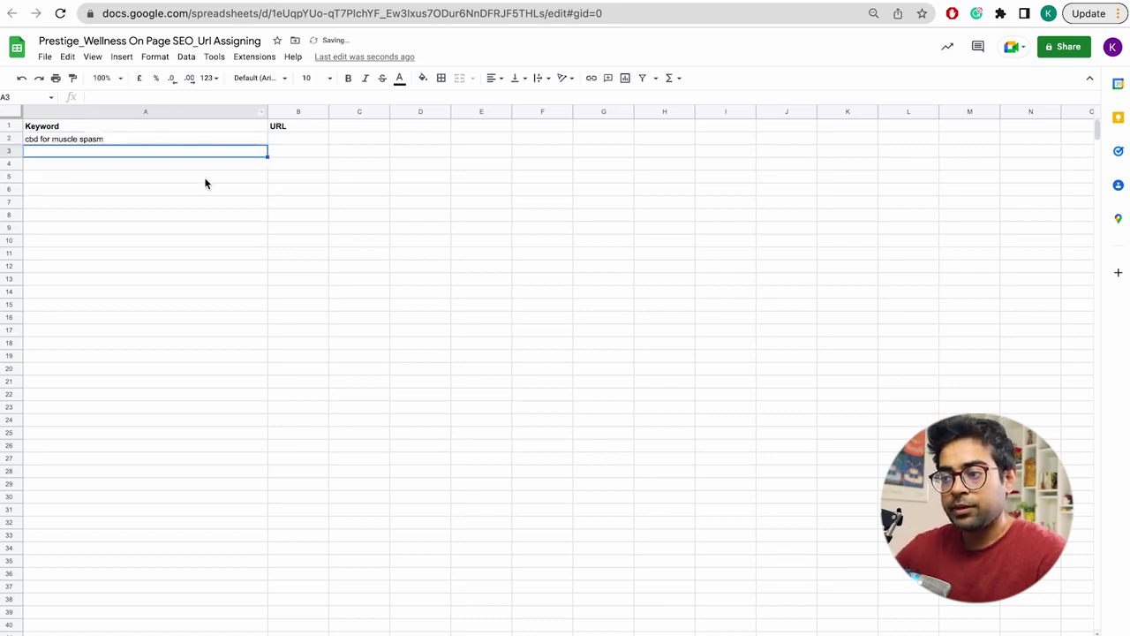
Step: Enter the Semrush keywords "supplements for focus" in cell A3 and "gummies for sleep" in cell A4 of the spreadsheet
{"action": "left_click", "coordinate": [789, 8]}
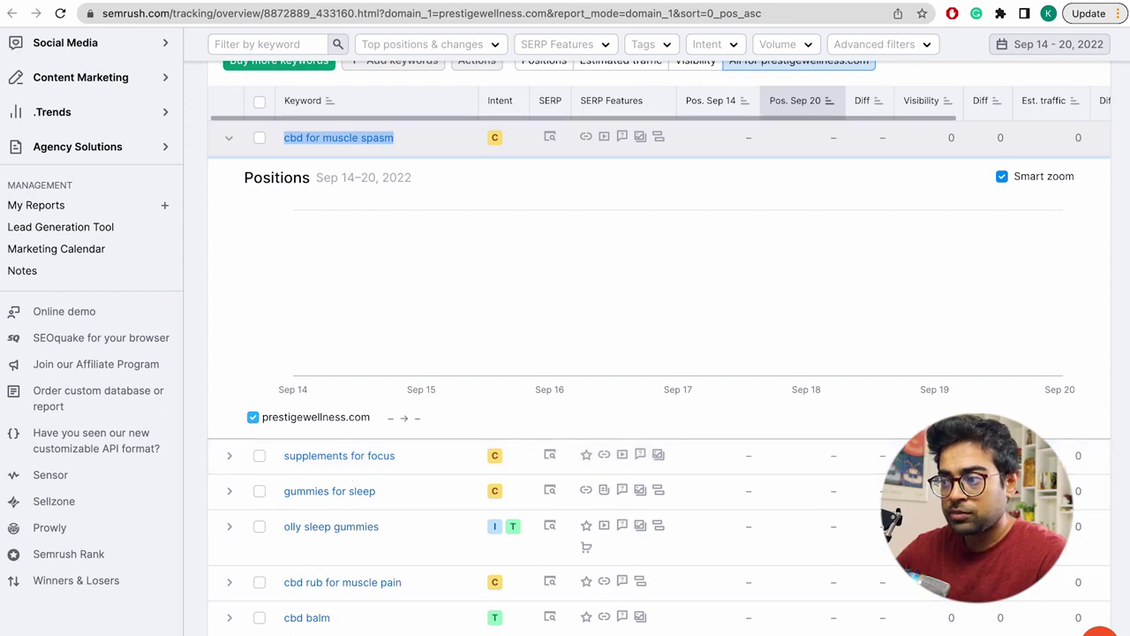
{"action": "key", "text": "ctrl+shift+Tab"}
{"action": "type", "text": "supplements for focus"}
{"action": "key", "text": "Return"}
{"action": "key", "text": "ctrl+Tab"}
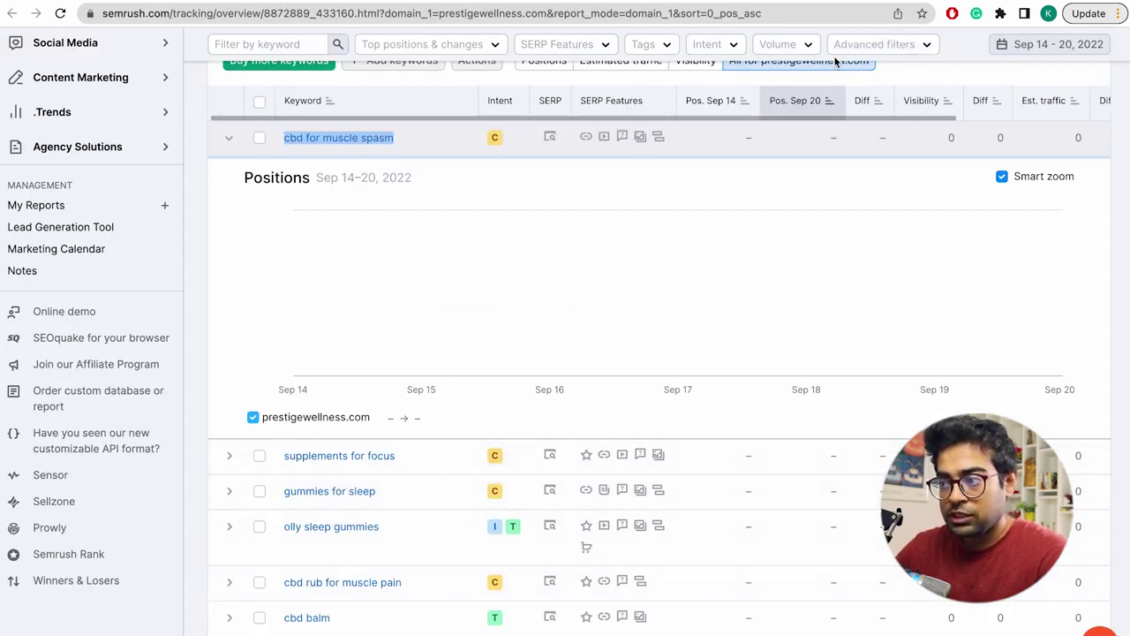
{"action": "key", "text": "ctrl+shift+Tab"}
{"action": "type", "text": "gummies for sleep"}
{"action": "key", "text": "Return"}
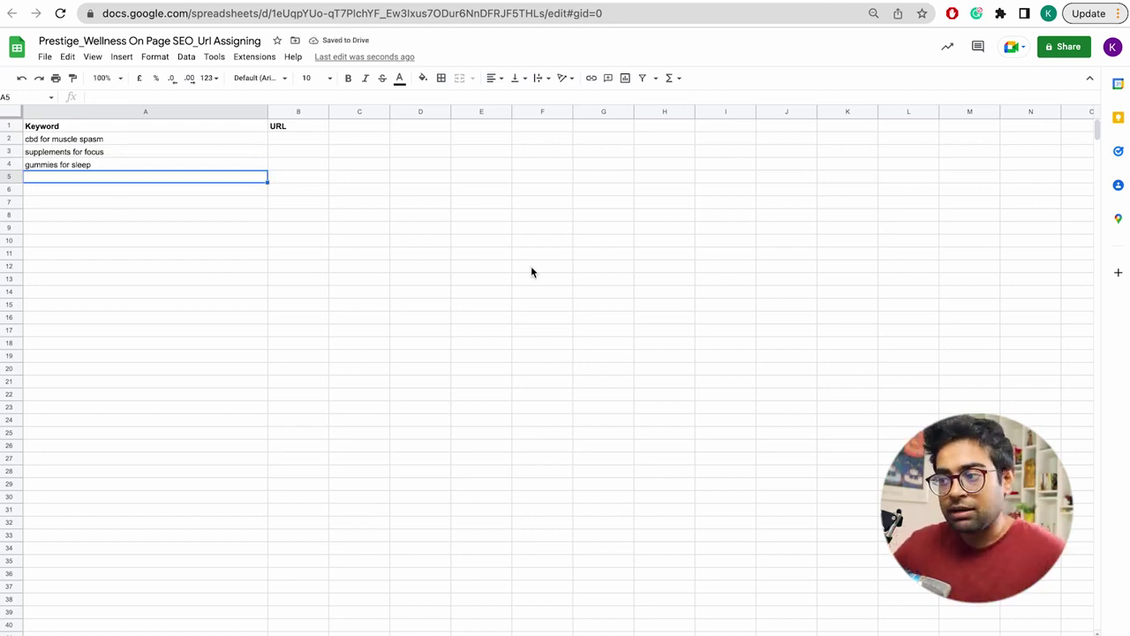
Step: Switch to Semrush and collapse the expanded details of "cbd for muscle spasm" in the Rankings Overview table
{"action": "key", "text": "ctrl+Tab"}
{"action": "scroll", "coordinate": [442, 429], "scroll_direction": "down", "scroll_amount": 1}
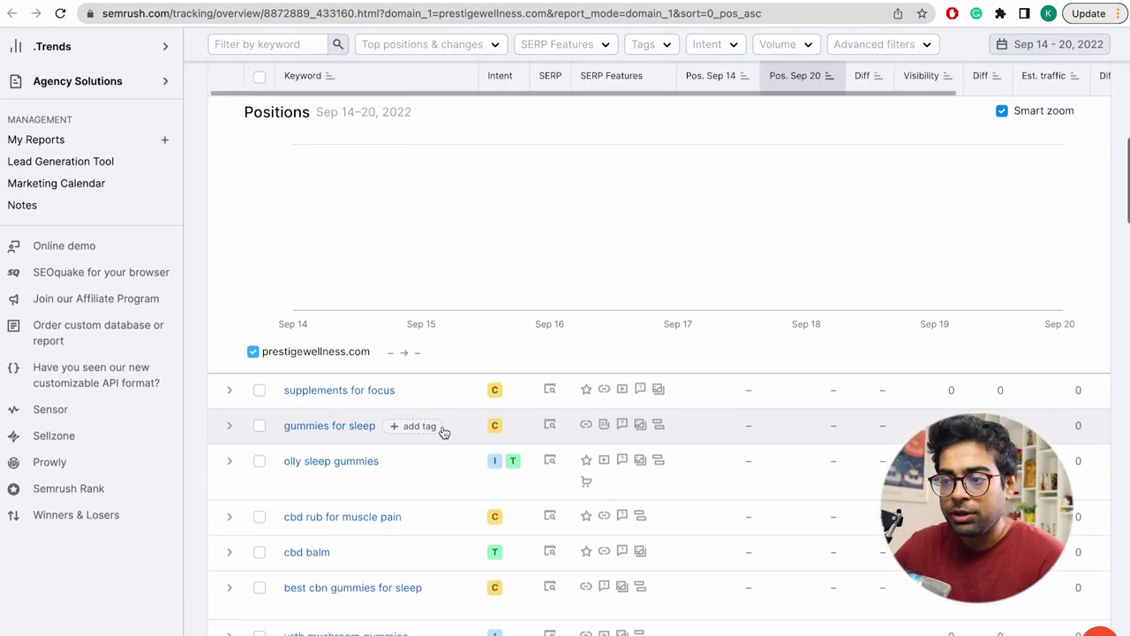
{"action": "scroll", "coordinate": [442, 429], "scroll_direction": "up", "scroll_amount": 3}
{"action": "left_click", "coordinate": [229, 340]}
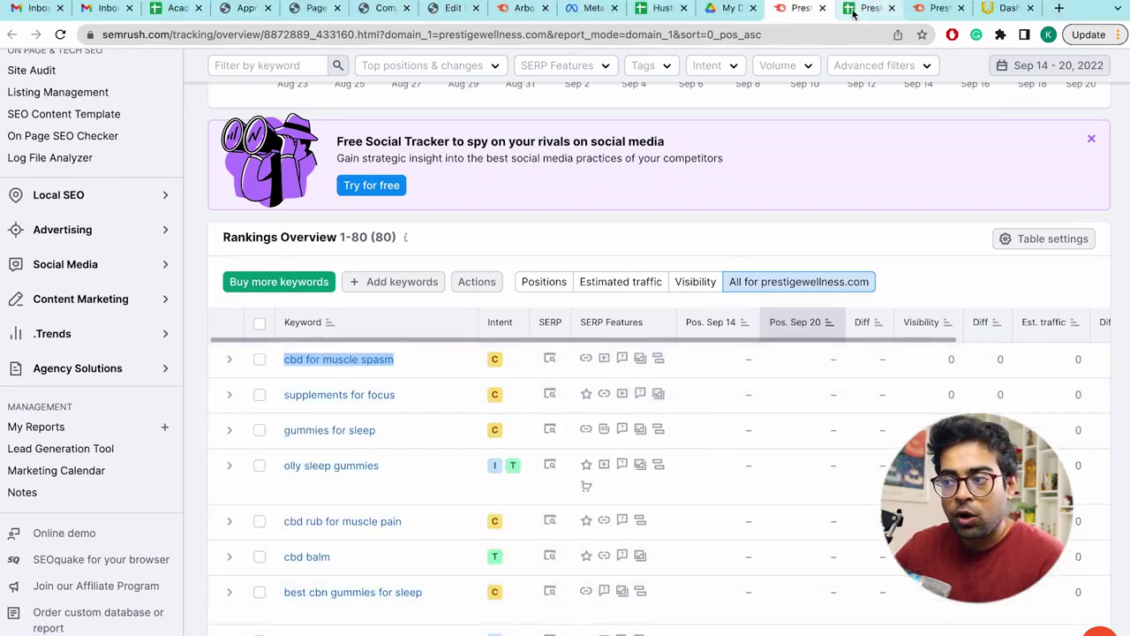
{"action": "left_click", "coordinate": [853, 14]}
{"action": "left_click_drag", "start_coordinate": [221, 215], "coordinate": [210, 578]}
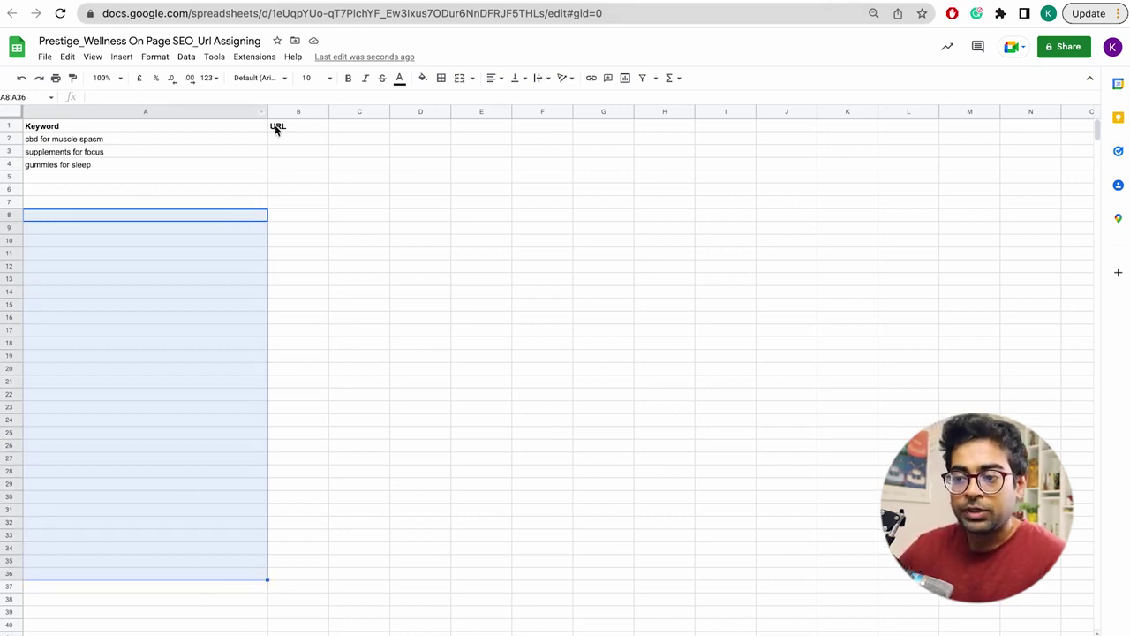
{"action": "left_click", "coordinate": [303, 138]}
{"action": "left_click", "coordinate": [805, 3]}
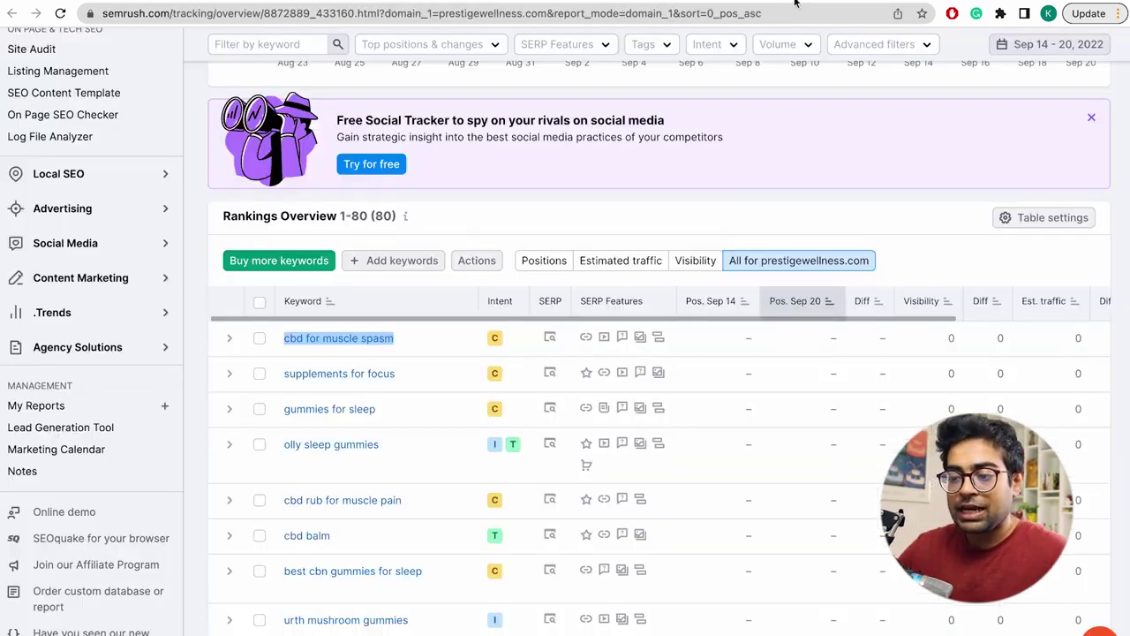
Step: Open prestigewellness.com in a new browser tab and place that tab directly after the spreadsheet's tab
{"action": "mouse_move", "coordinate": [845, 17]}
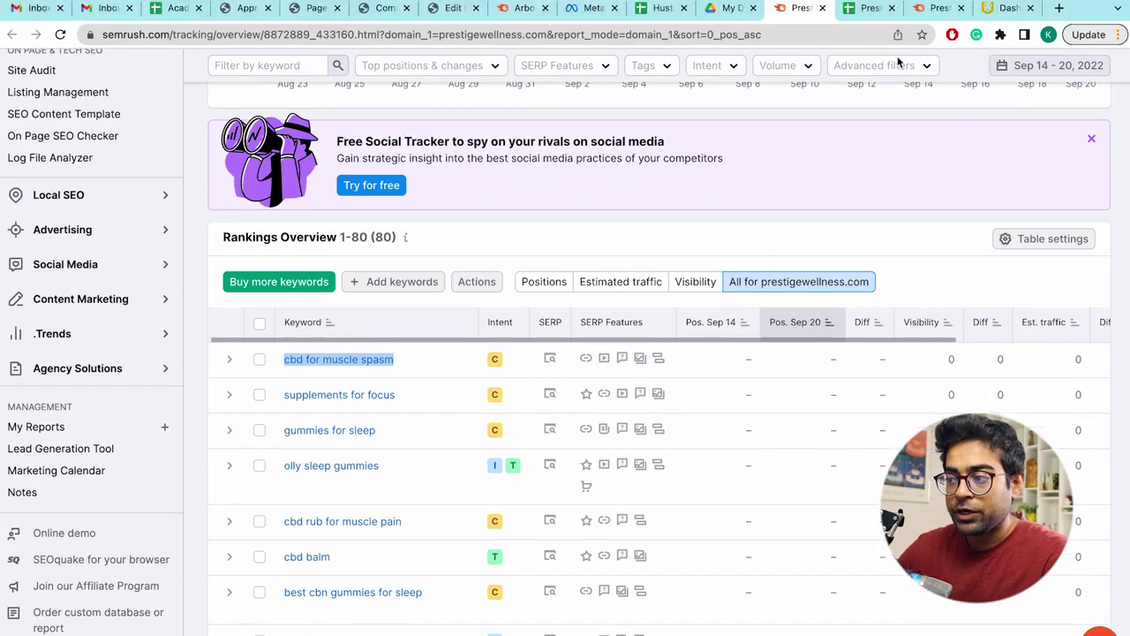
{"action": "left_click", "coordinate": [1059, 8]}
{"action": "type", "text": "prestig"}
{"action": "key", "text": "Return"}
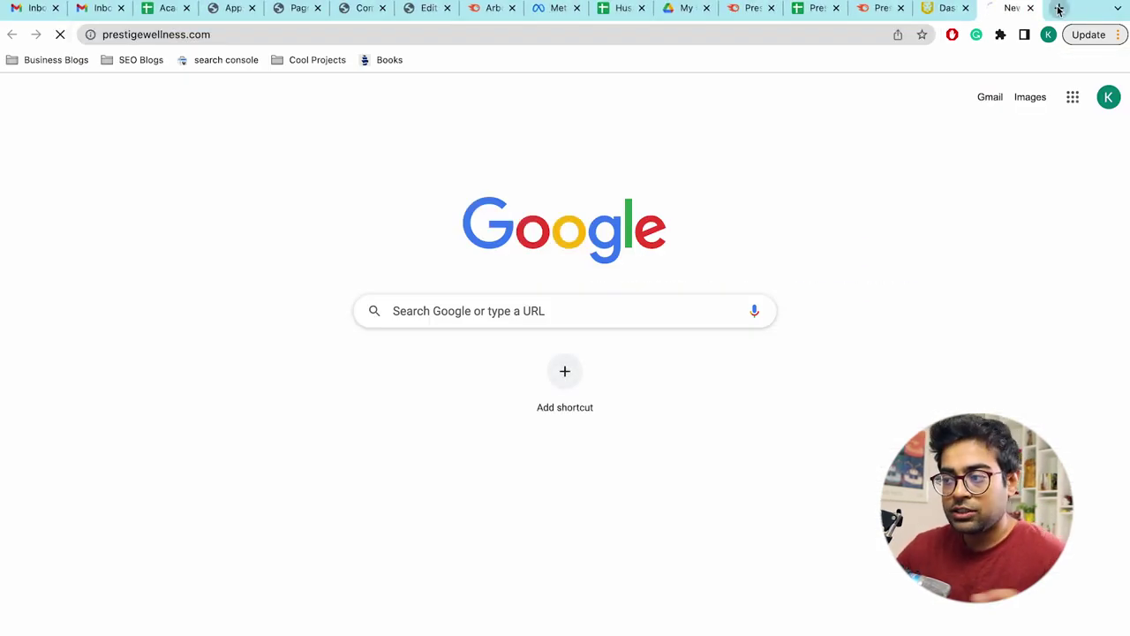
{"action": "left_click_drag", "start_coordinate": [1009, 10], "coordinate": [877, 11]}
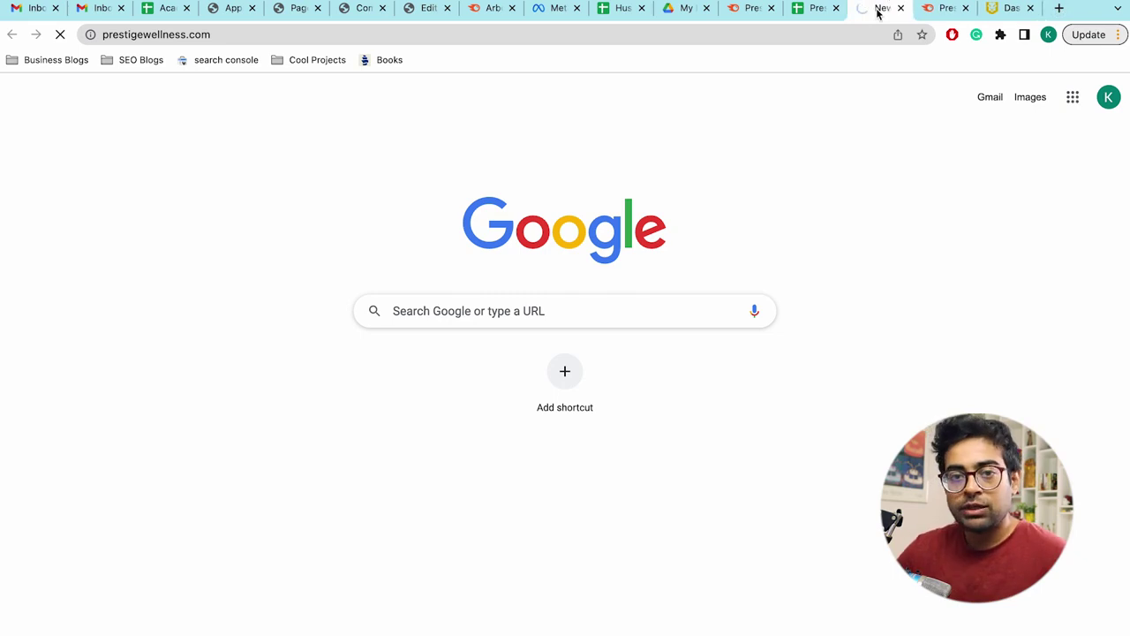
Step: Select the keyword in cell A2 of the spreadsheet and look at the Prestige Wellness homepage
{"action": "left_click", "coordinate": [823, 10]}
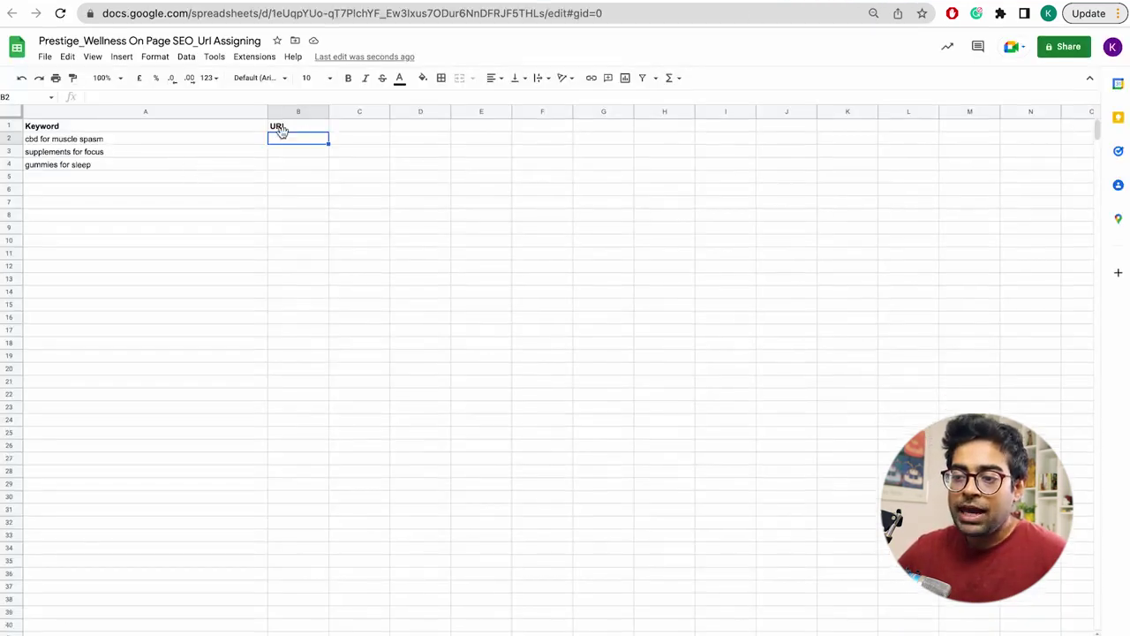
{"action": "left_click", "coordinate": [111, 141]}
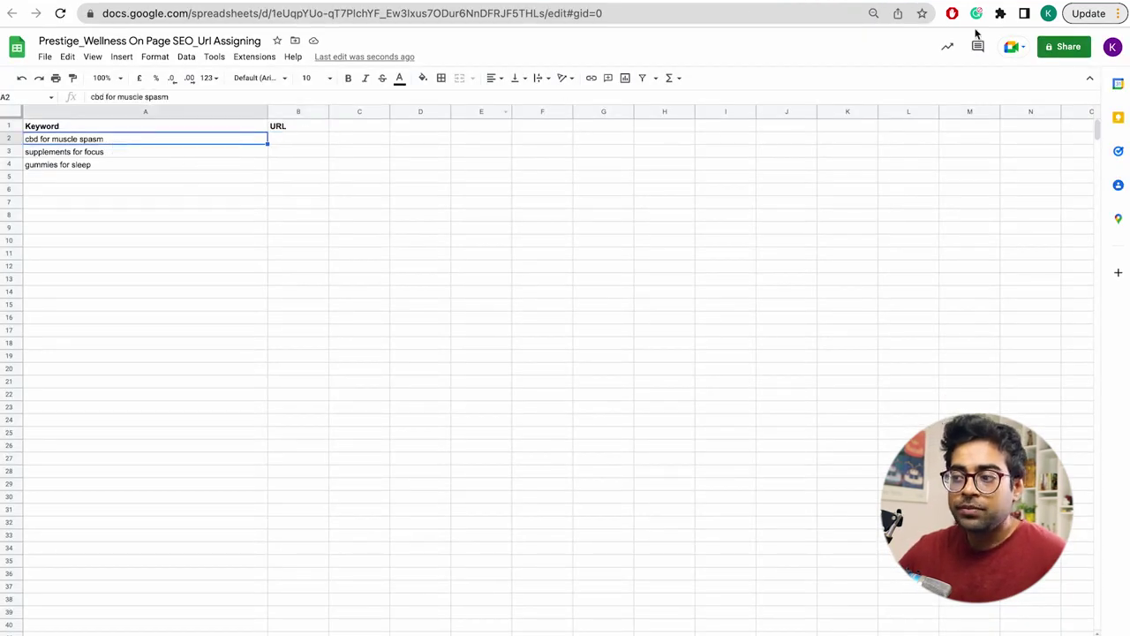
{"action": "key", "text": "ctrl+Tab"}
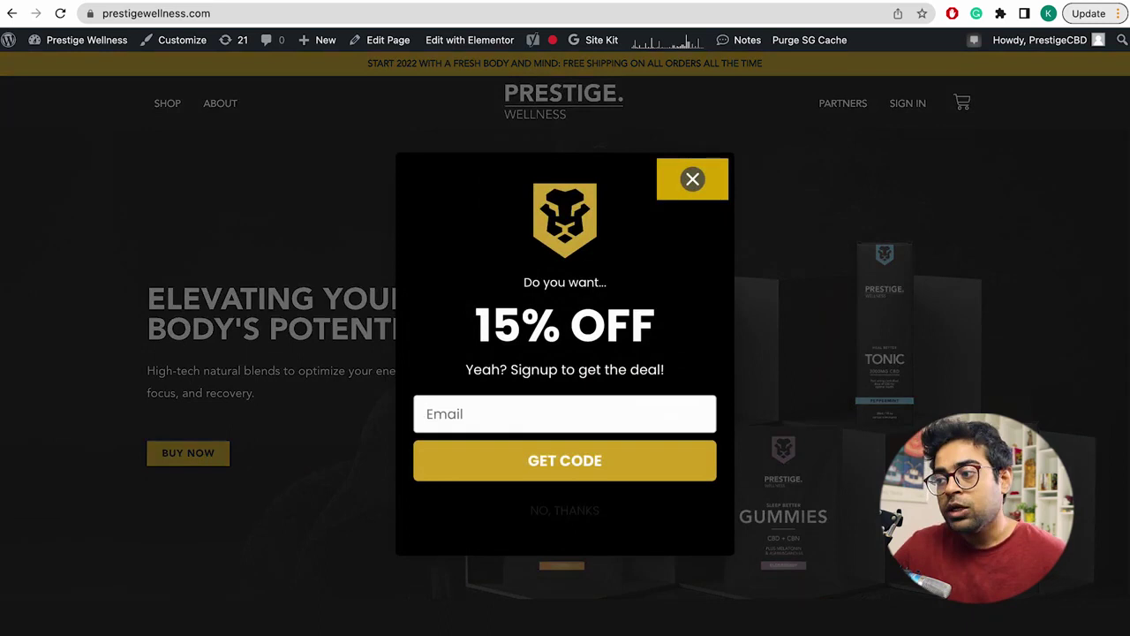
{"action": "key", "text": "ctrl+shift+Tab"}
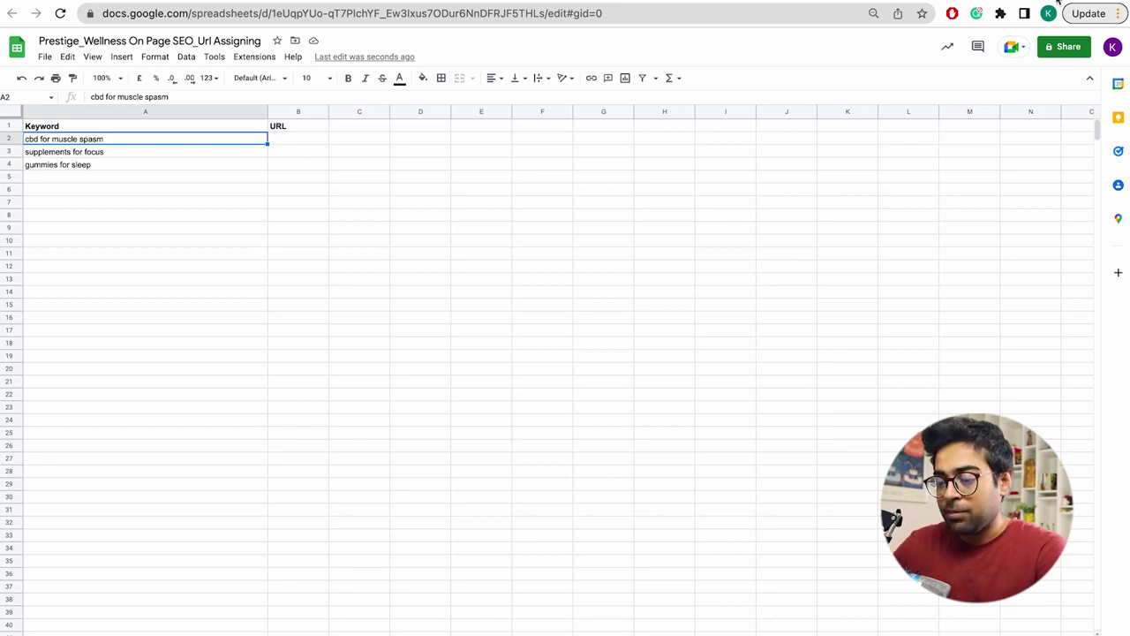
Step: Search Google for "cat food for old cats" in a new browser tab
{"action": "key", "text": "ctrl+t"}
{"action": "type", "text": "cat"}
{"action": "key", "text": "Return"}
{"action": "left_click", "coordinate": [308, 75]}
{"action": "type", "text": "for old cats"}
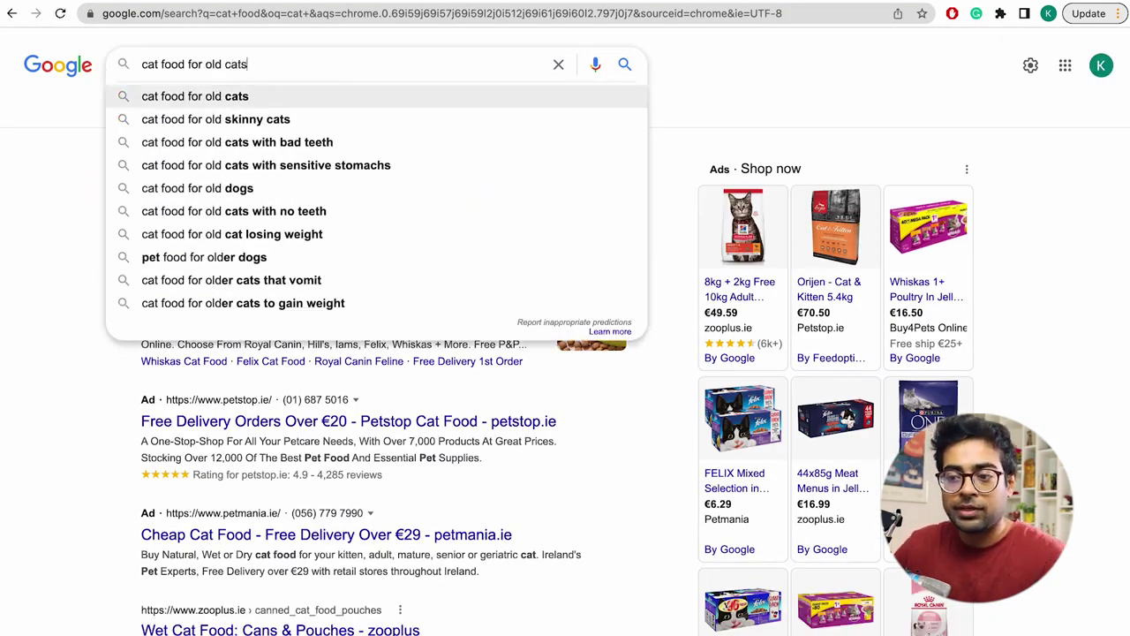
{"action": "key", "text": "Return"}
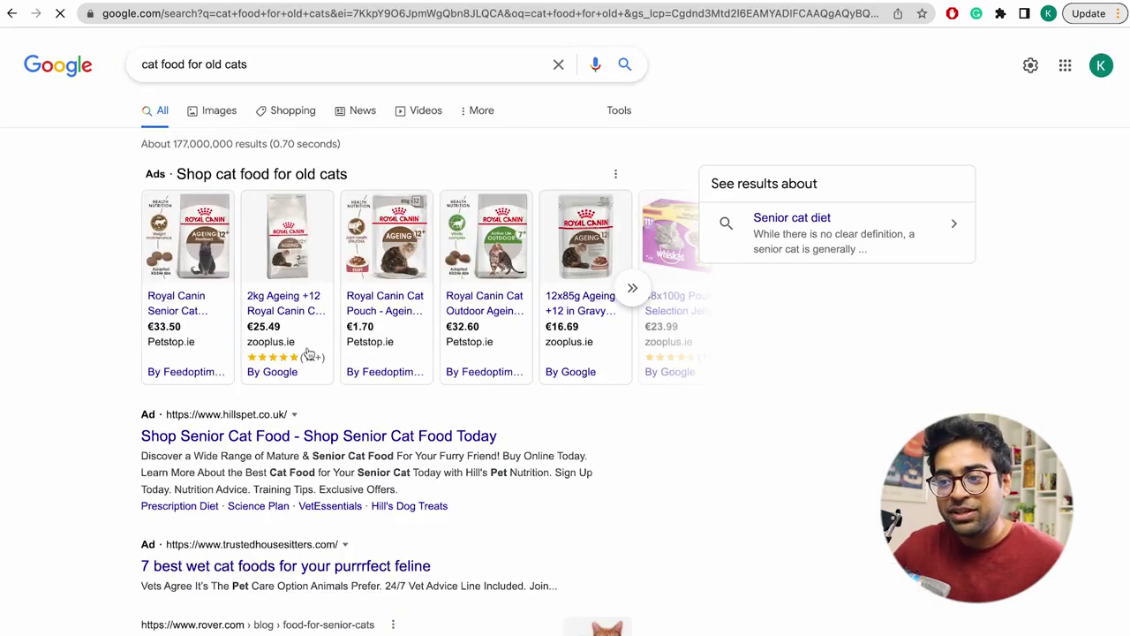
Step: Open zooplus's Royal Canin Senior Cat Food search result, accept the cookies, and select the page's URL for inspection
{"action": "scroll", "coordinate": [306, 139], "scroll_direction": "down", "scroll_amount": 15}
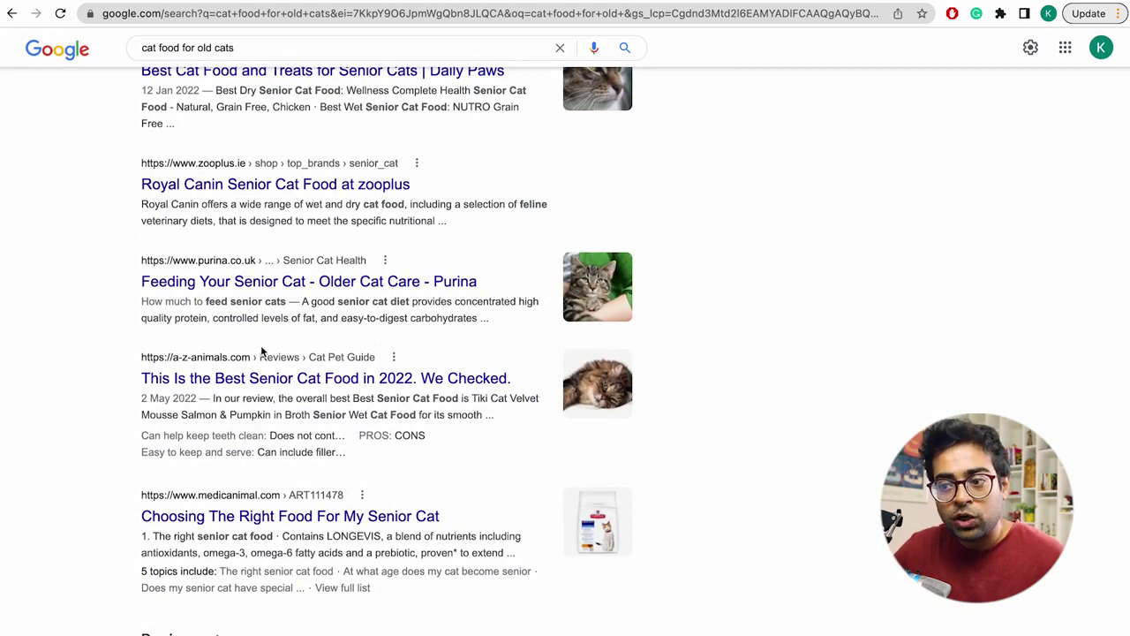
{"action": "scroll", "coordinate": [261, 352], "scroll_direction": "up", "scroll_amount": 1}
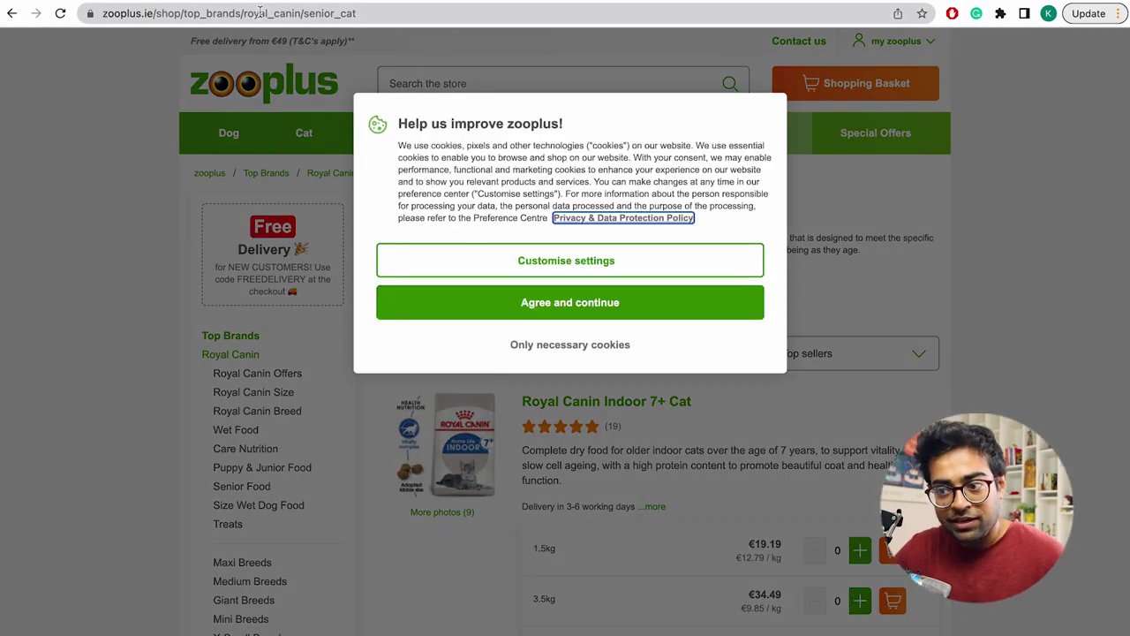
{"action": "left_click", "coordinate": [530, 305]}
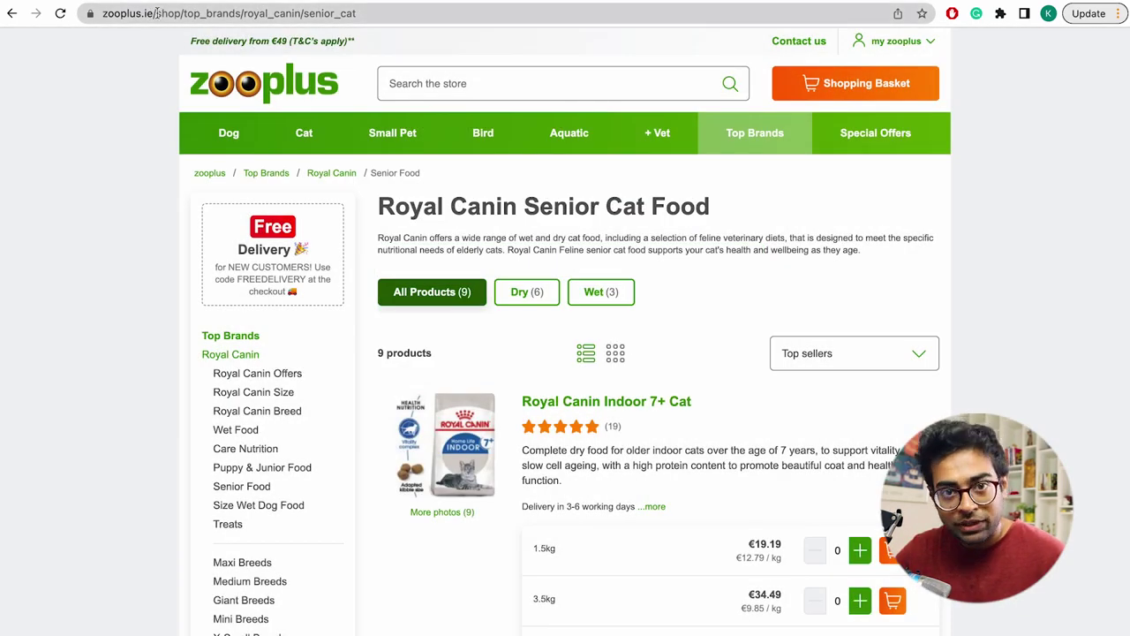
{"action": "left_click", "coordinate": [104, 15]}
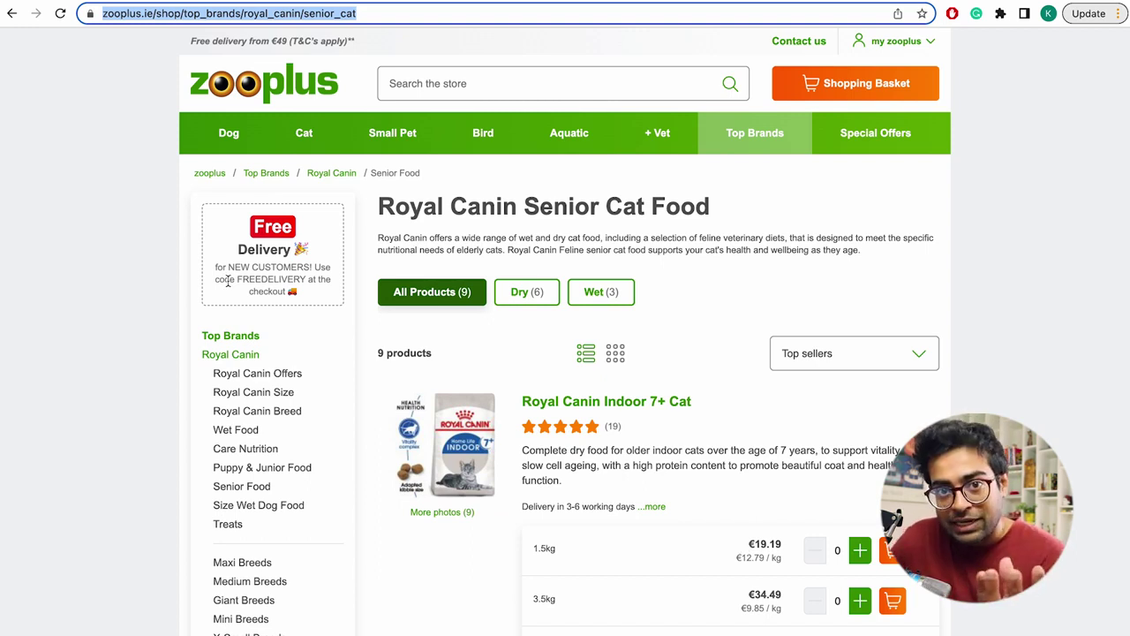
Step: Return to the Prestige Wellness homepage and dismiss the 15% off signup popup
{"action": "key", "text": "ctrl+Tab"}
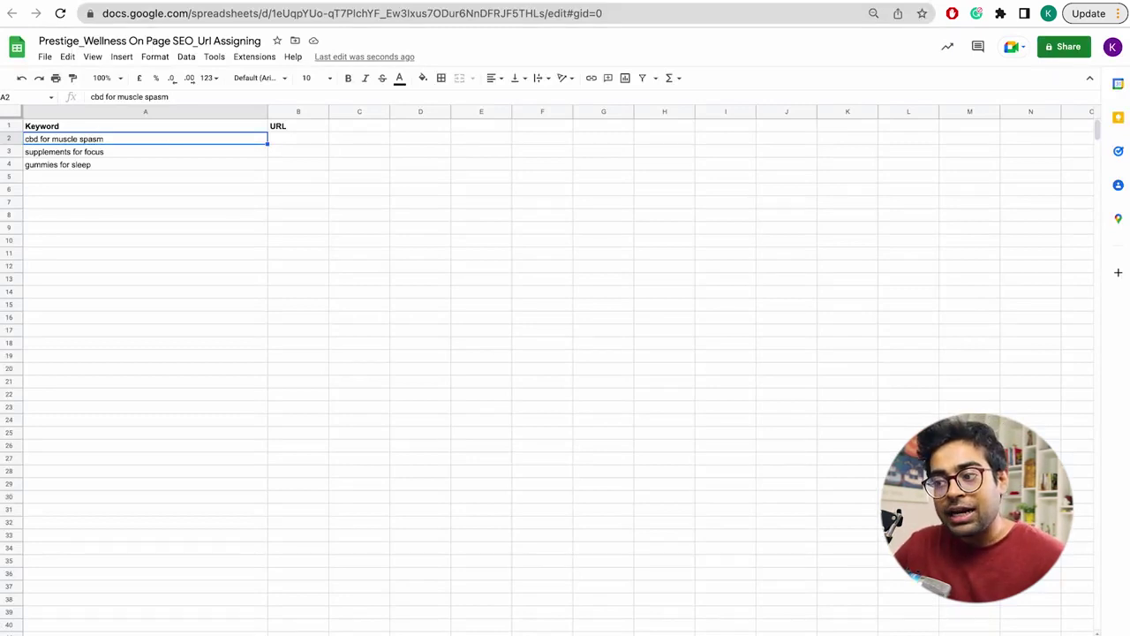
{"action": "key", "text": "ctrl+Tab"}
{"action": "left_click", "coordinate": [693, 180]}
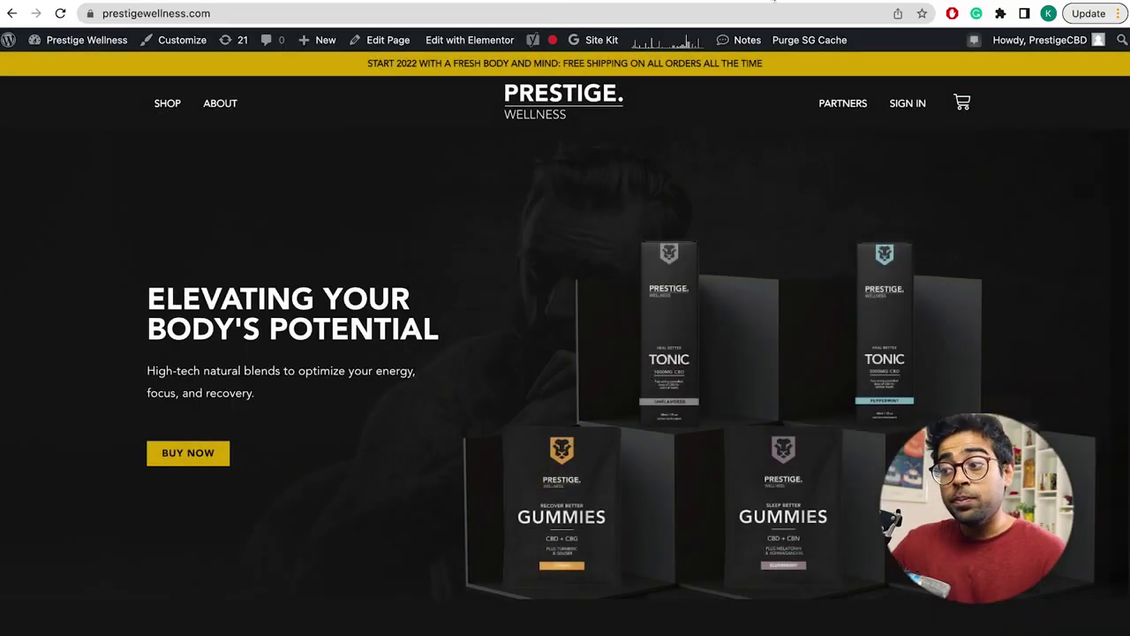
Step: Switch back to the spreadsheet and review the keyword in cell A2 against the URL cells B2:B6
{"action": "mouse_move", "coordinate": [763, 4]}
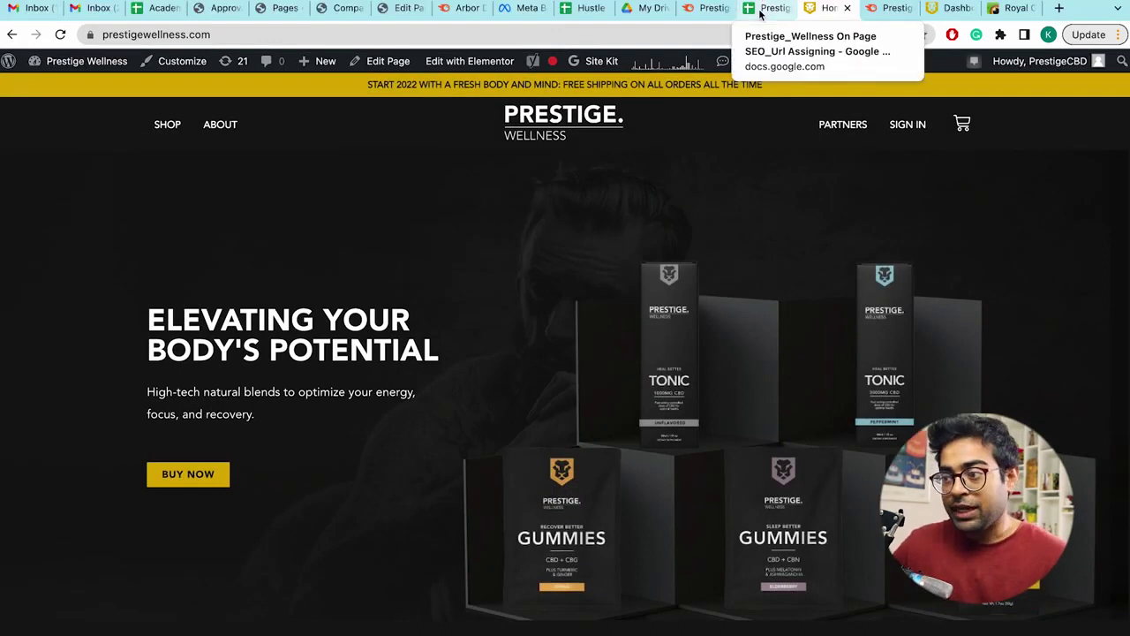
{"action": "left_click", "coordinate": [761, 9]}
{"action": "key", "text": "Right"}
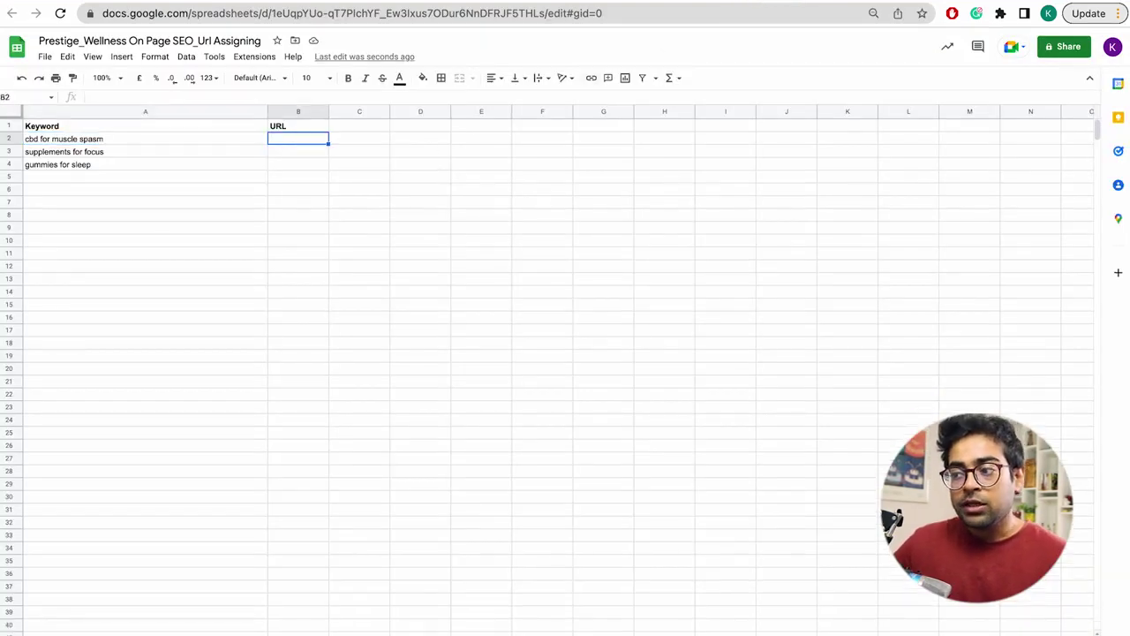
{"action": "left_click", "coordinate": [103, 137]}
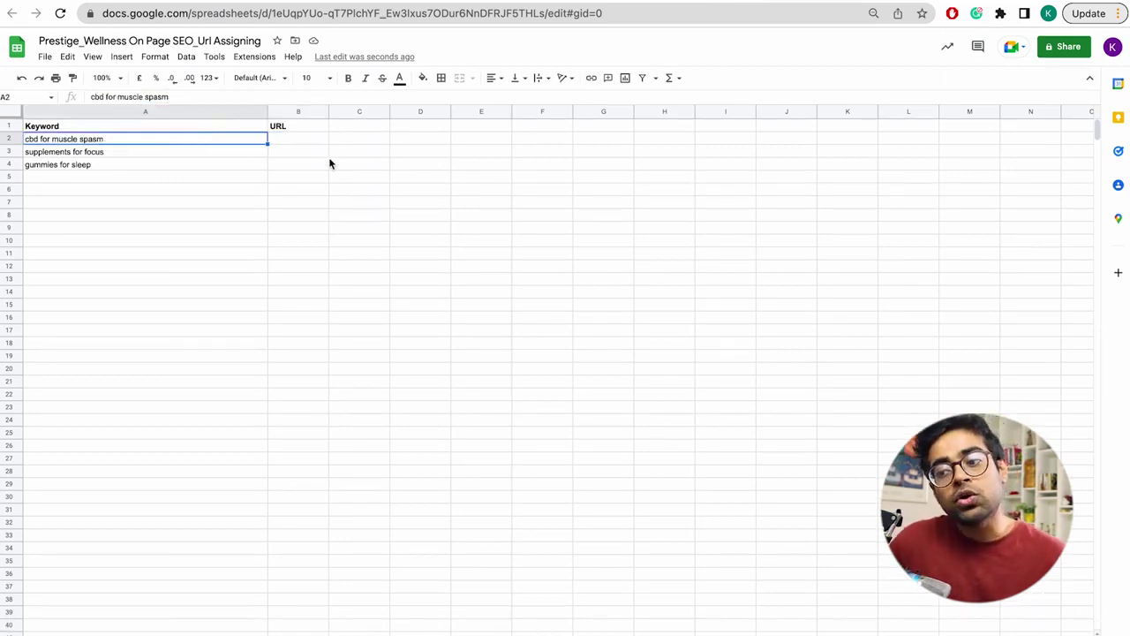
{"action": "left_click", "coordinate": [294, 142]}
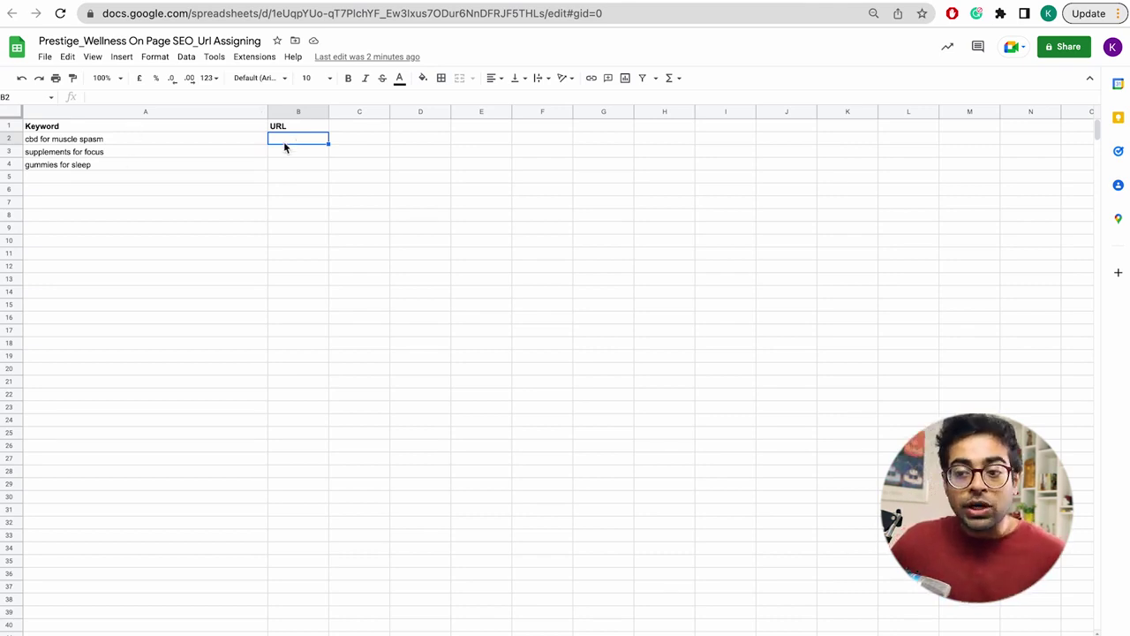
{"action": "left_click_drag", "start_coordinate": [285, 143], "coordinate": [271, 189]}
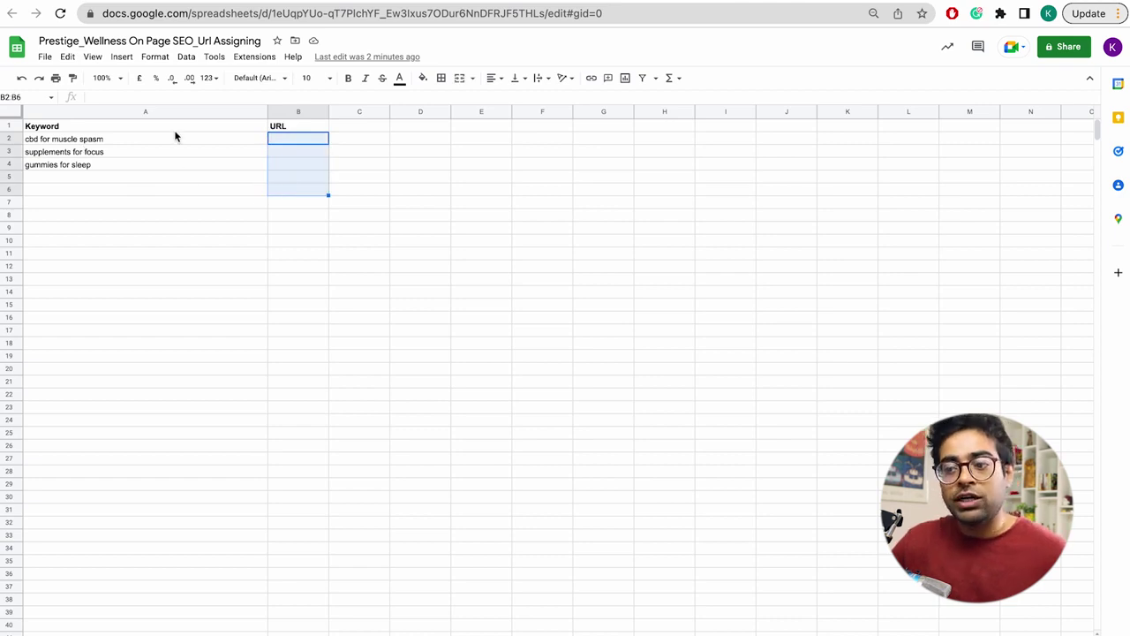
{"action": "left_click", "coordinate": [281, 141]}
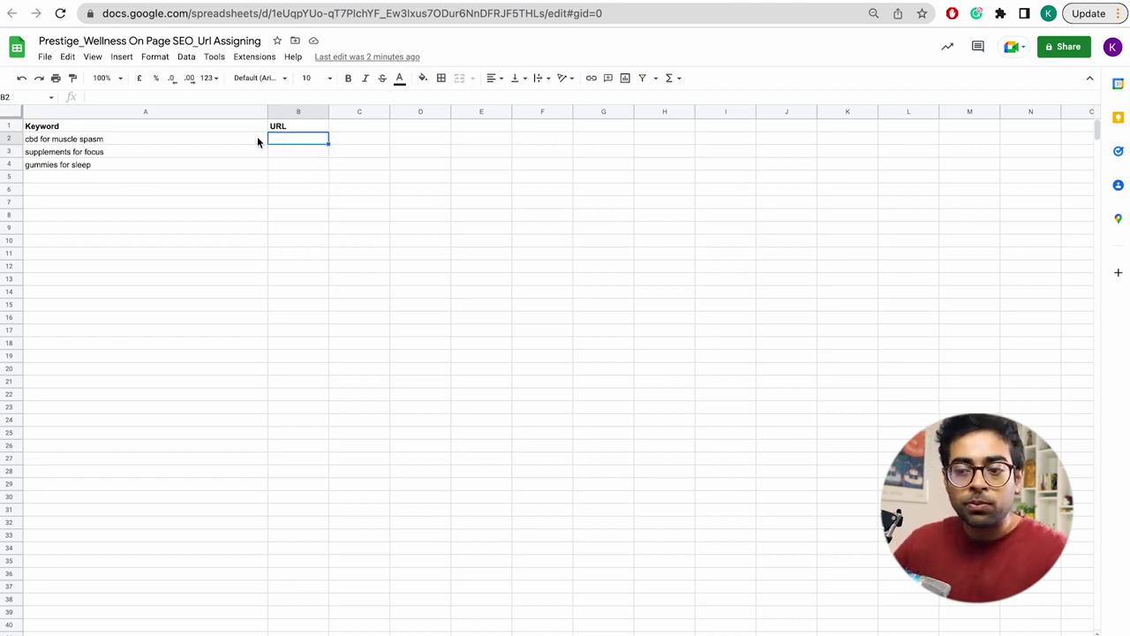
{"action": "left_click", "coordinate": [152, 142]}
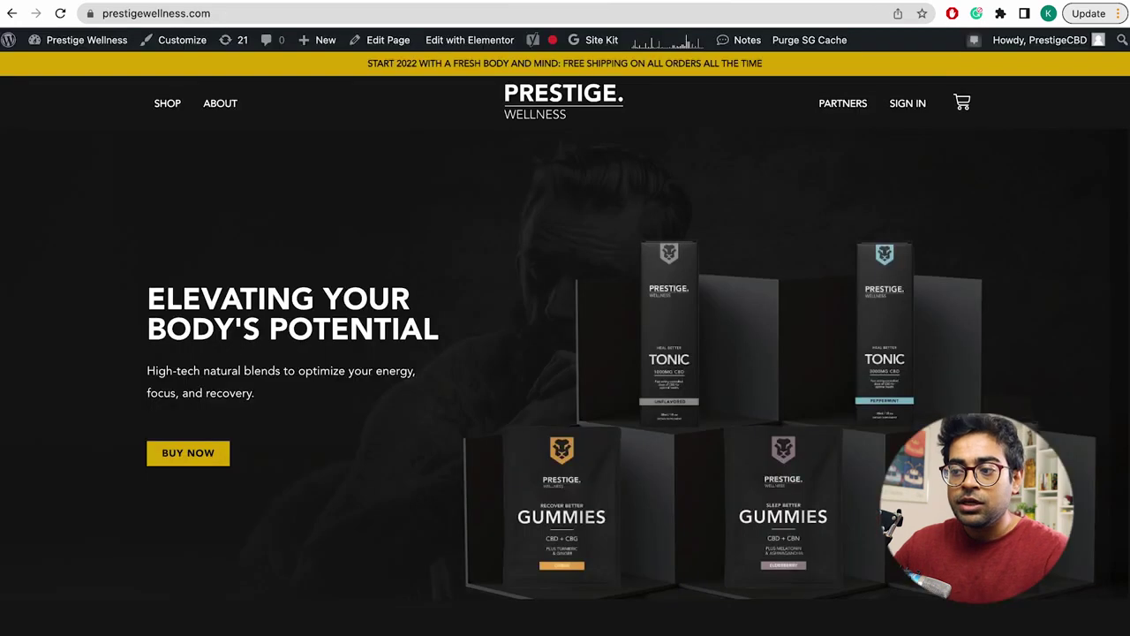
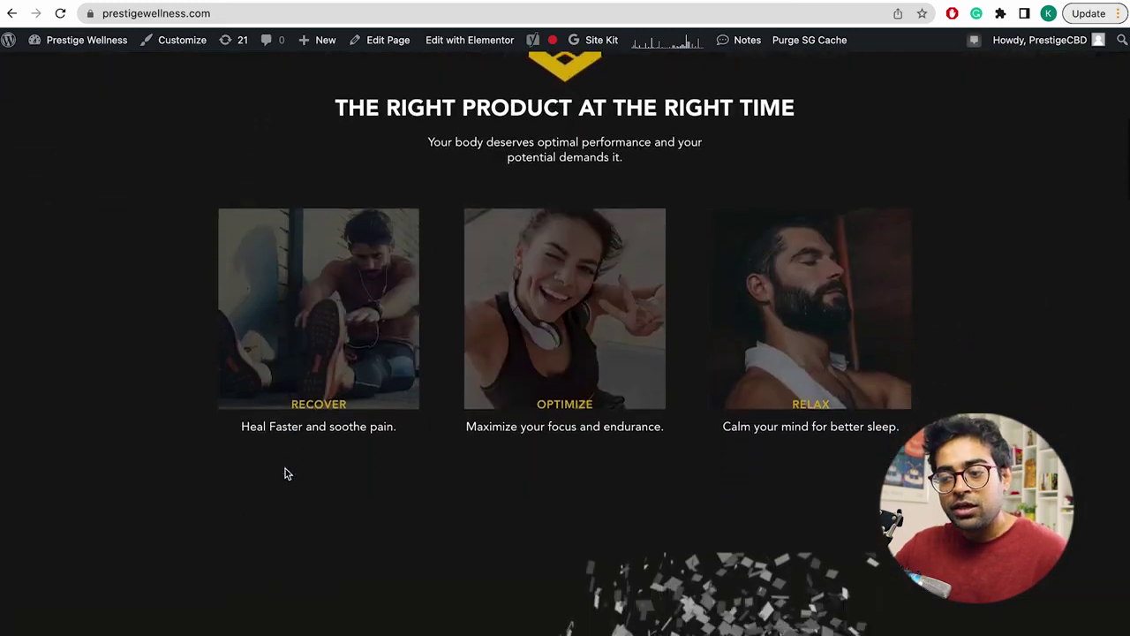
Step: Look through the Prestige Wellness homepage sections for relevant products, and open the site's Shop page
{"action": "scroll", "coordinate": [765, 350], "scroll_direction": "down", "scroll_amount": 3}
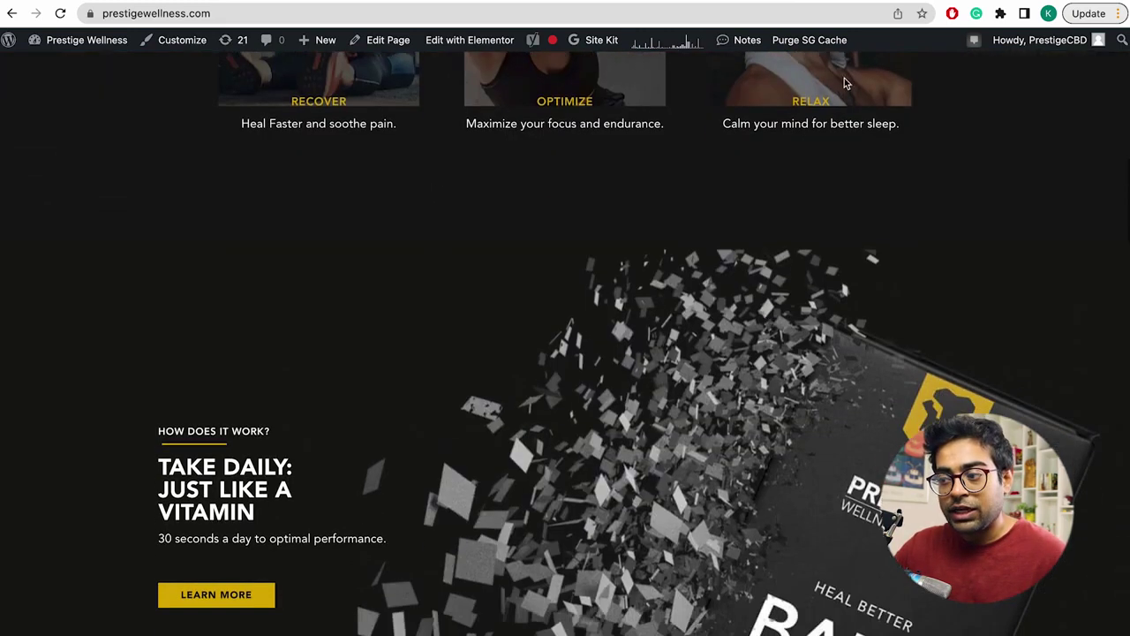
{"action": "scroll", "coordinate": [802, 221], "scroll_direction": "down", "scroll_amount": 3}
{"action": "scroll", "coordinate": [219, 310], "scroll_direction": "up", "scroll_amount": 10}
{"action": "left_click", "coordinate": [168, 104]}
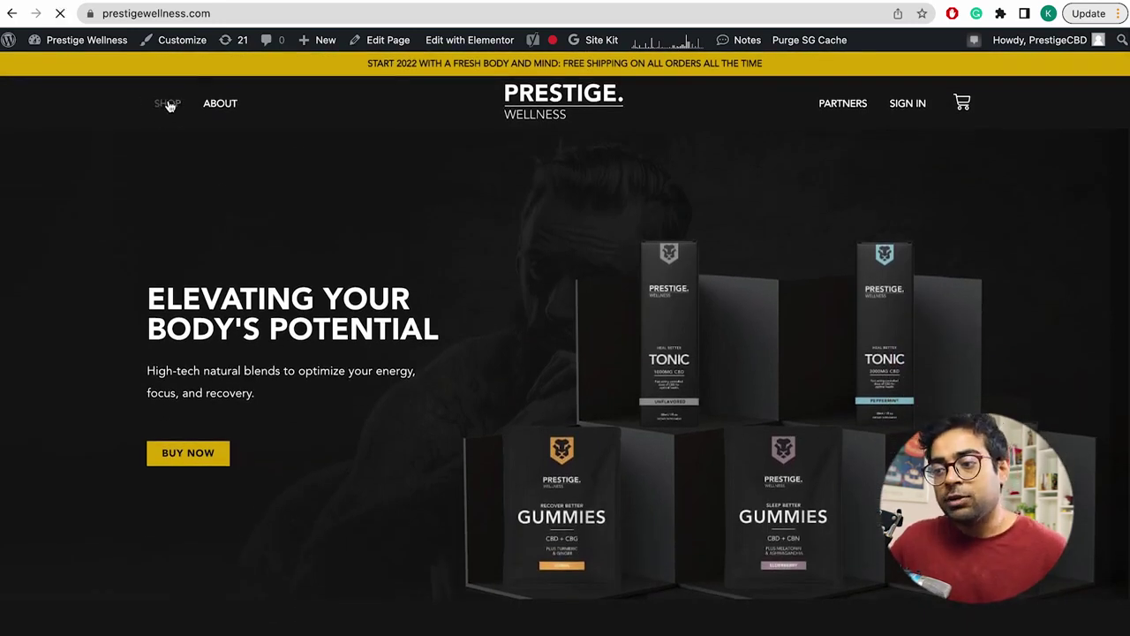
Step: Recheck the keyword list in the spreadsheet, and look through the Shop page's products for one matching "cbd for muscle spasm"
{"action": "key", "text": "ctrl+Tab"}
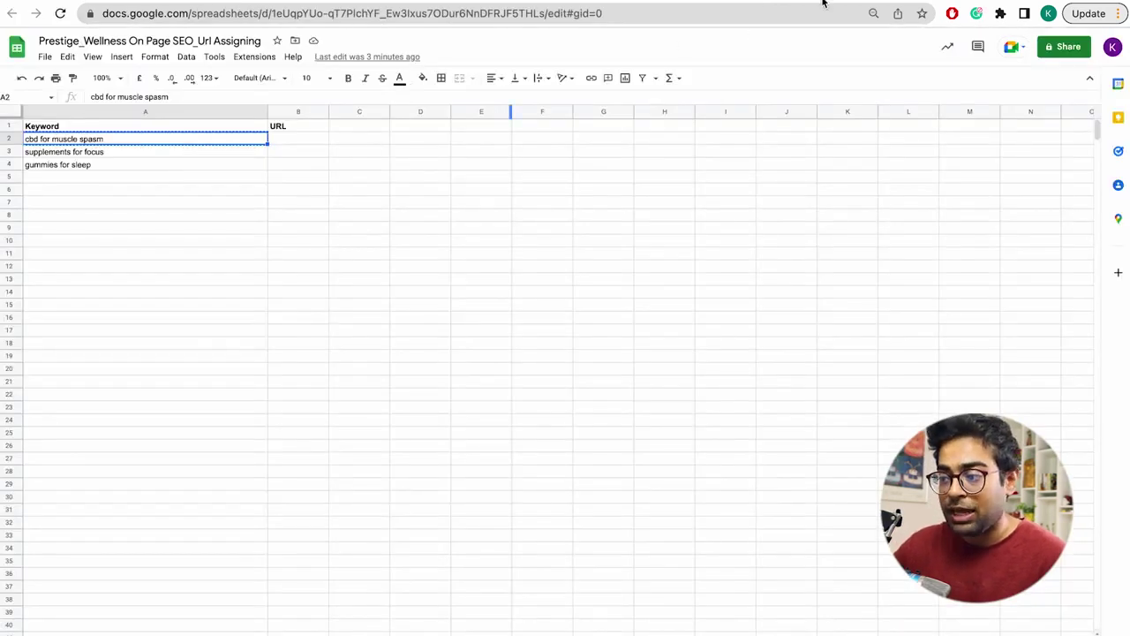
{"action": "left_click", "coordinate": [752, 3]}
{"action": "scroll", "coordinate": [400, 309], "scroll_direction": "down", "scroll_amount": 3}
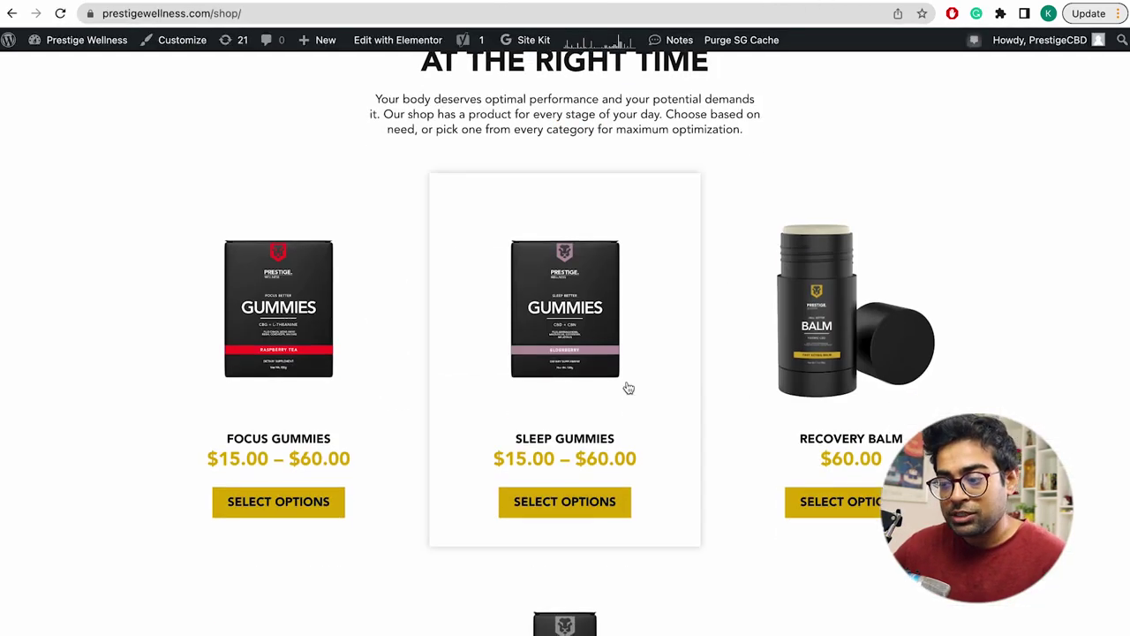
{"action": "scroll", "coordinate": [742, 406], "scroll_direction": "down", "scroll_amount": 3}
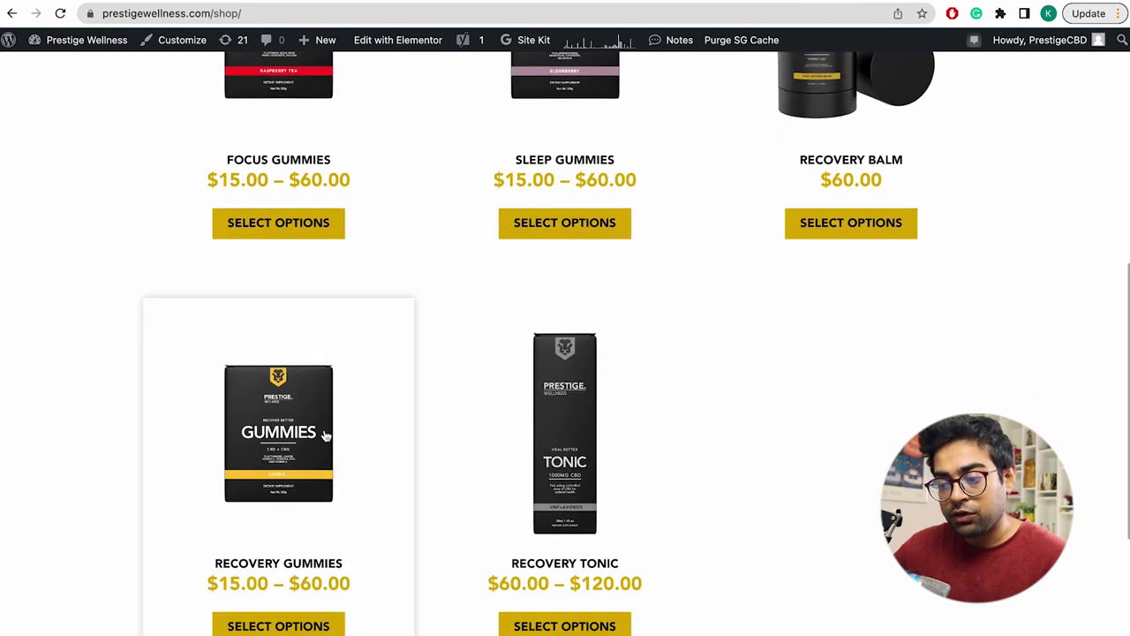
{"action": "scroll", "coordinate": [325, 435], "scroll_direction": "down", "scroll_amount": 4}
{"action": "scroll", "coordinate": [324, 435], "scroll_direction": "up", "scroll_amount": 10}
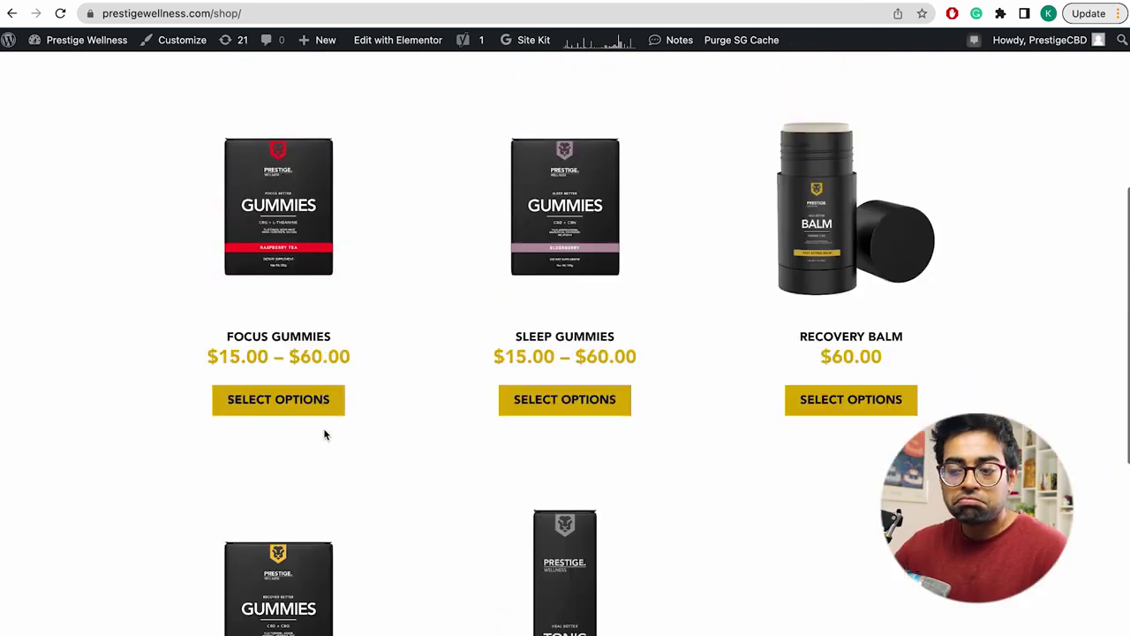
{"action": "scroll", "coordinate": [429, 444], "scroll_direction": "down", "scroll_amount": 3}
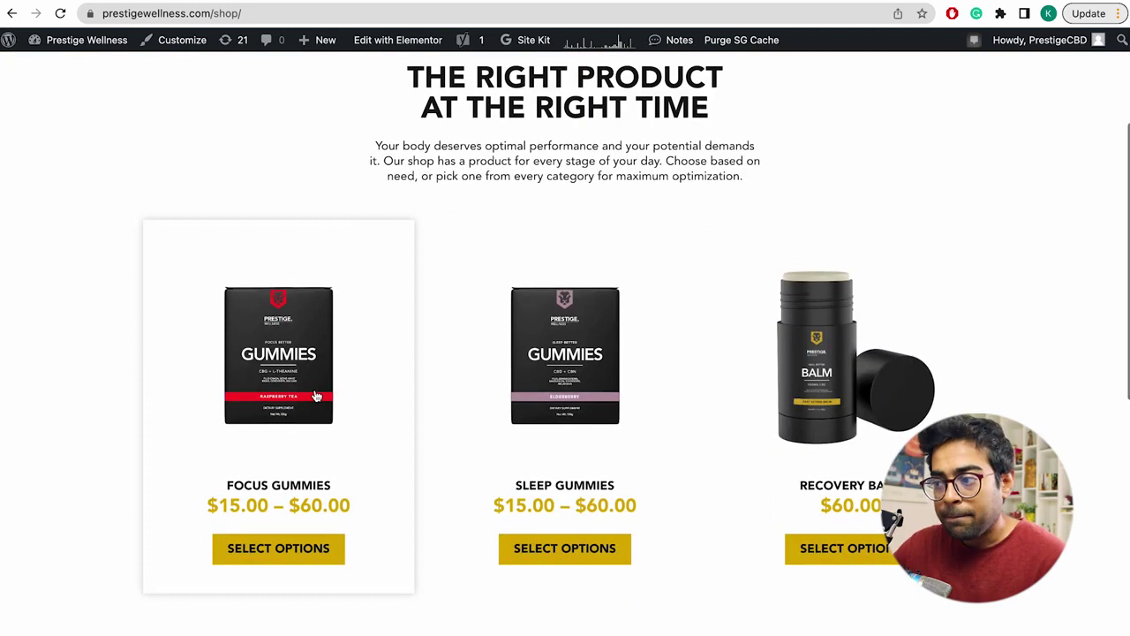
{"action": "scroll", "coordinate": [627, 399], "scroll_direction": "down", "scroll_amount": 5}
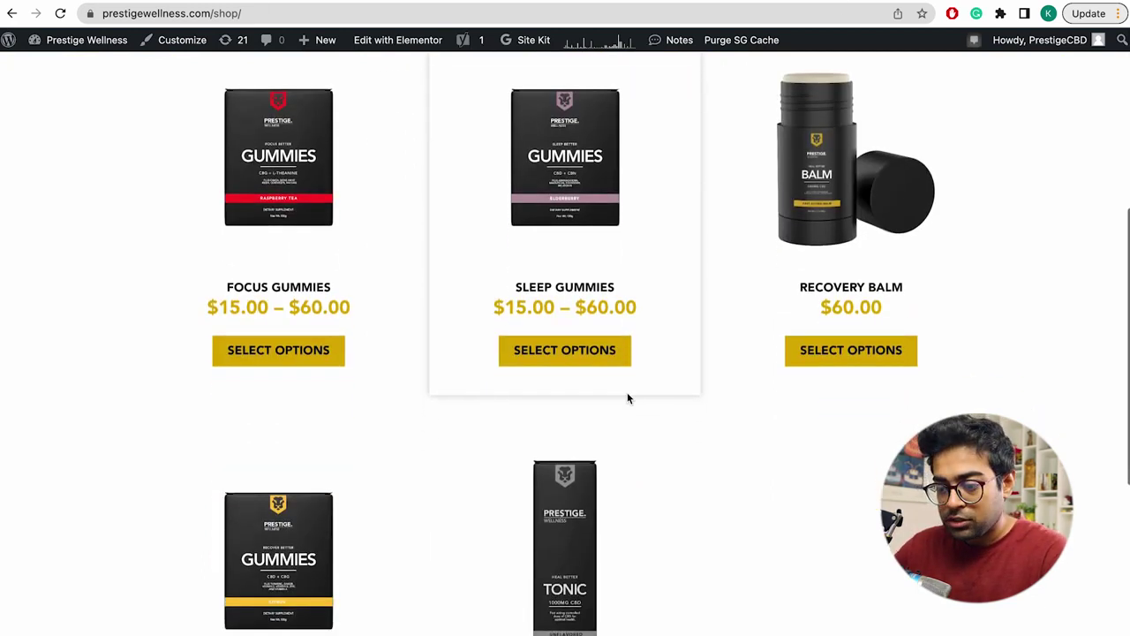
{"action": "scroll", "coordinate": [656, 374], "scroll_direction": "up", "scroll_amount": 10}
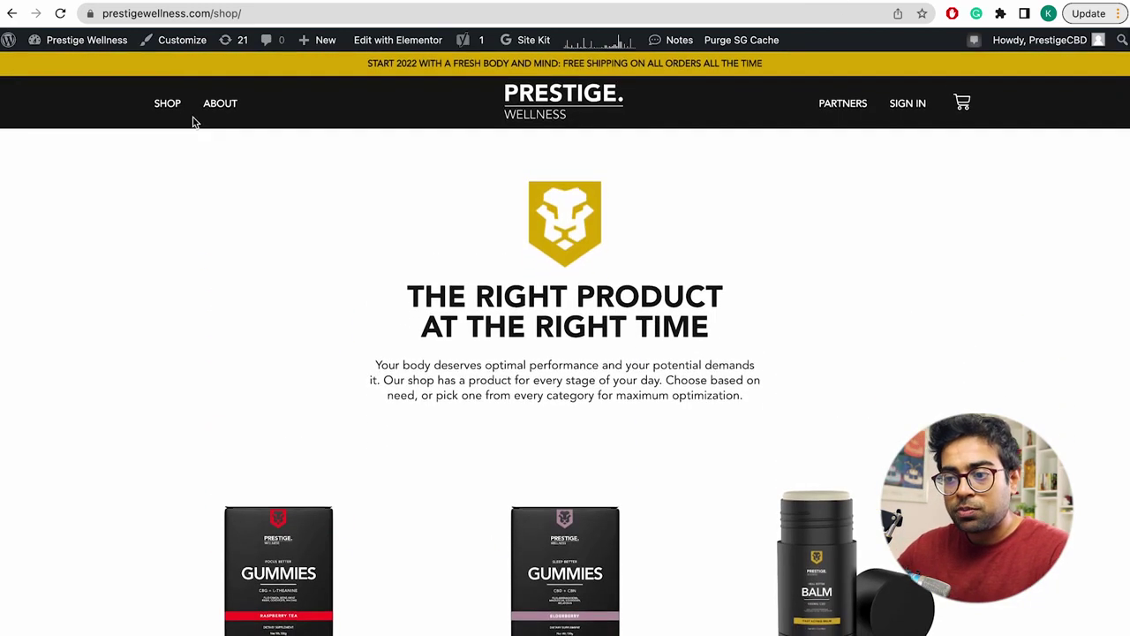
Step: Open the Prestige Wellness site's WordPress dashboard and show the list of all products
{"action": "mouse_move", "coordinate": [87, 46]}
{"action": "left_click", "coordinate": [45, 68]}
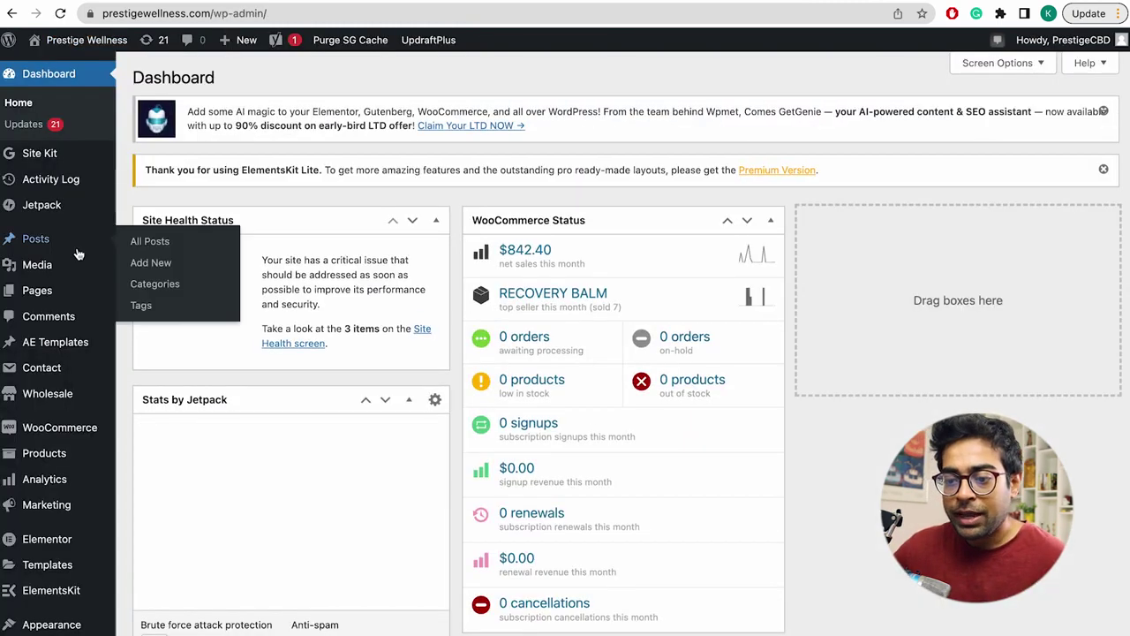
{"action": "mouse_move", "coordinate": [79, 453]}
{"action": "left_click", "coordinate": [158, 456]}
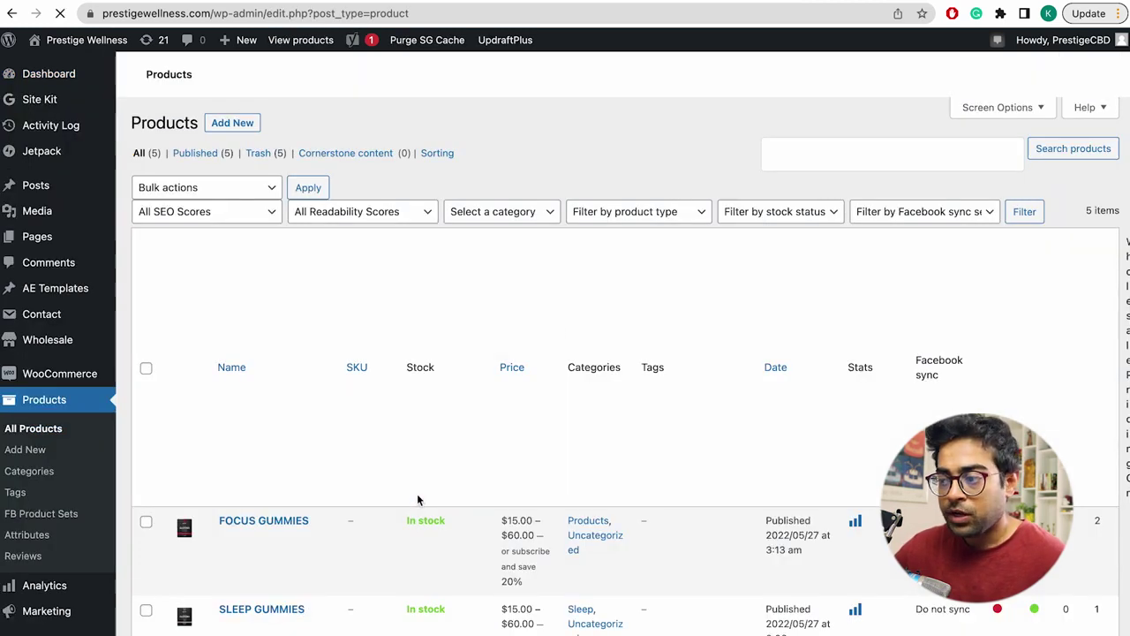
Step: Search the WordPress products for "cbd" and look through the matching products
{"action": "left_click", "coordinate": [951, 167]}
{"action": "type", "text": "cbd"}
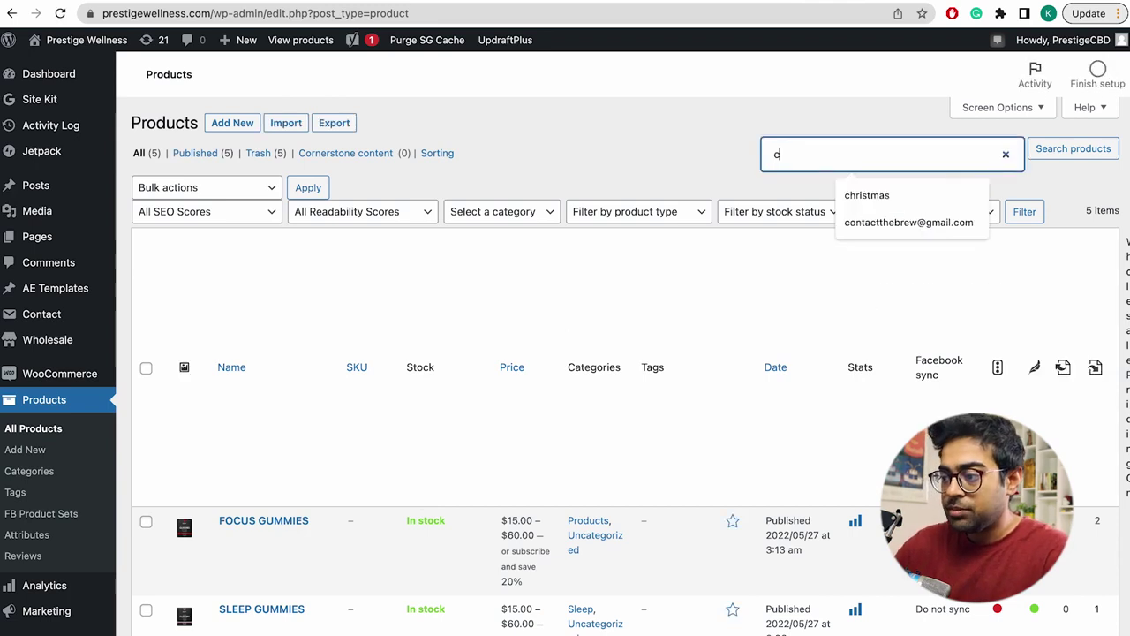
{"action": "left_click", "coordinate": [1073, 150]}
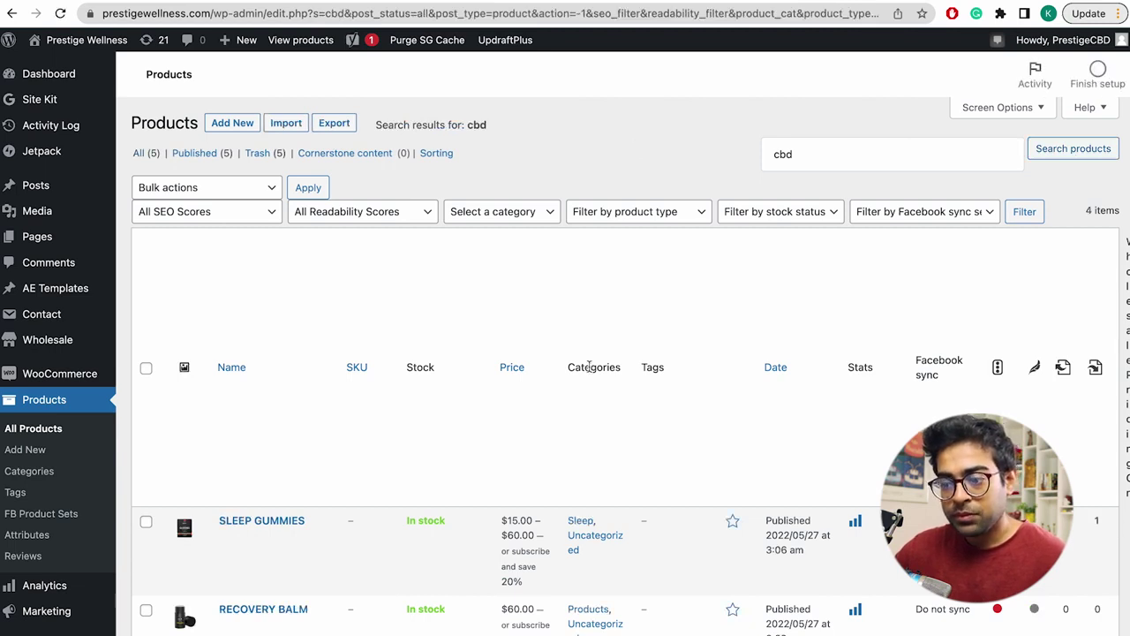
{"action": "scroll", "coordinate": [589, 366], "scroll_direction": "down", "scroll_amount": 3}
{"action": "scroll", "coordinate": [436, 473], "scroll_direction": "down", "scroll_amount": 3}
{"action": "scroll", "coordinate": [379, 466], "scroll_direction": "down", "scroll_amount": 2}
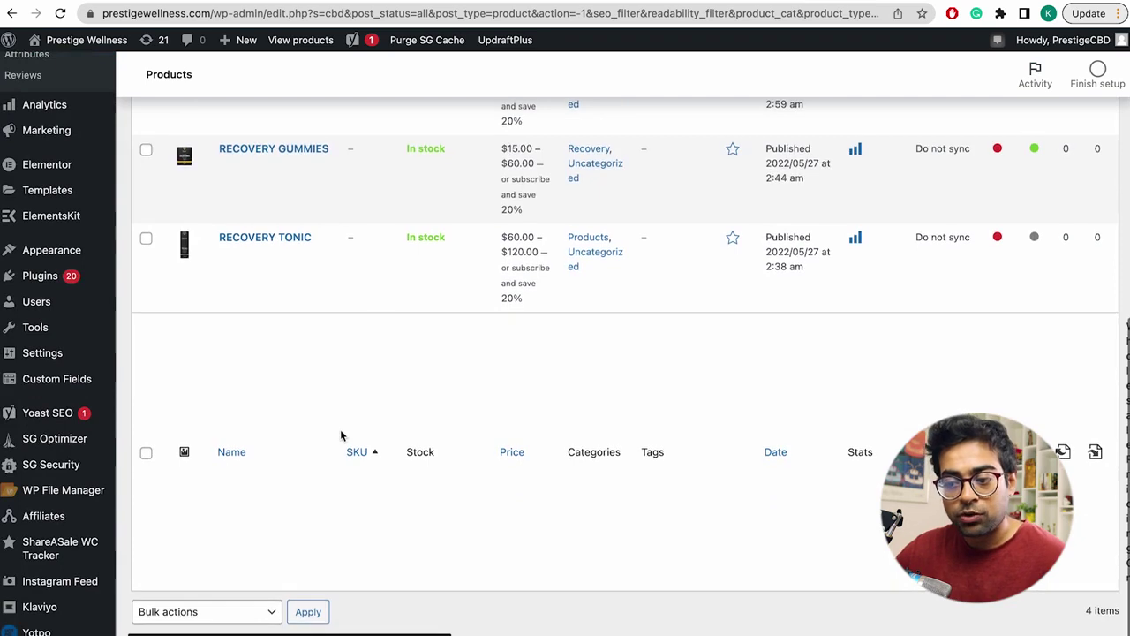
{"action": "scroll", "coordinate": [340, 429], "scroll_direction": "up", "scroll_amount": 8}
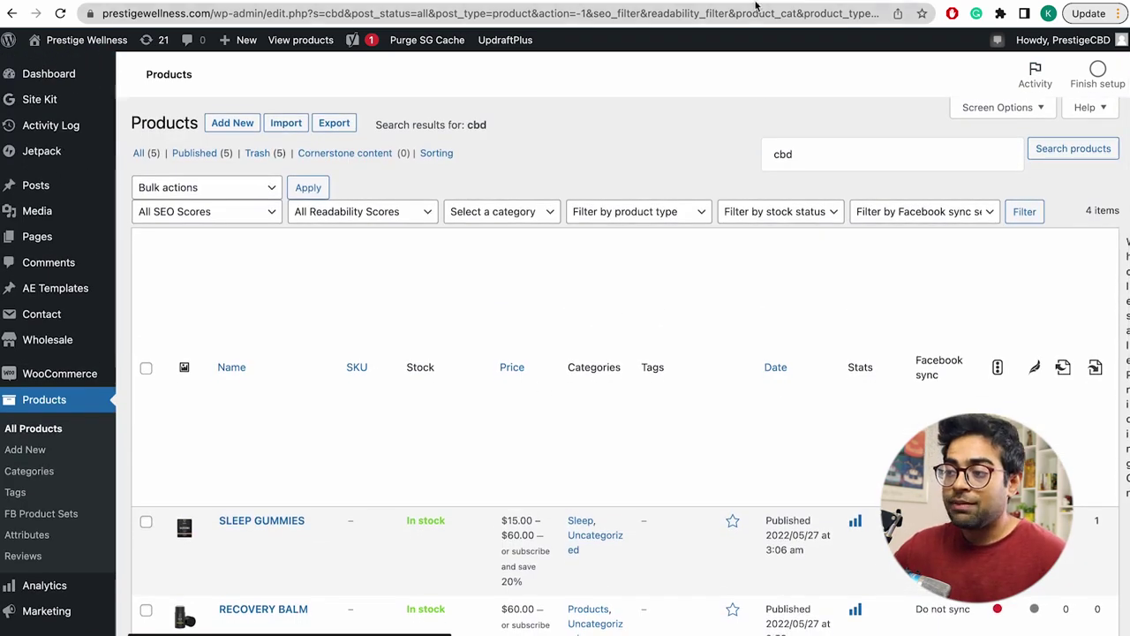
Step: Return to the spreadsheet and enter "n/a" as the URL for "cbd for muscle spasm" in cell B2
{"action": "key", "text": "ctrl+Tab"}
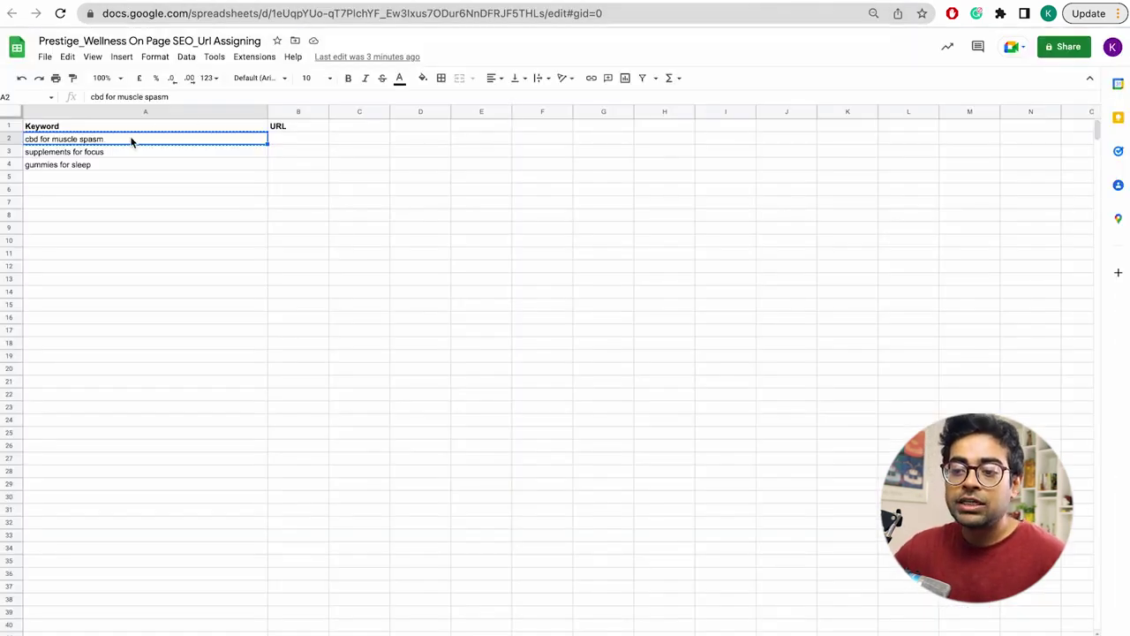
{"action": "key", "text": "Right"}
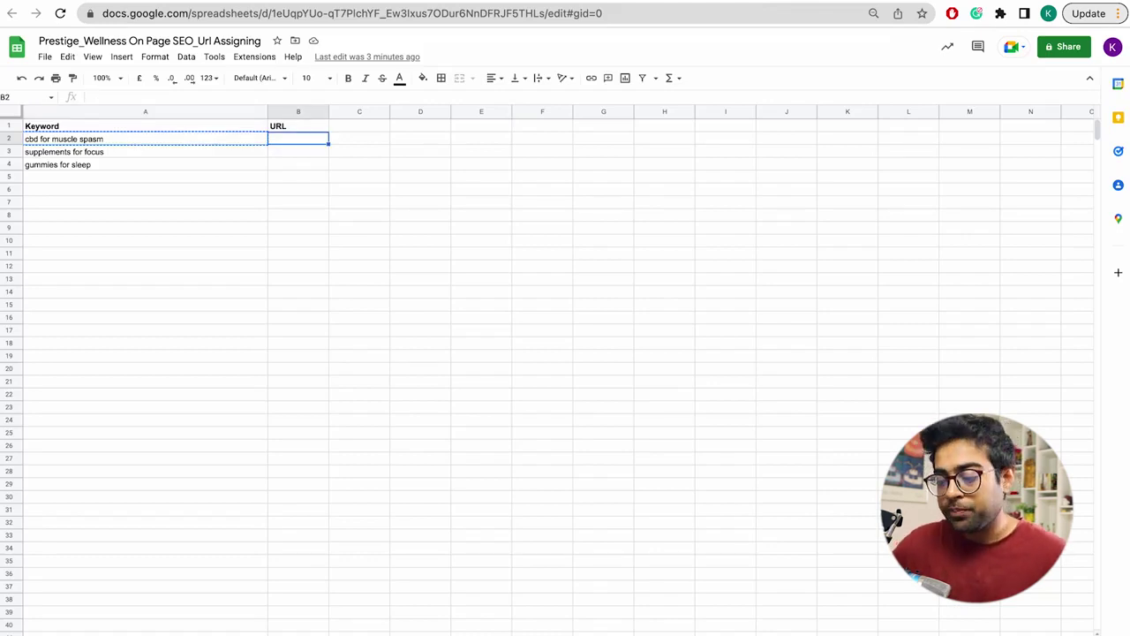
{"action": "type", "text": "n/a"}
{"action": "key", "text": "Return"}
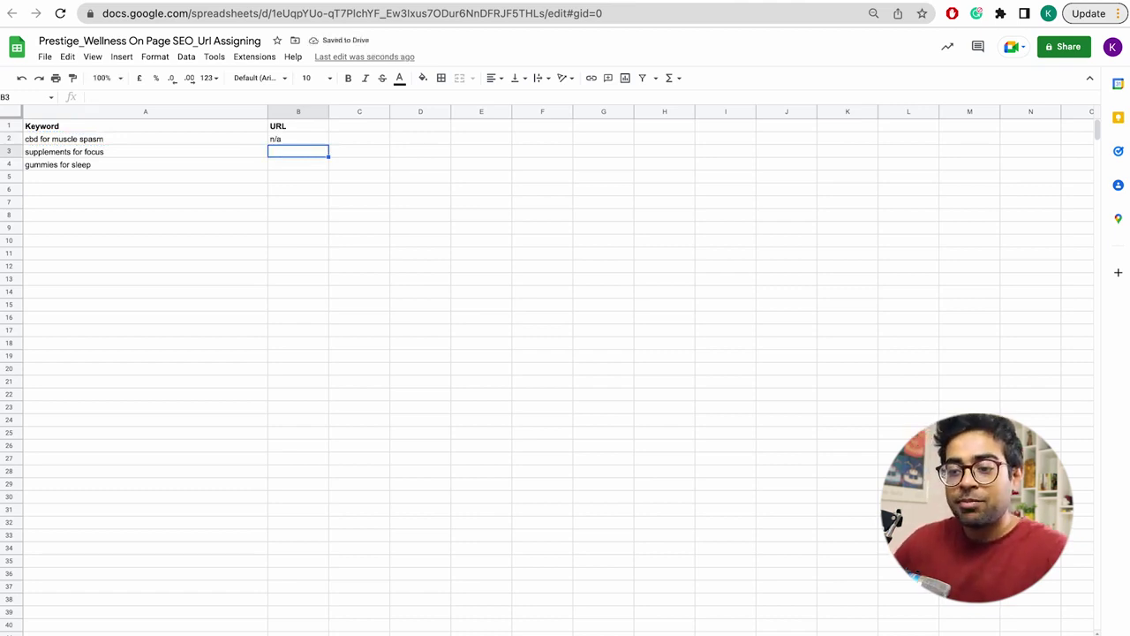
Step: Copy the keyword "supplements for focus" from A3 and check the filtered WordPress product list for a matching product
{"action": "key", "text": "Left"}
{"action": "key", "text": "ctrl+c"}
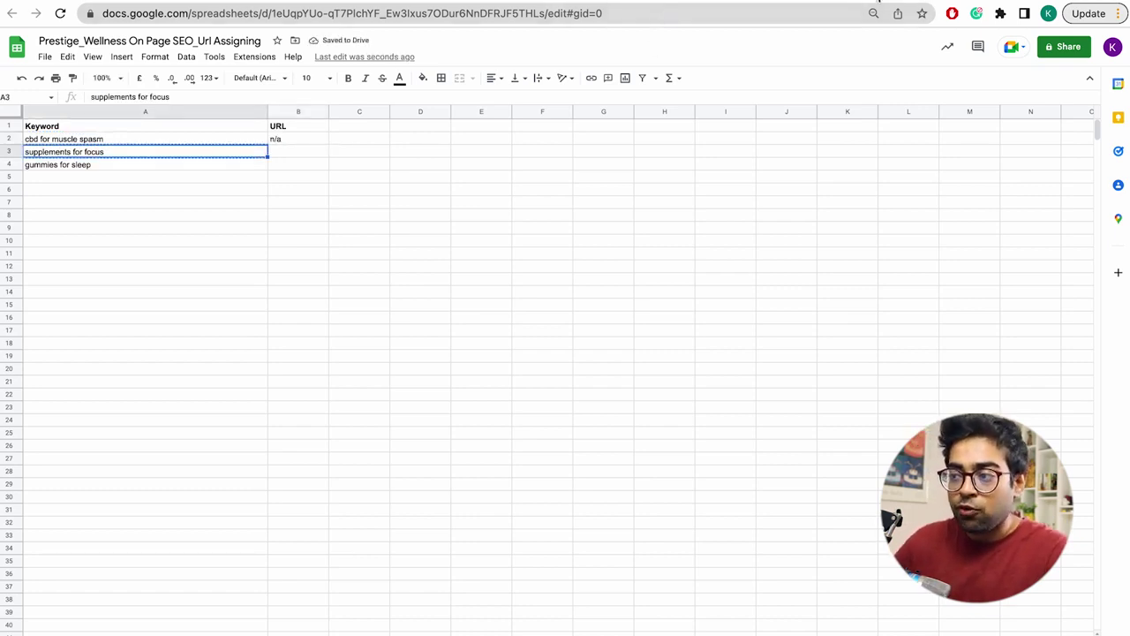
{"action": "key", "text": "ctrl+Tab"}
{"action": "scroll", "coordinate": [274, 364], "scroll_direction": "down", "scroll_amount": 3}
{"action": "scroll", "coordinate": [274, 365], "scroll_direction": "down", "scroll_amount": 1}
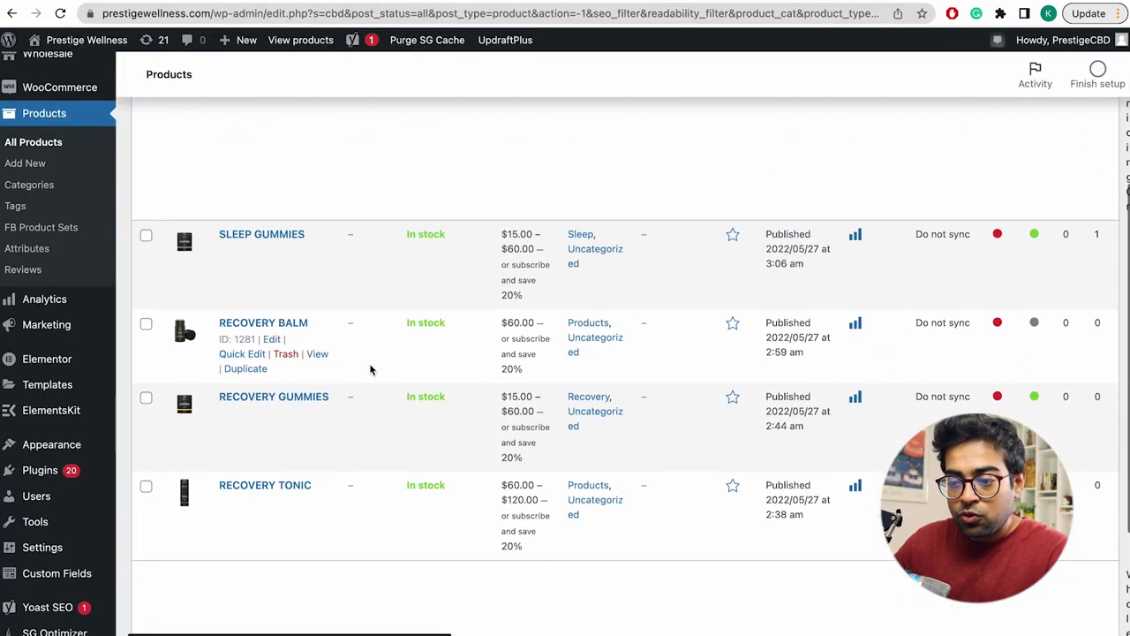
{"action": "scroll", "coordinate": [291, 459], "scroll_direction": "down", "scroll_amount": 2}
{"action": "scroll", "coordinate": [308, 411], "scroll_direction": "down", "scroll_amount": 2}
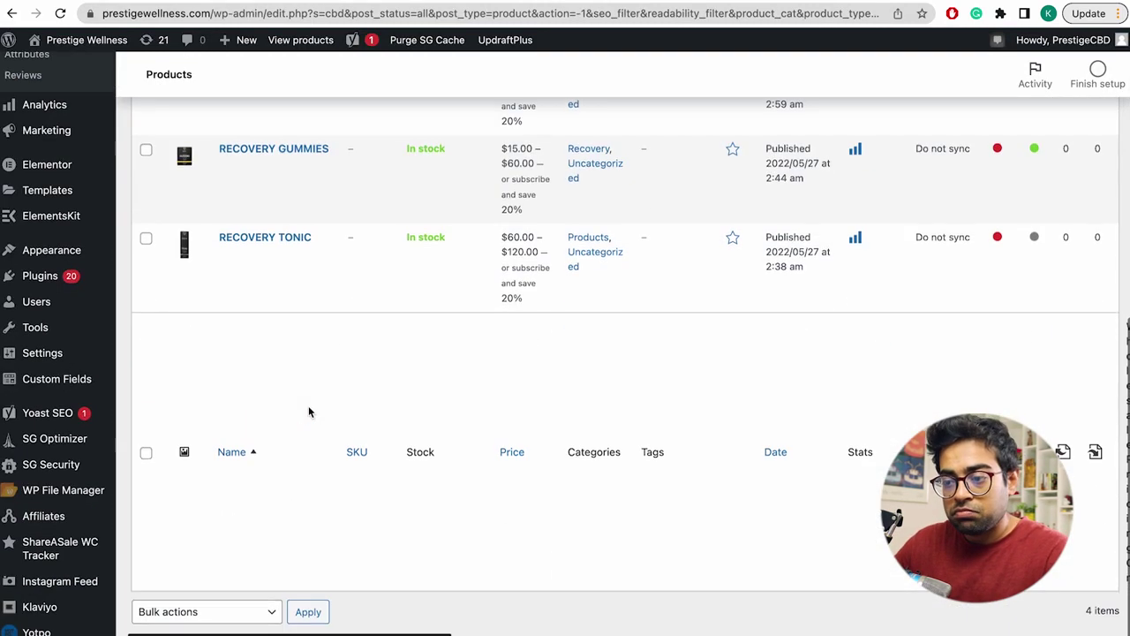
{"action": "scroll", "coordinate": [308, 411], "scroll_direction": "up", "scroll_amount": 3}
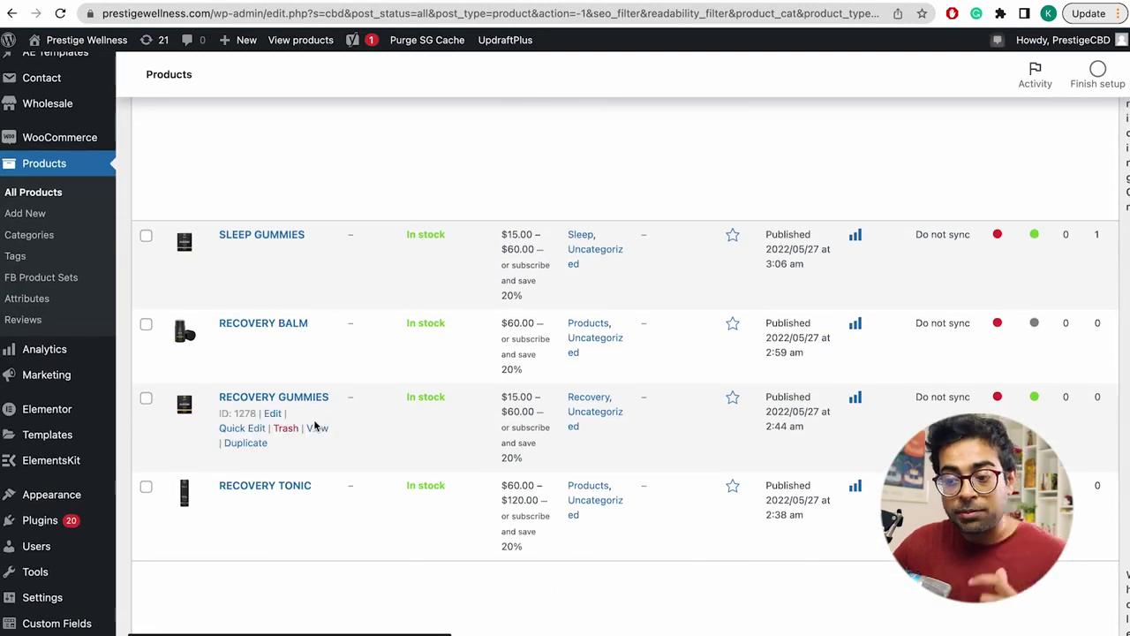
Step: Go back to the spreadsheet and enter "n/a" as the URL for "supplements for focus" in cell B3
{"action": "key", "text": "ctrl+shift+Tab"}
{"action": "key", "text": "Tab"}
{"action": "type", "text": "n/a"}
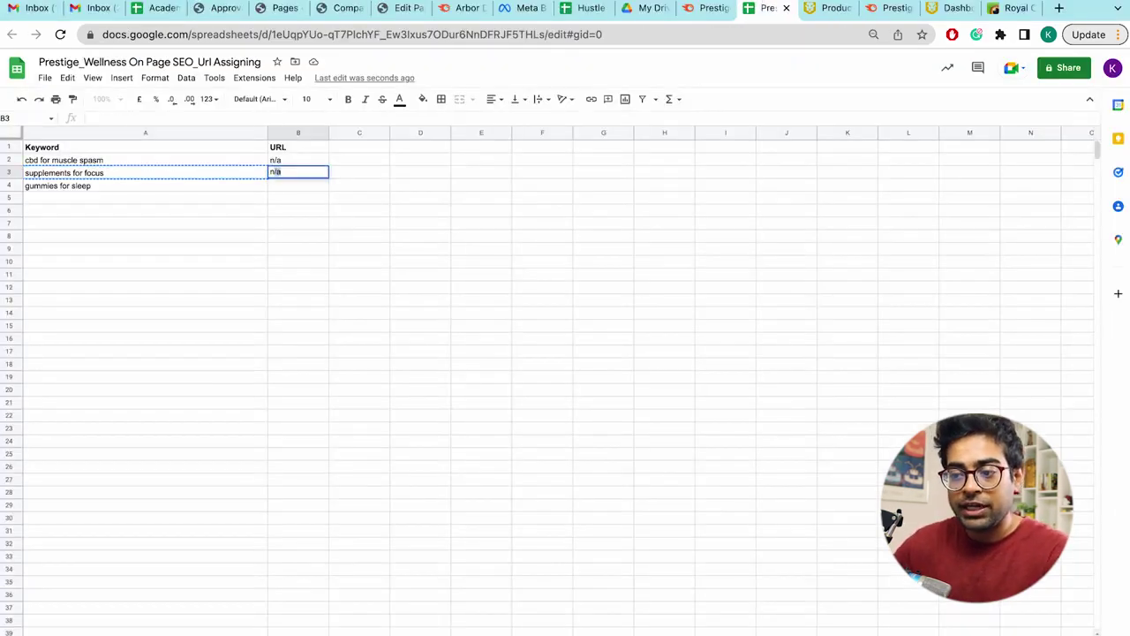
{"action": "key", "text": "Return"}
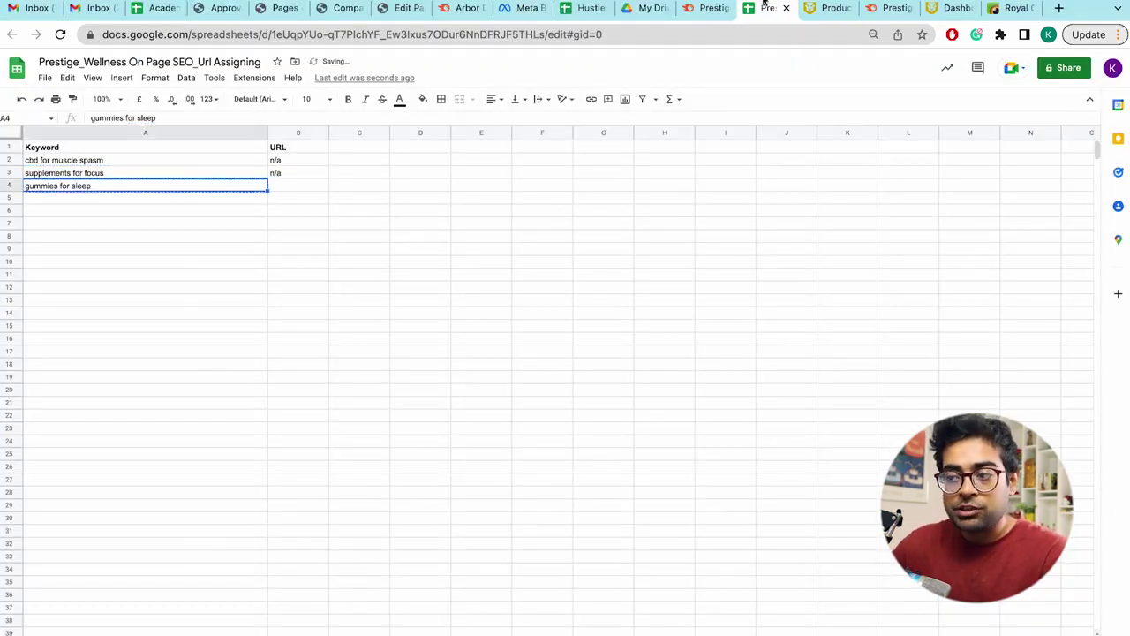
Step: View the Sleep Gummies product page from the WordPress product list and copy its URL
{"action": "left_click", "coordinate": [827, 9]}
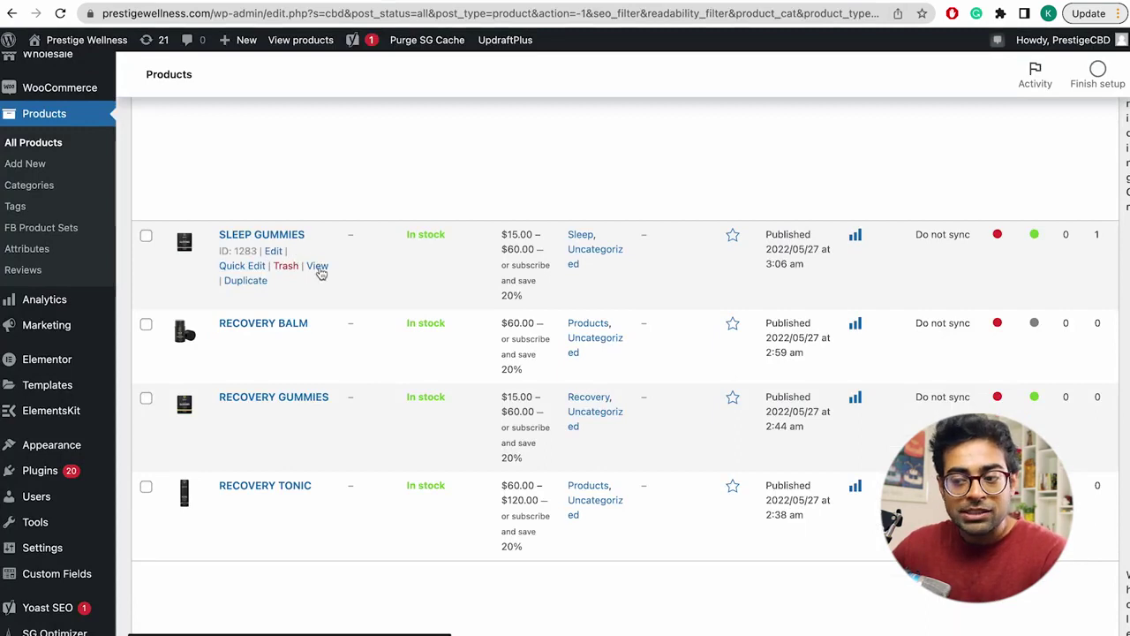
{"action": "left_click", "coordinate": [319, 269]}
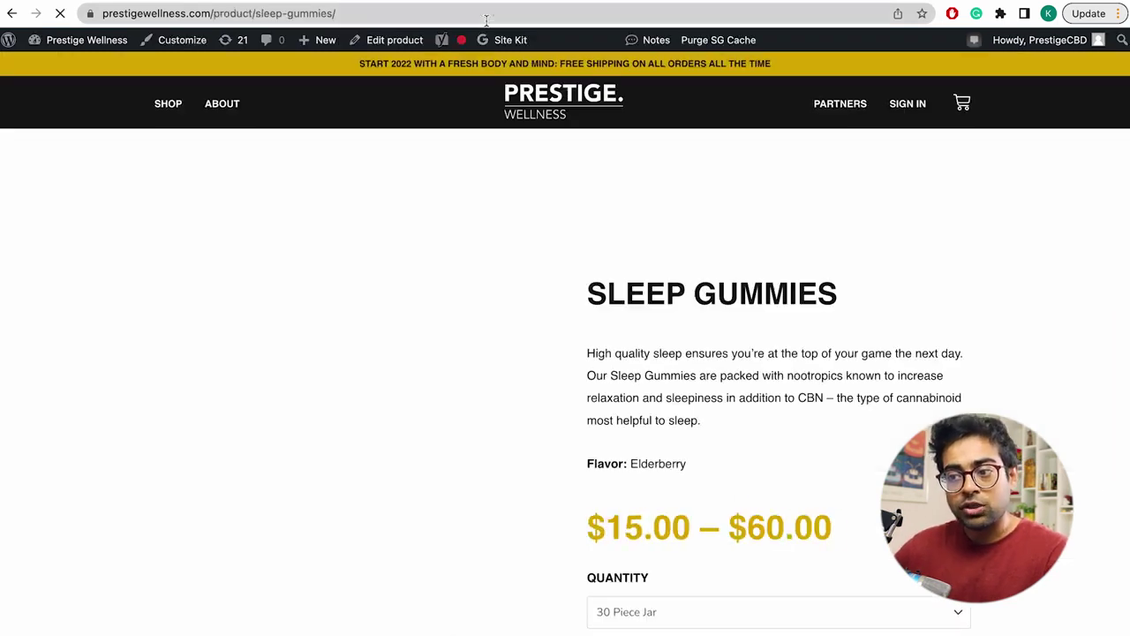
{"action": "left_click", "coordinate": [486, 14]}
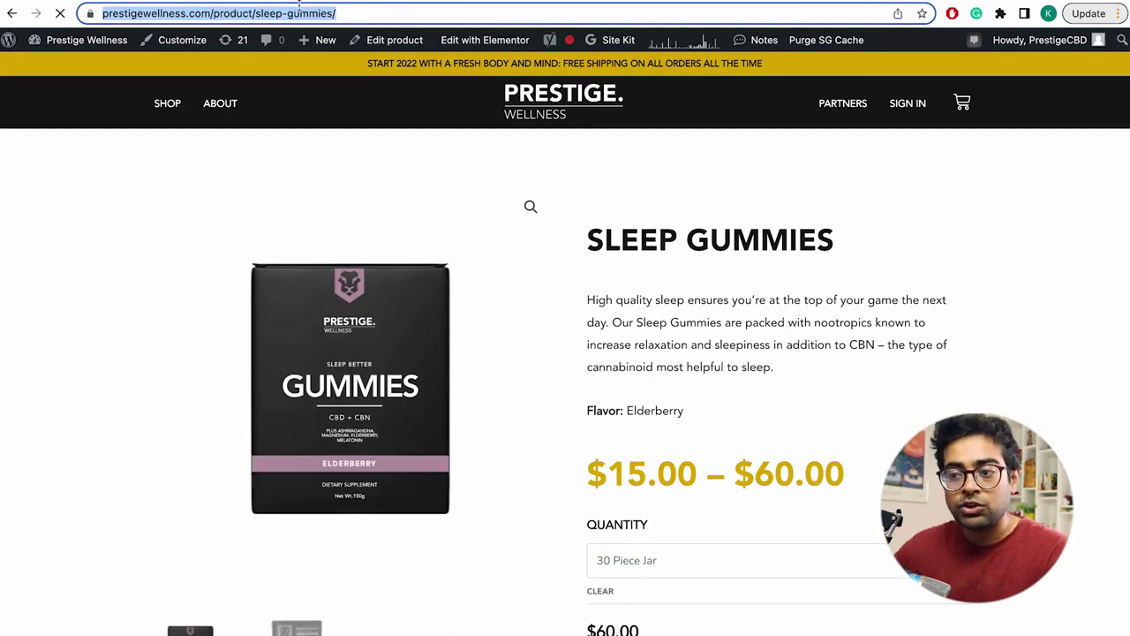
{"action": "key", "text": "ctrl+Tab"}
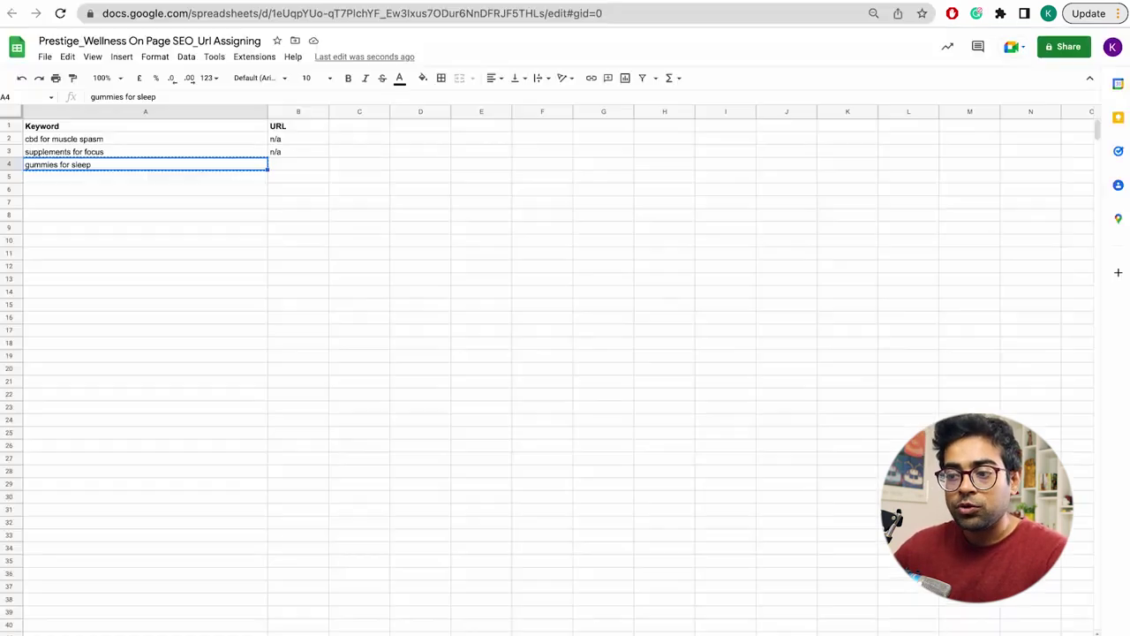
{"action": "left_click", "coordinate": [309, 164]}
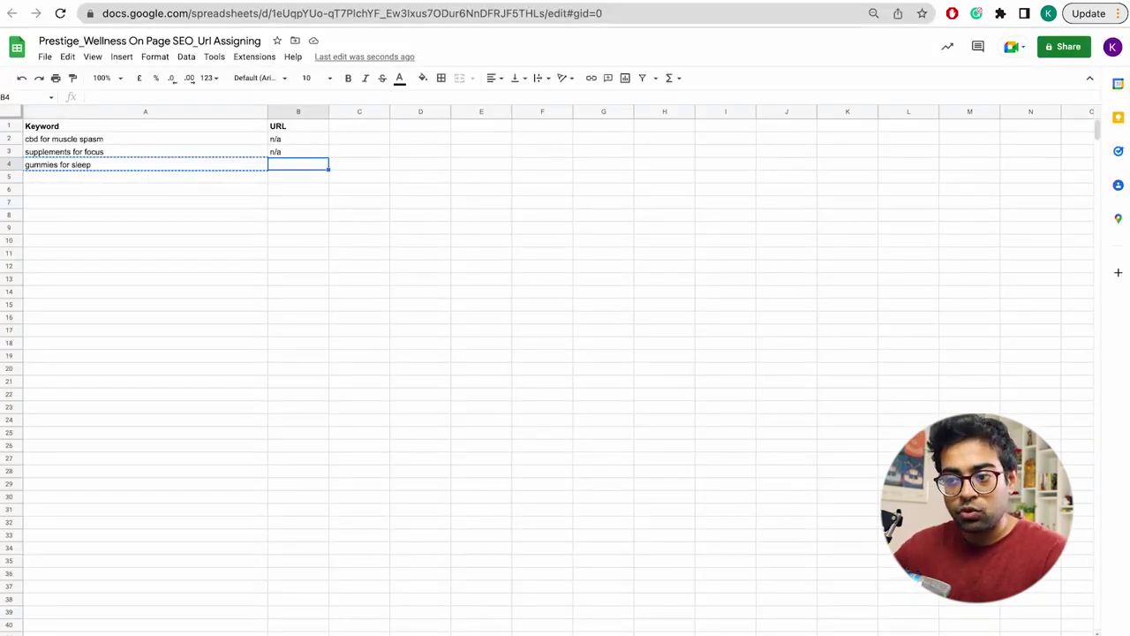
{"action": "key", "text": "ctrl+v"}
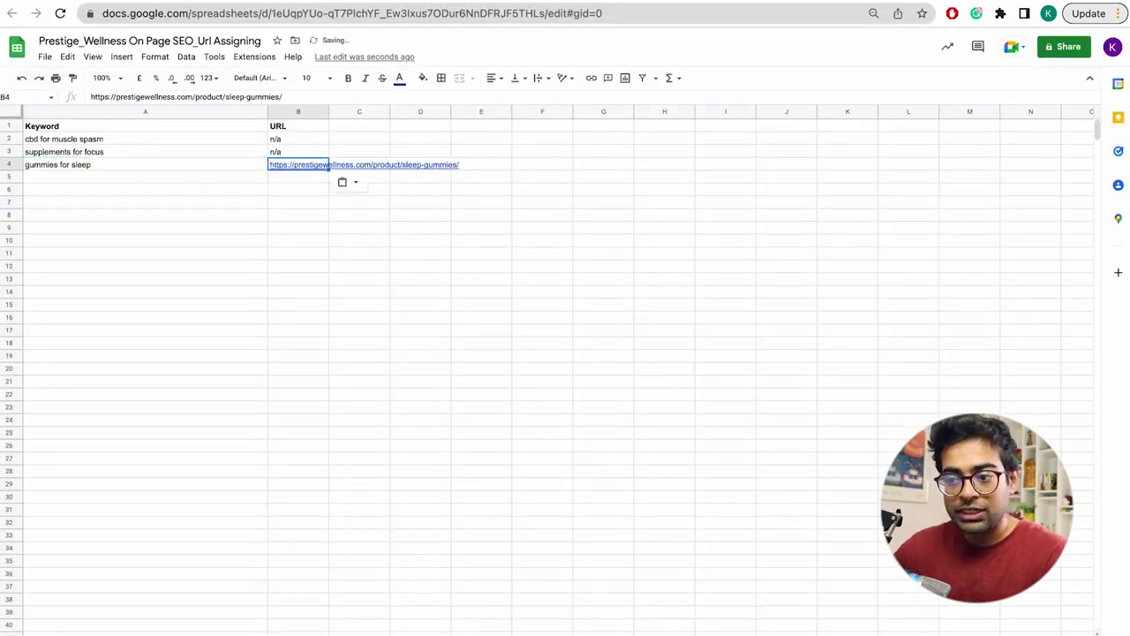
{"action": "double_click", "coordinate": [329, 113]}
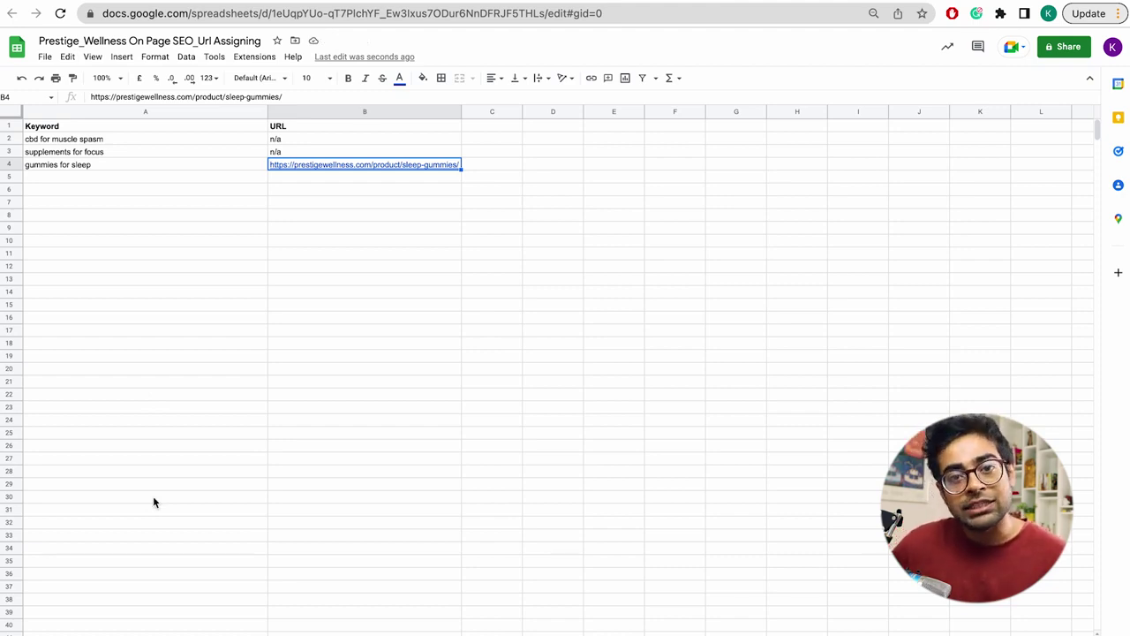
Step: Review the keyword in cell A4 against its assigned URL in B4
{"action": "left_click", "coordinate": [258, 181]}
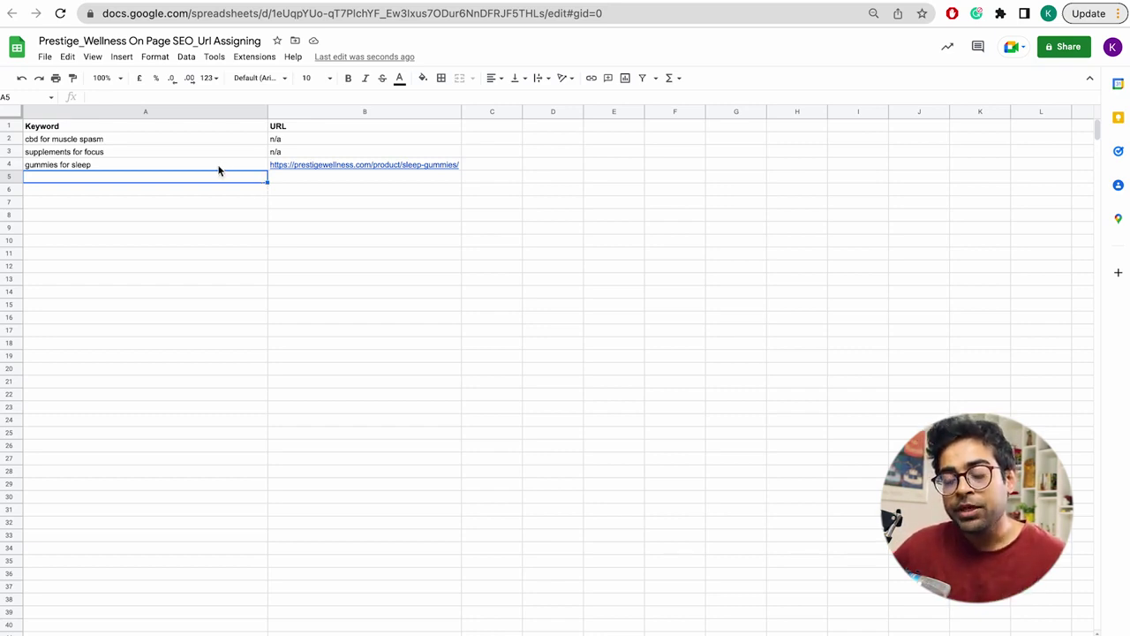
{"action": "left_click", "coordinate": [302, 166]}
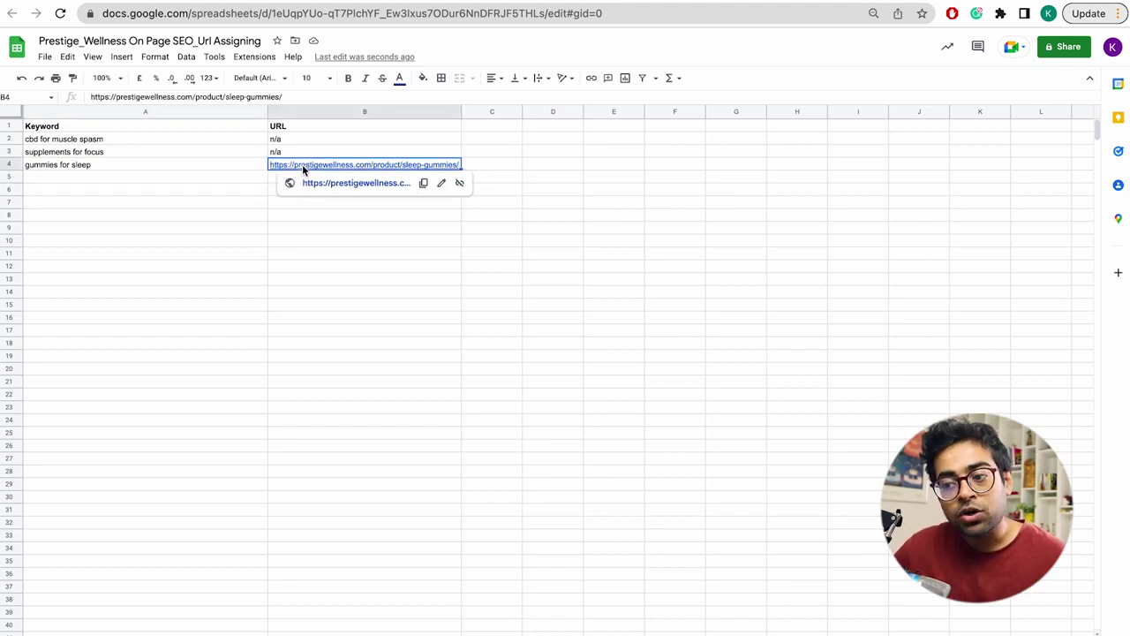
{"action": "key", "text": "Left"}
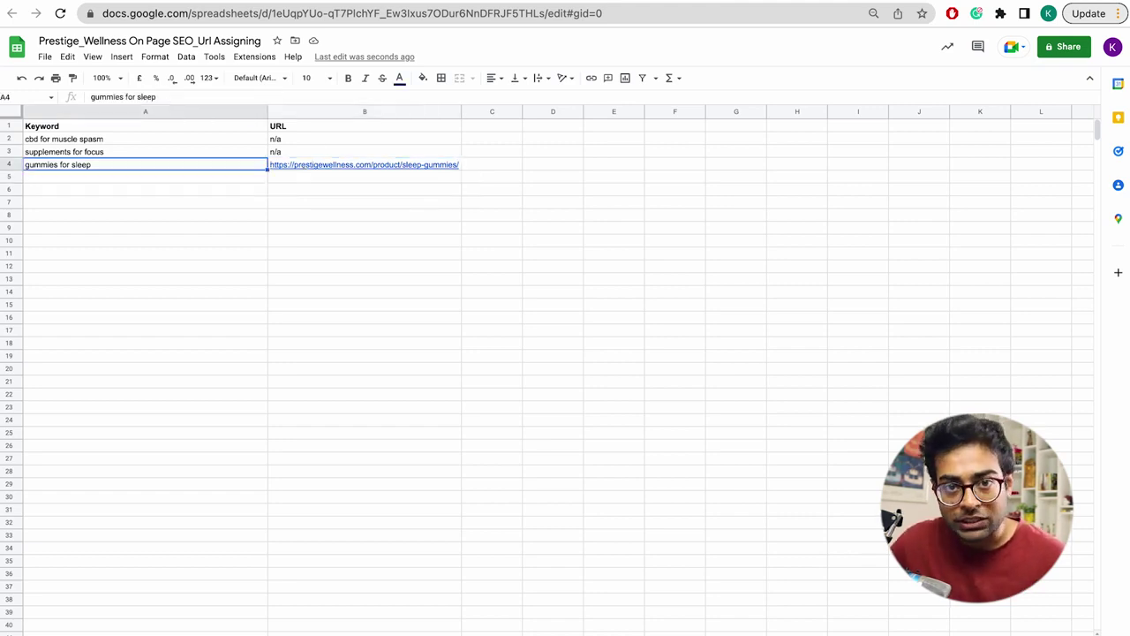
Step: Search the Semrush rankings table for "sleep" and copy the keyword "sleep cbd gummies"
{"action": "left_click", "coordinate": [399, 169]}
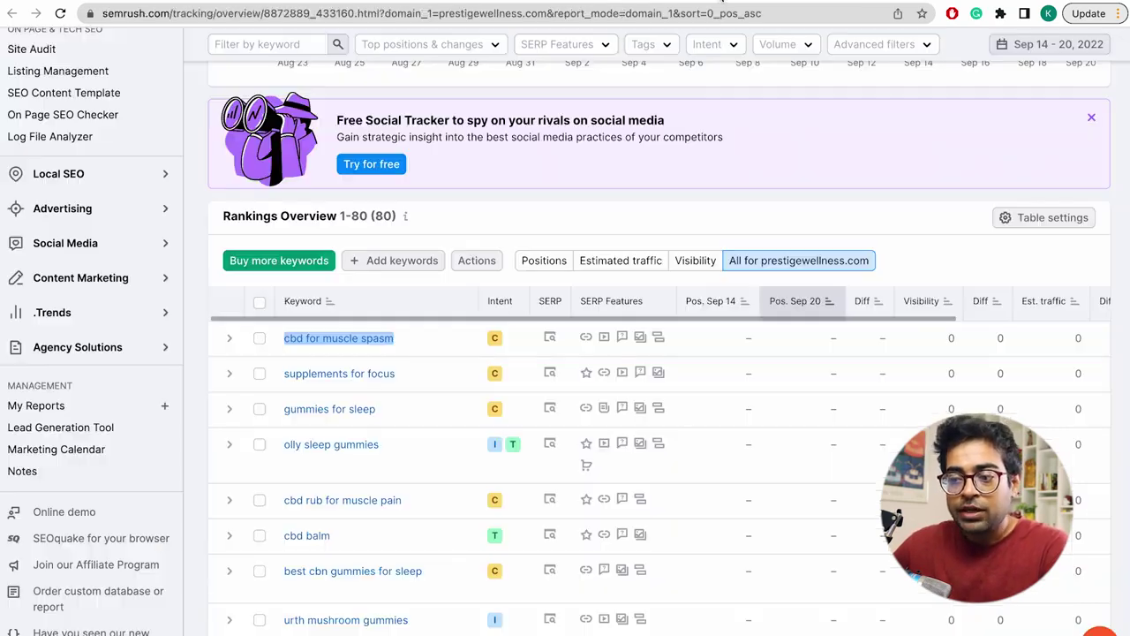
{"action": "scroll", "coordinate": [436, 265], "scroll_direction": "up", "scroll_amount": 6}
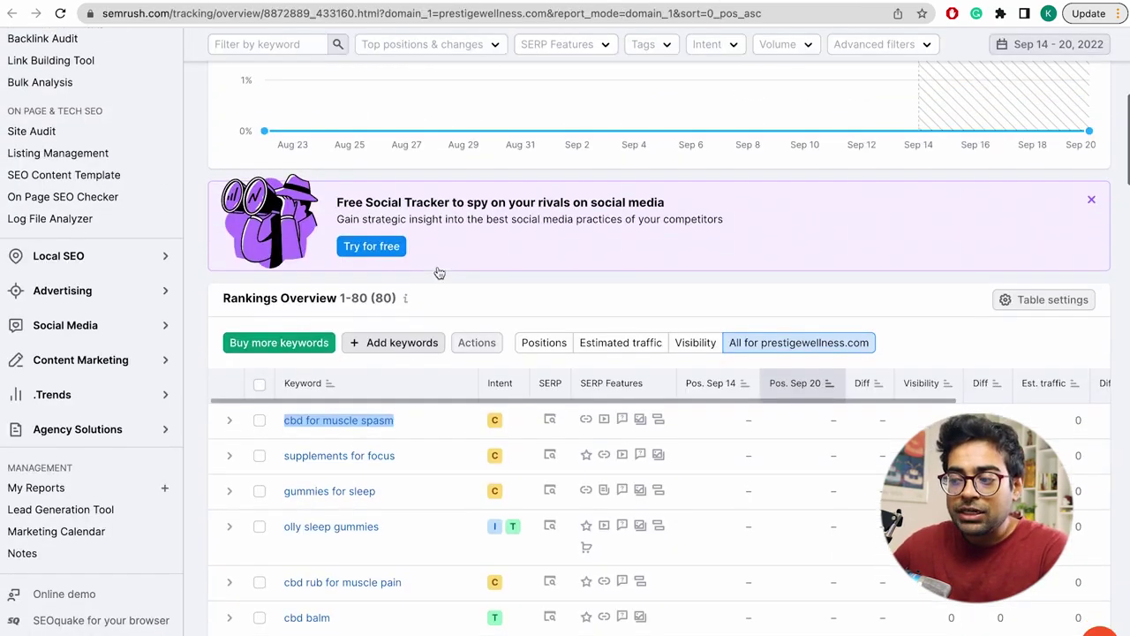
{"action": "scroll", "coordinate": [437, 265], "scroll_direction": "down", "scroll_amount": 6}
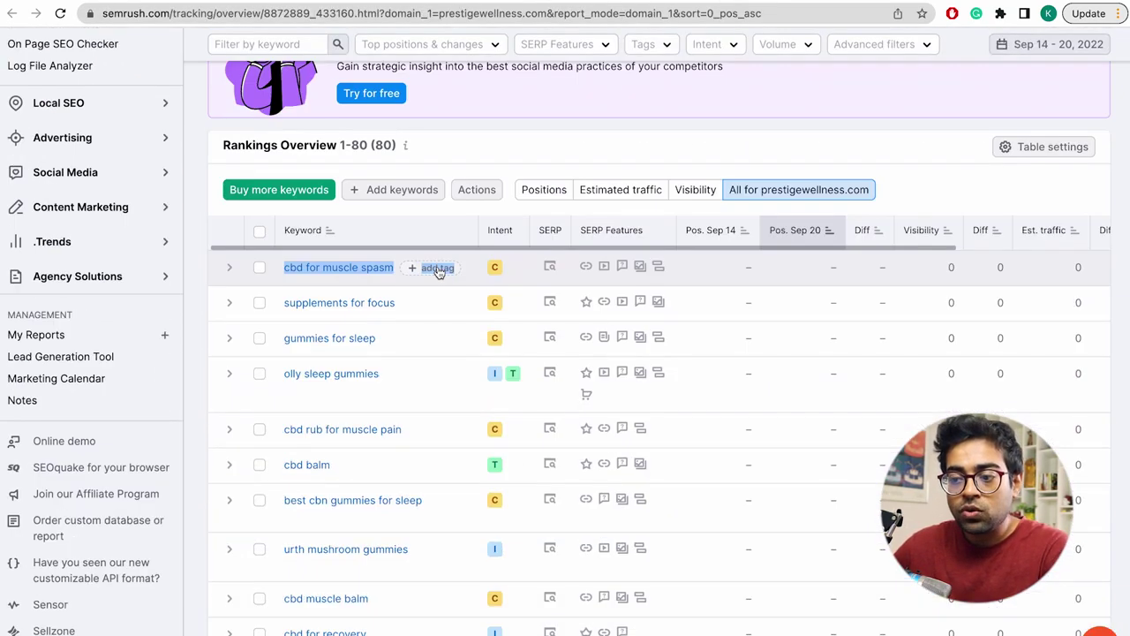
{"action": "key", "text": "super+f"}
{"action": "type", "text": "sleep"}
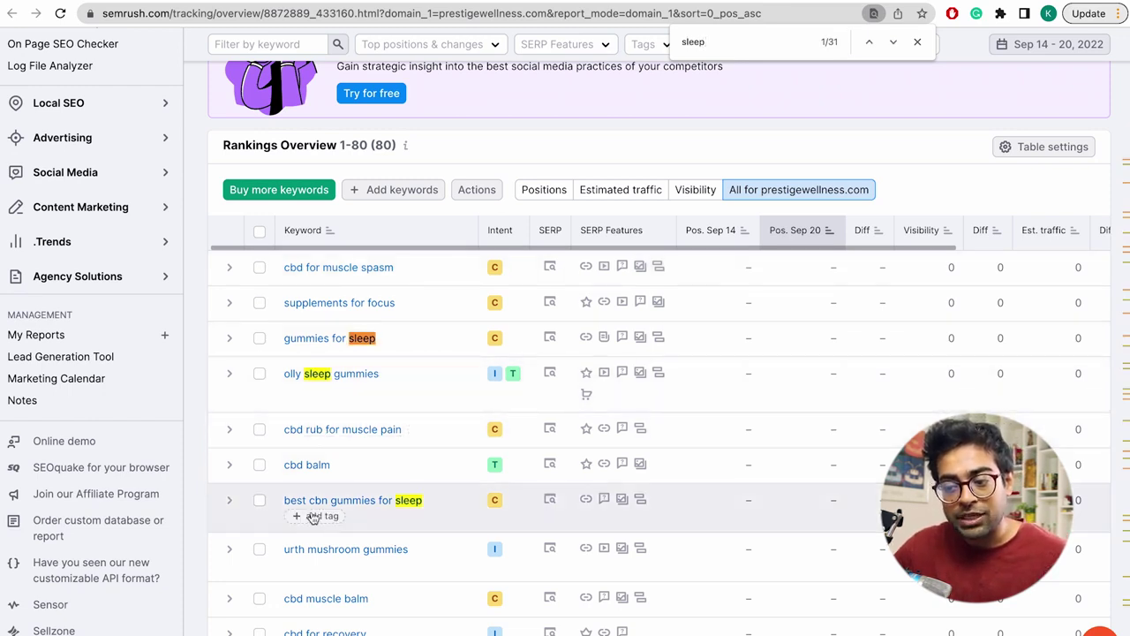
{"action": "scroll", "coordinate": [415, 522], "scroll_direction": "down", "scroll_amount": 2}
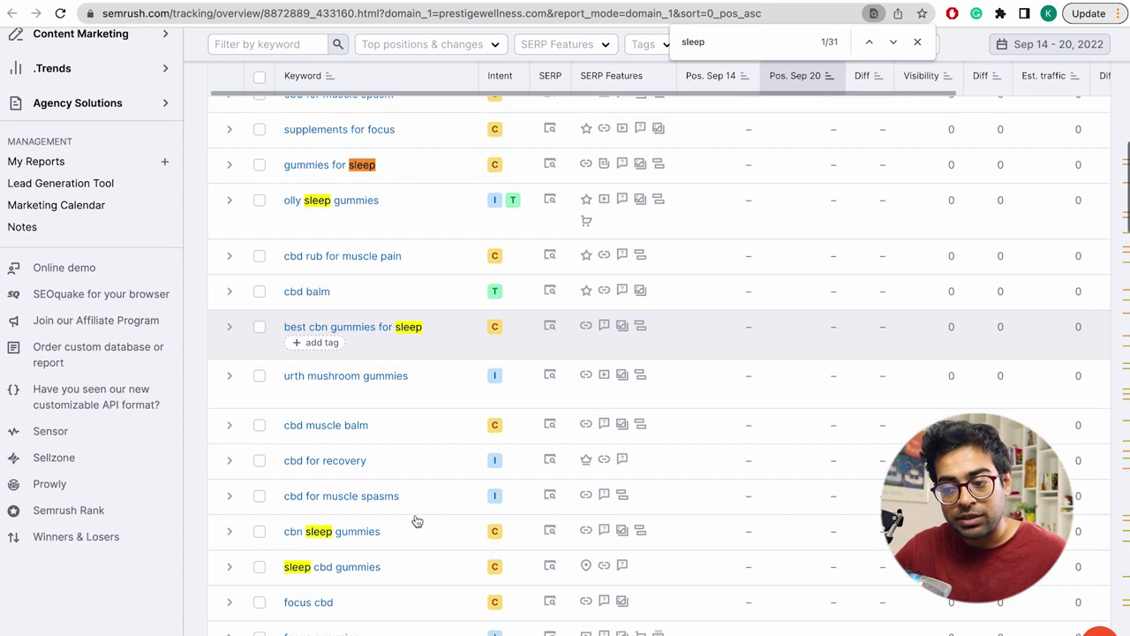
{"action": "scroll", "coordinate": [416, 520], "scroll_direction": "down", "scroll_amount": 1}
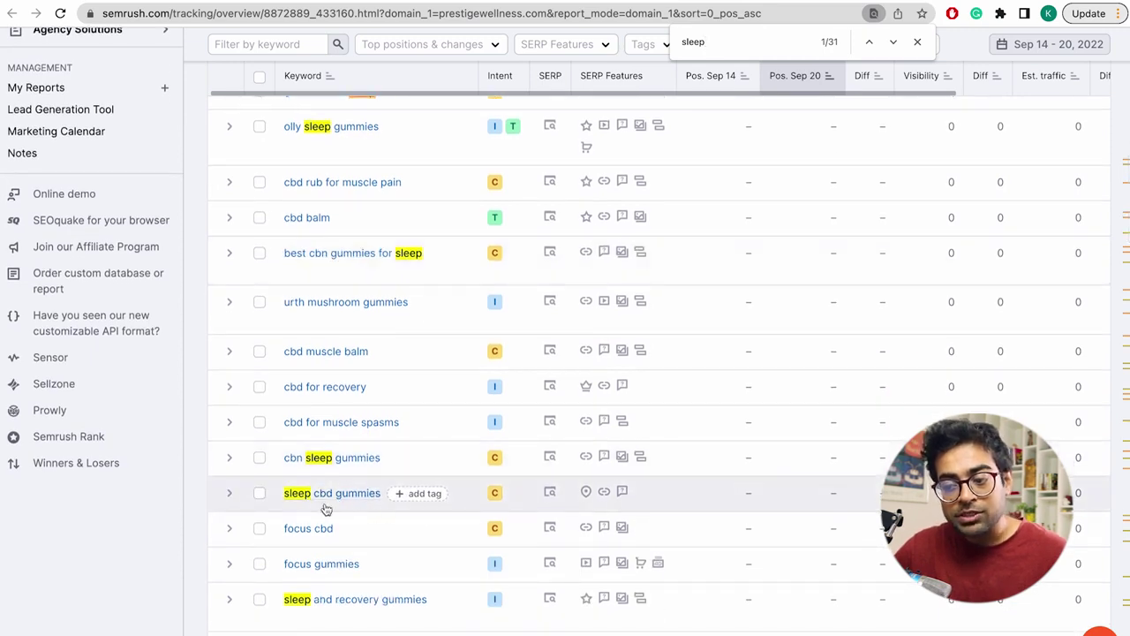
{"action": "left_click_drag", "start_coordinate": [386, 512], "coordinate": [285, 487]}
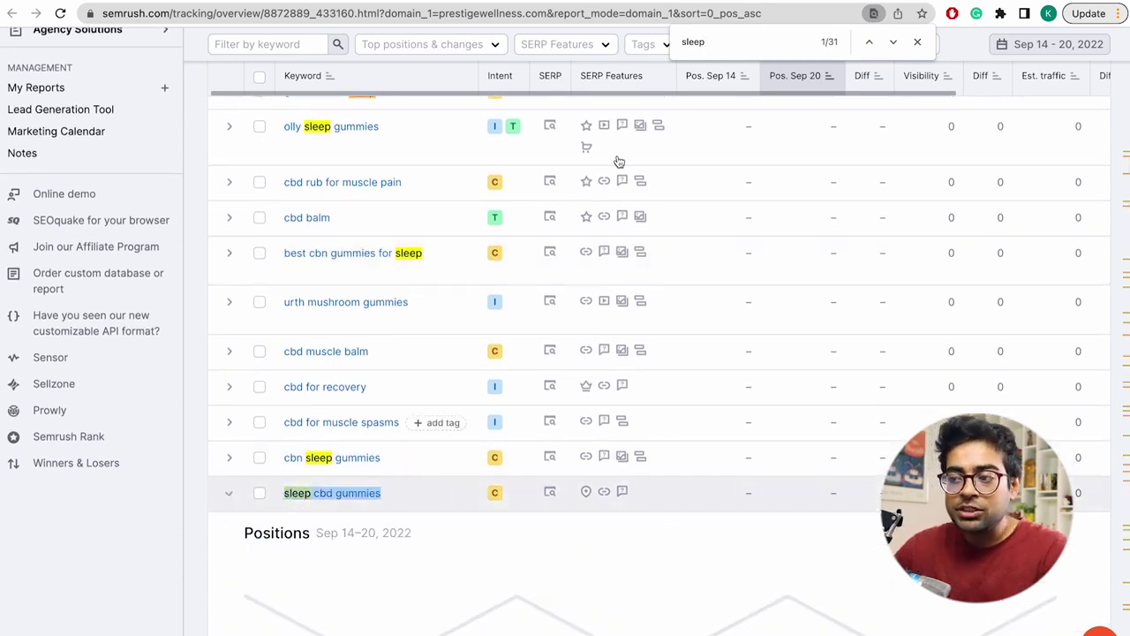
Step: Go back to the spreadsheet and add "sleep cbd gummies" as a keyword in cell A5
{"action": "key", "text": "ctrl+Tab"}
{"action": "left_click", "coordinate": [364, 151]}
{"action": "key", "text": "Down"}
{"action": "key", "text": "Down"}
{"action": "key", "text": "Left"}
{"action": "type", "text": "sleep cbd gummies"}
{"action": "key", "text": "Return"}
{"action": "key", "text": "Up"}
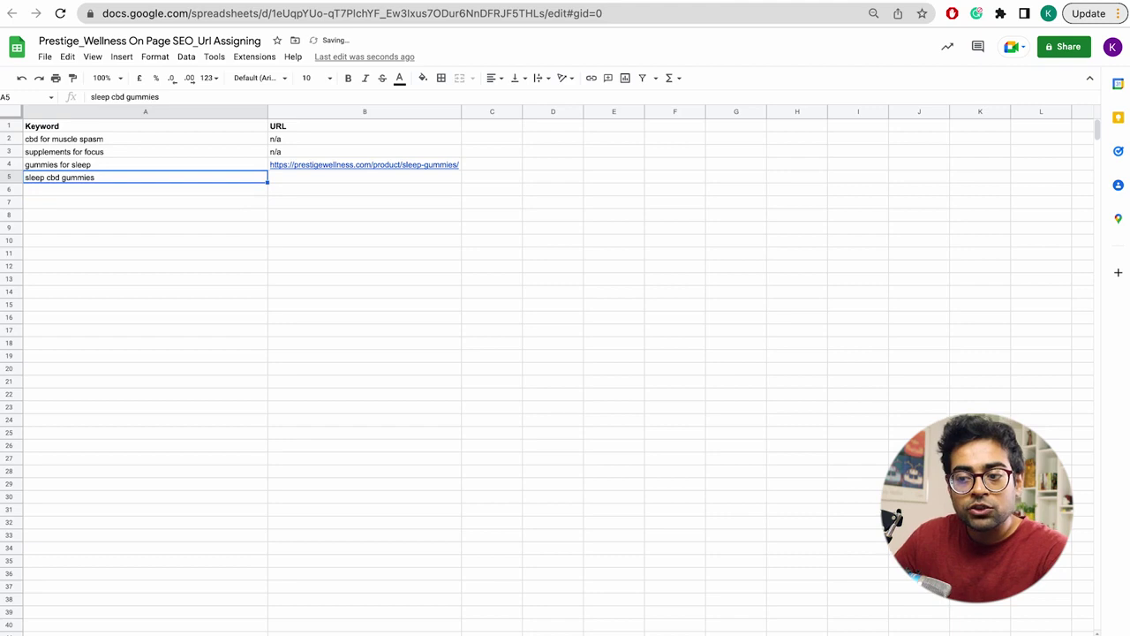
Step: Copy the Sleep Gummies URL from cell B4 into B5 for "sleep cbd gummies"
{"action": "key", "text": "Right"}
{"action": "key", "text": "Up"}
{"action": "key", "text": "ctrl+c"}
{"action": "key", "text": "Down"}
{"action": "key", "text": "ctrl+v"}
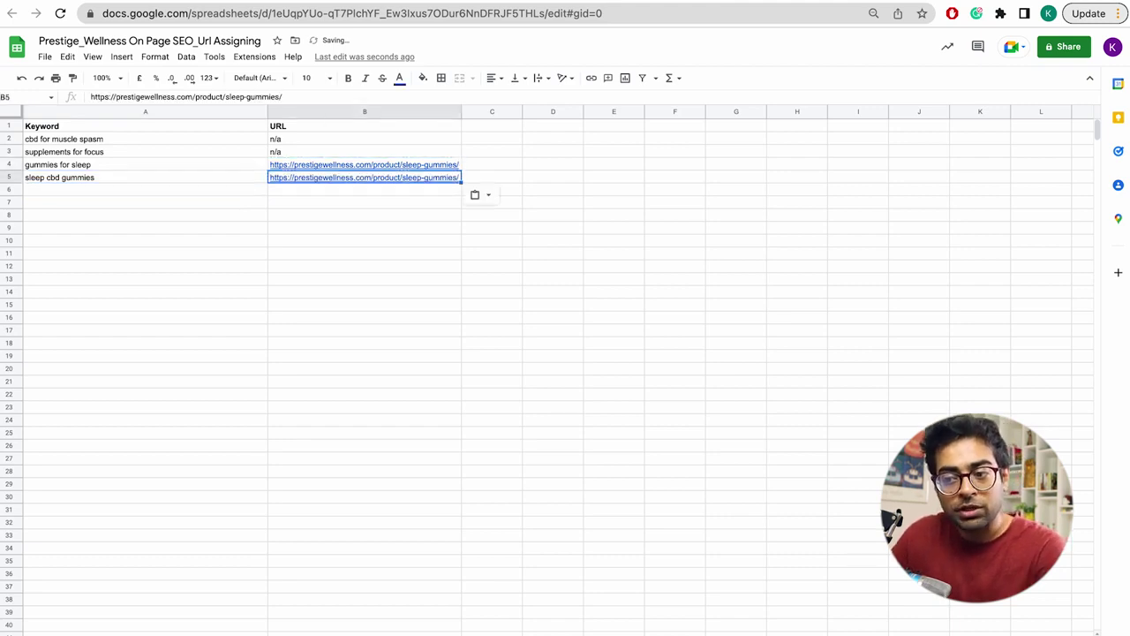
Step: Review each keyword in rows 2 to 5 against its assigned URL or n/a
{"action": "key", "text": "Up"}
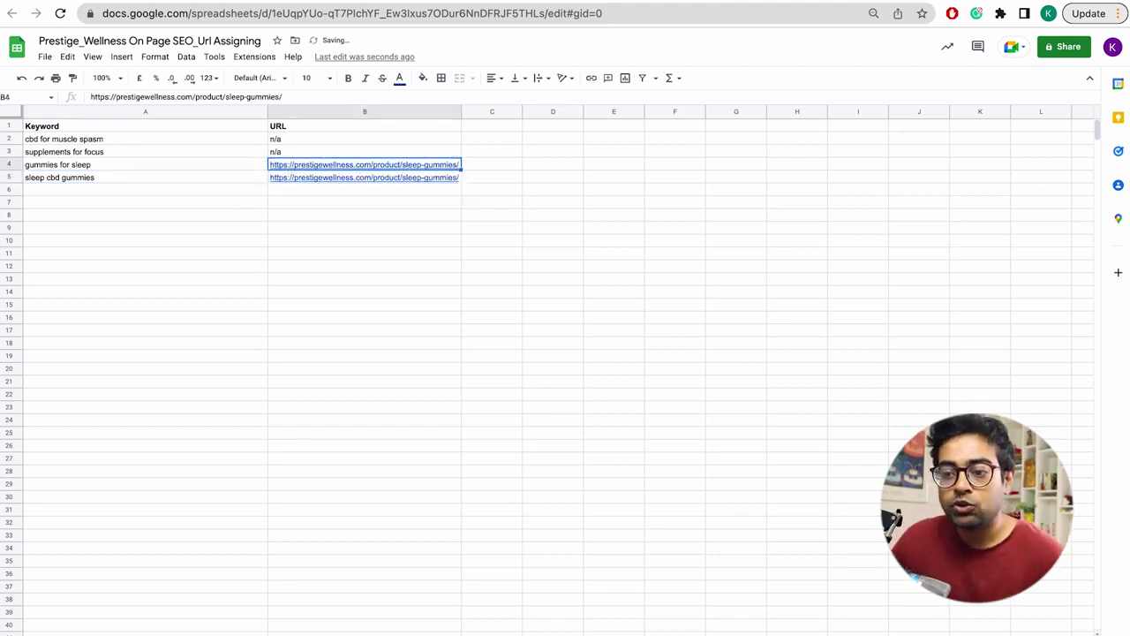
{"action": "key", "text": "Left"}
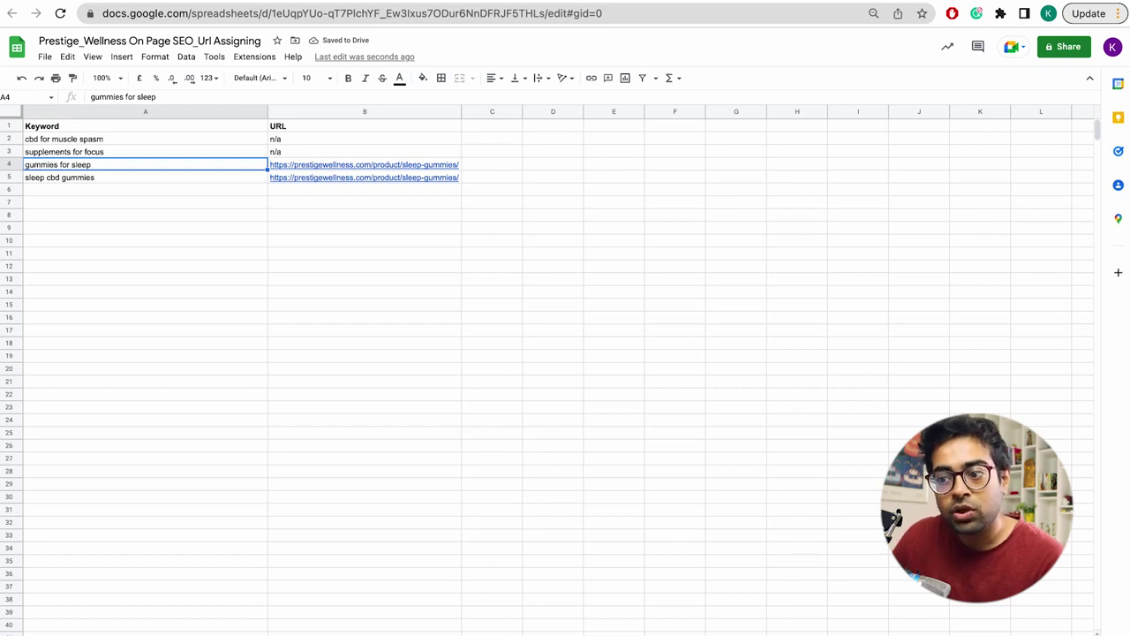
{"action": "key", "text": "Right"}
{"action": "key", "text": "Left"}
{"action": "key", "text": "Down"}
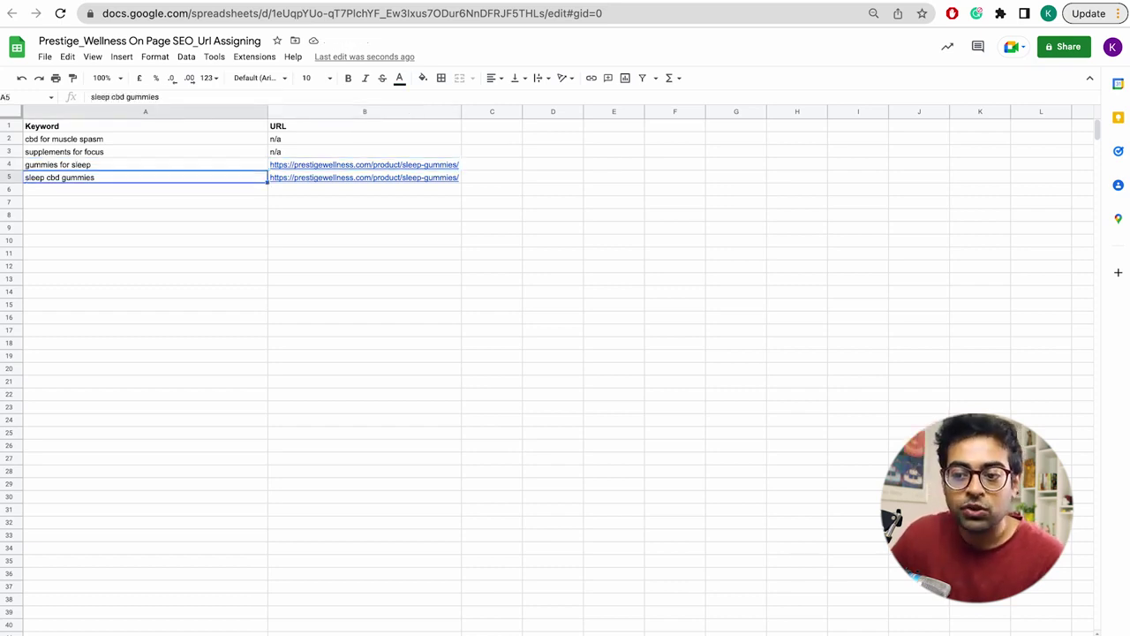
{"action": "key", "text": "Right"}
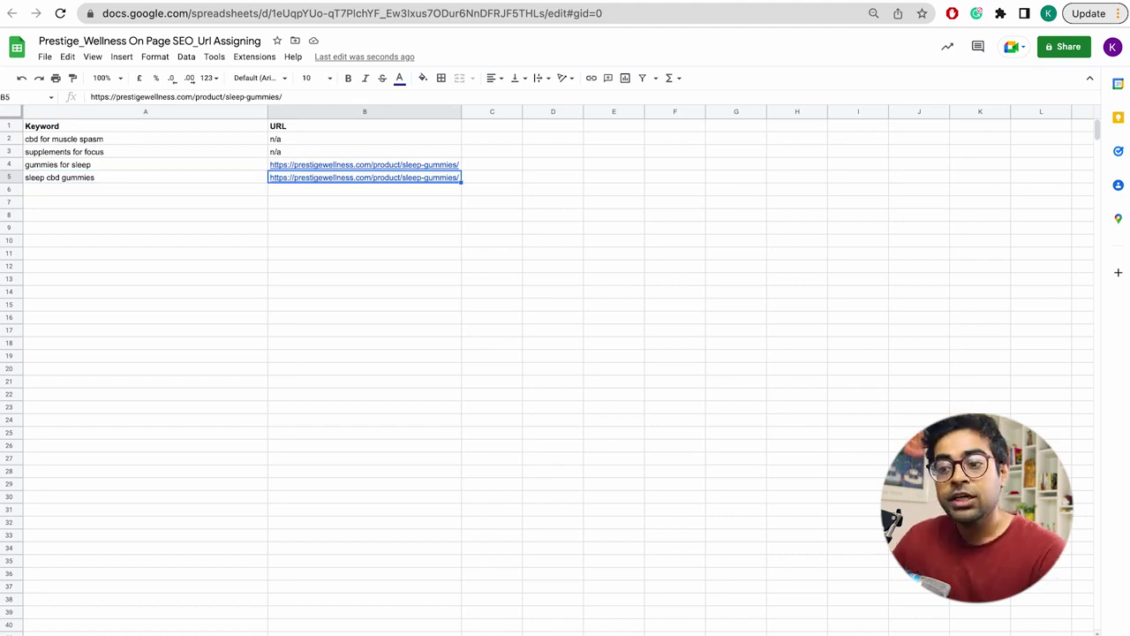
{"action": "key", "text": "Left"}
{"action": "key", "text": "Right"}
{"action": "key", "text": "Left"}
{"action": "key", "text": "Up"}
{"action": "key", "text": "Up"}
{"action": "key", "text": "Down"}
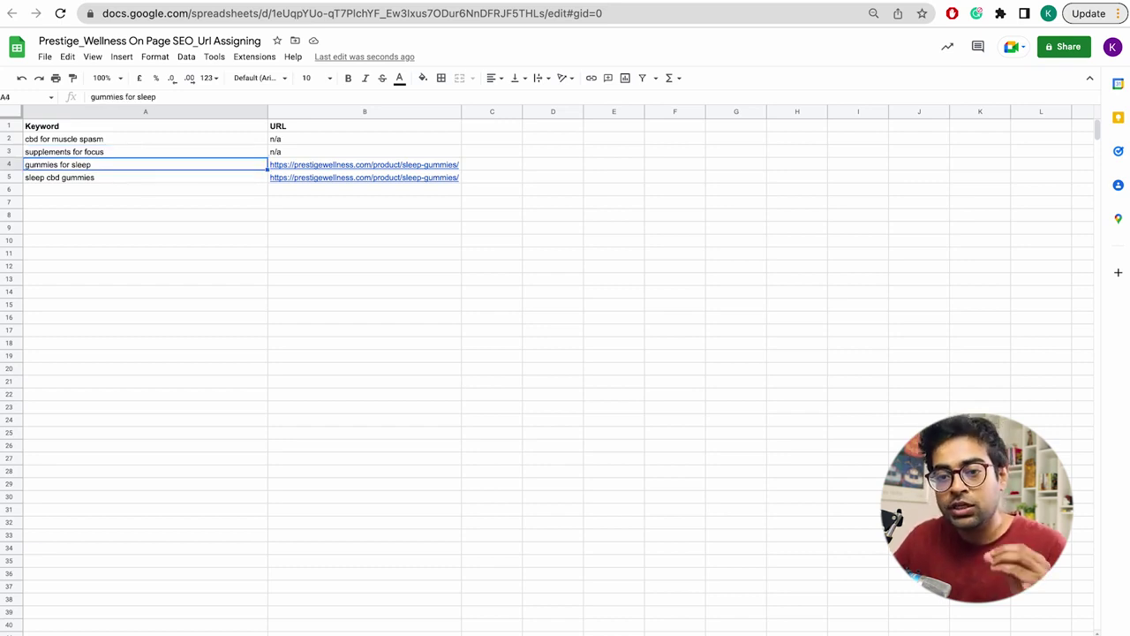
{"action": "key", "text": "Right"}
{"action": "key", "text": "Up"}
{"action": "key", "text": "Up"}
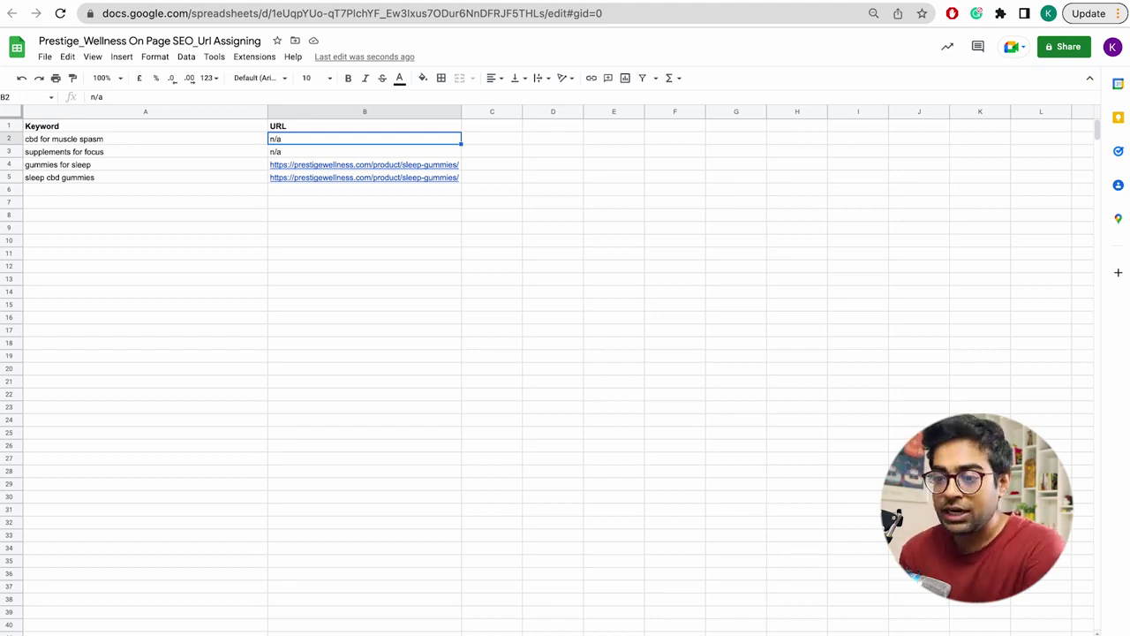
{"action": "key", "text": "Left"}
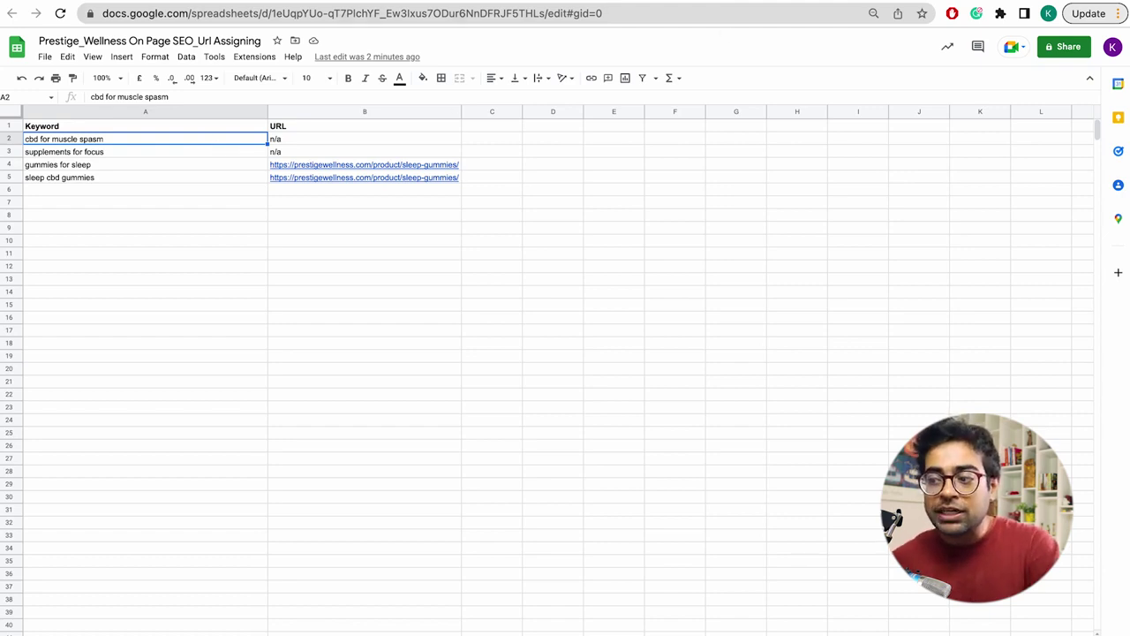
Step: Examine the Sleep Gummies product page on the Prestige Wellness site from its description down to the footer
{"action": "key", "text": "ctrl+Tab"}
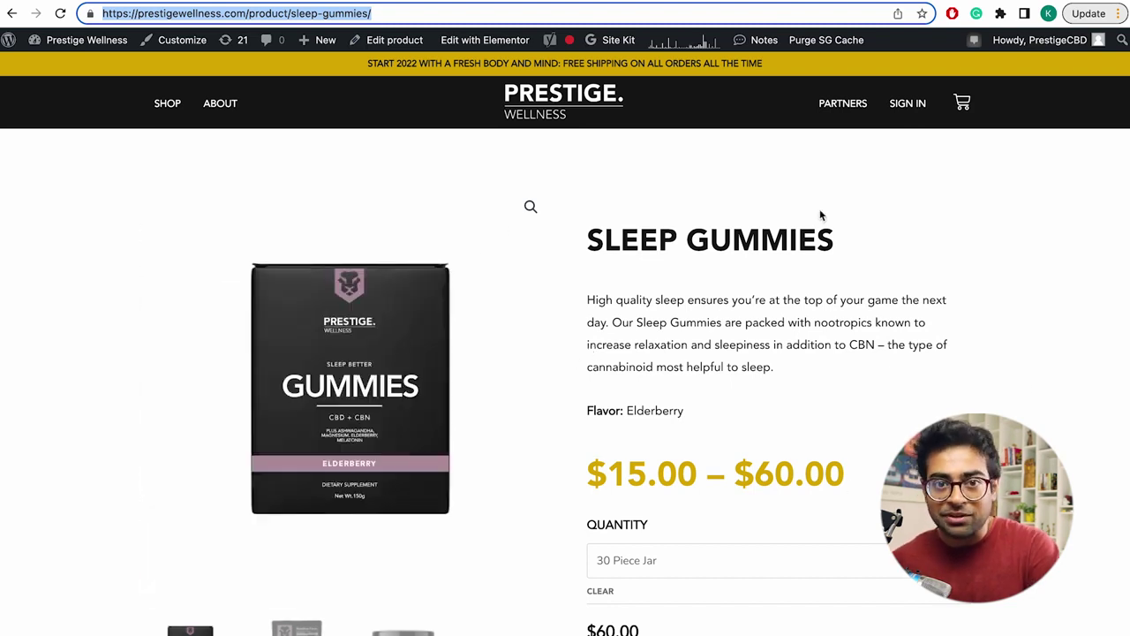
{"action": "mouse_move", "coordinate": [818, 26]}
{"action": "left_click", "coordinate": [770, 11]}
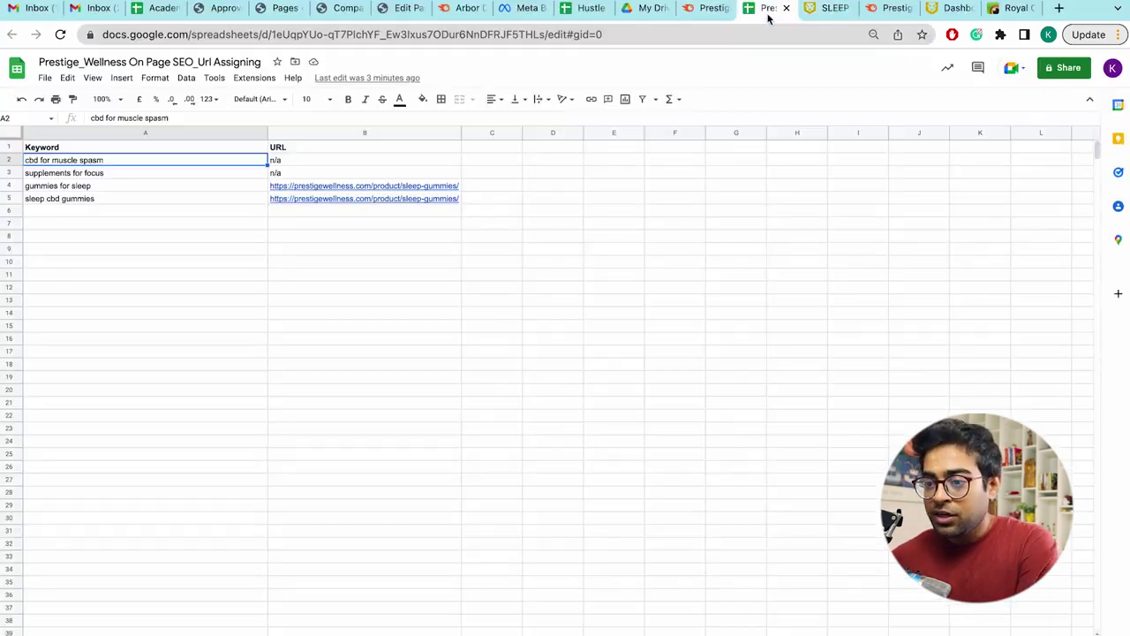
{"action": "left_click", "coordinate": [837, 16]}
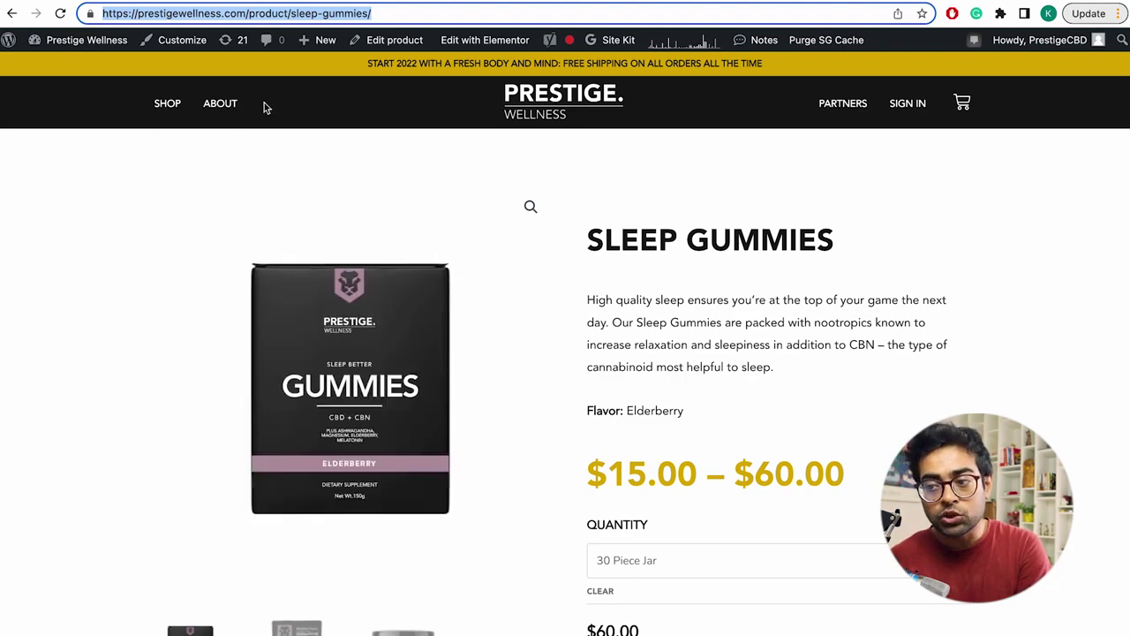
{"action": "scroll", "coordinate": [698, 176], "scroll_direction": "down", "scroll_amount": 15}
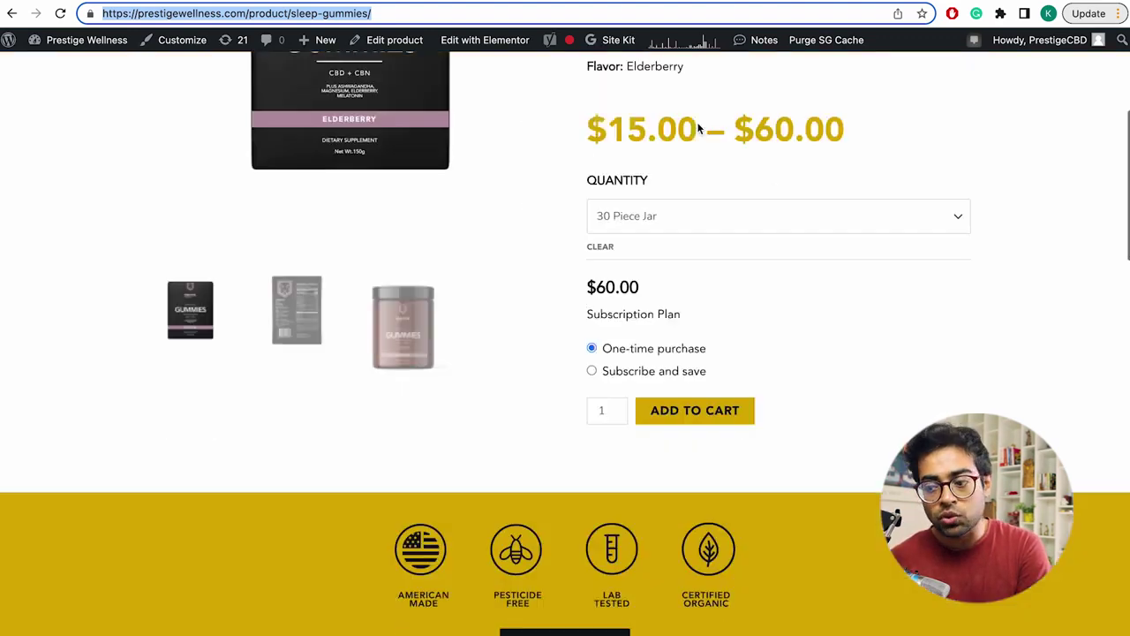
{"action": "scroll", "coordinate": [585, 503], "scroll_direction": "down", "scroll_amount": 7}
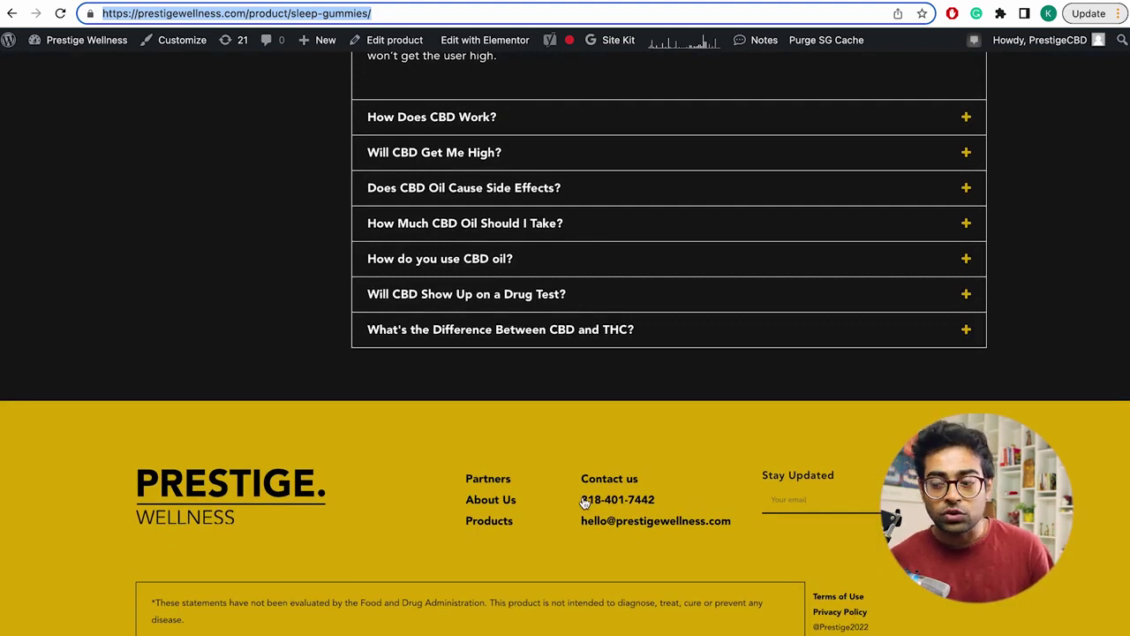
{"action": "key", "text": "Home"}
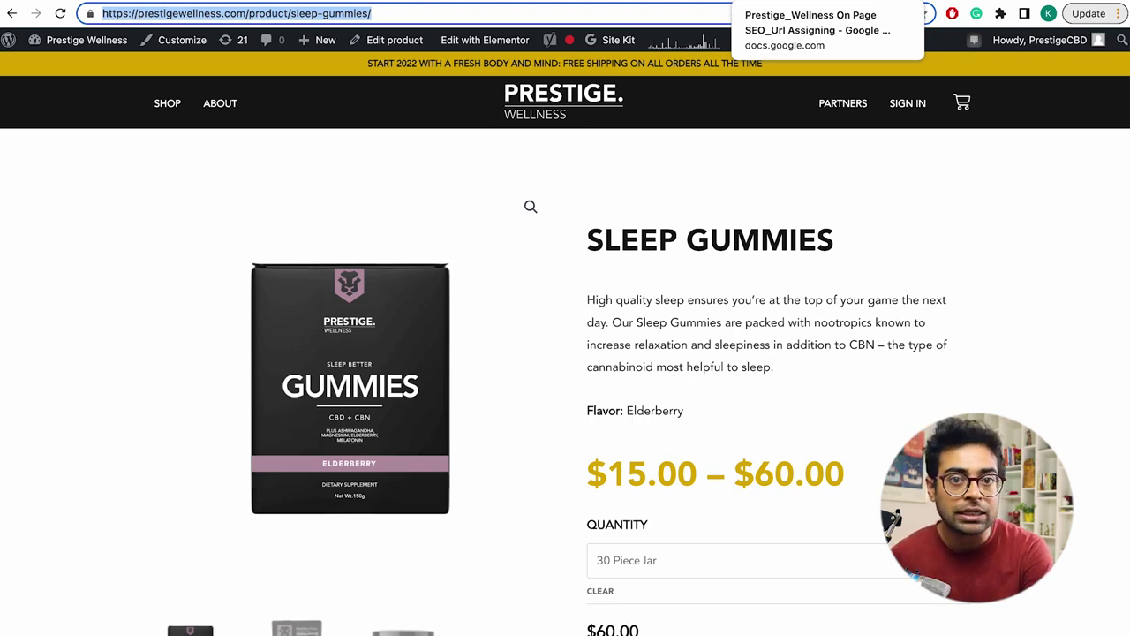
Step: Return to the spreadsheet and add a bold "Title" header in cell C1
{"action": "left_click", "coordinate": [795, 0]}
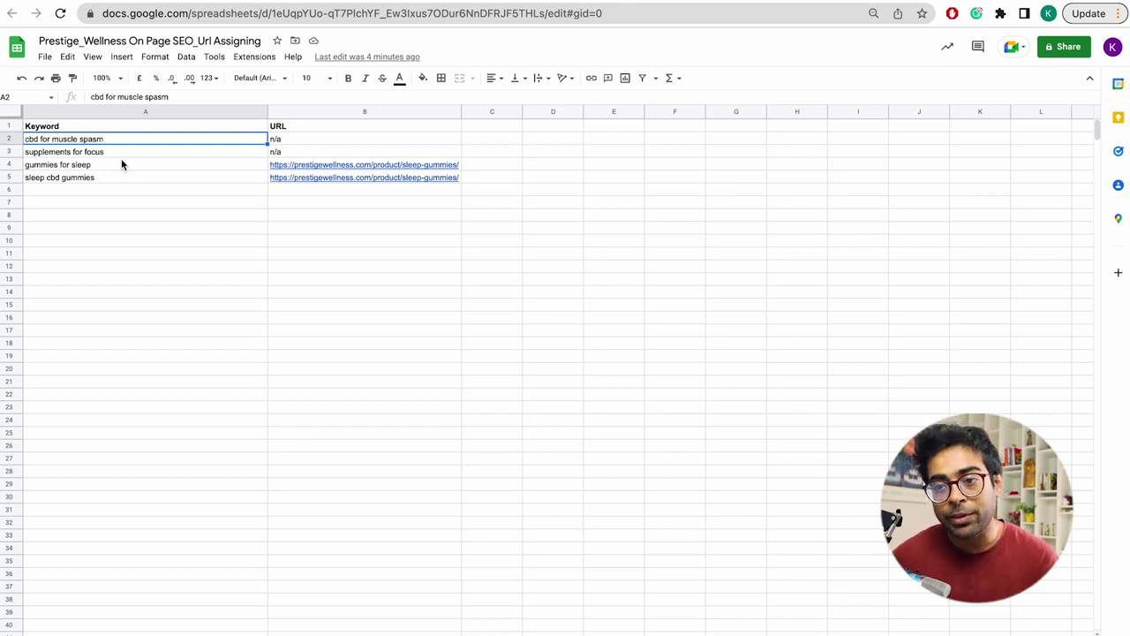
{"action": "key", "text": "Right"}
{"action": "key", "text": "Right"}
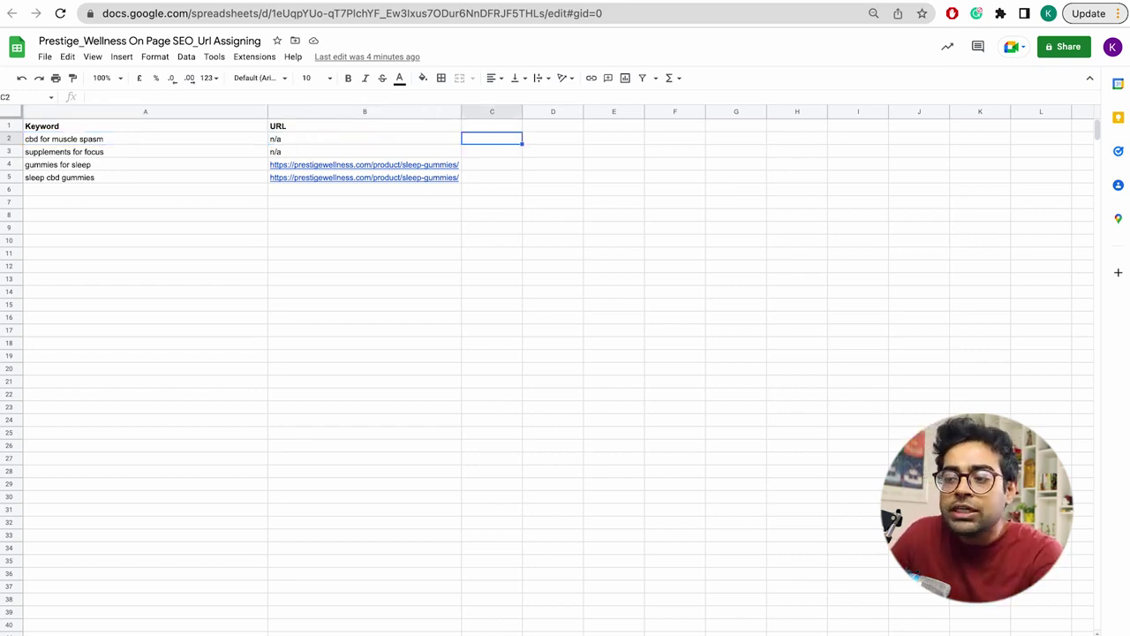
{"action": "key", "text": "Up"}
{"action": "type", "text": "Title"}
{"action": "key", "text": "Return"}
{"action": "left_click", "coordinate": [491, 126]}
{"action": "key", "text": "ctrl+b"}
{"action": "left_click", "coordinate": [492, 138]}
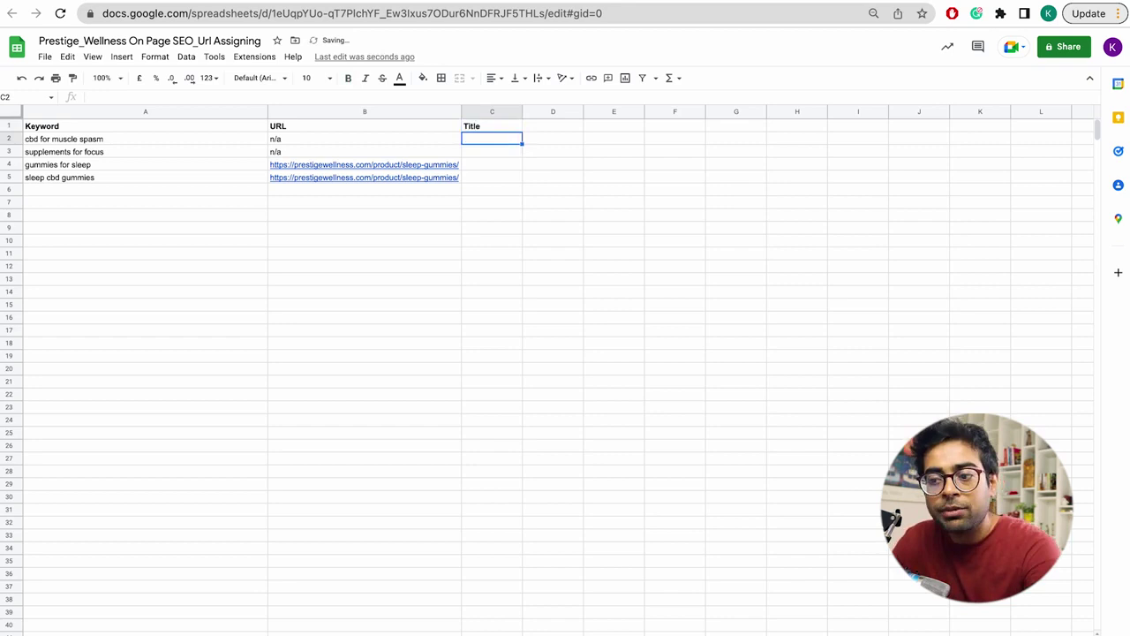
Step: Enter the title "Benefits of CBD Products for Your Muscle" in cell C2 for "cbd for muscle spasm" and fit column C's width to it
{"action": "left_click", "coordinate": [69, 141]}
{"action": "key", "text": "Right"}
{"action": "key", "text": "Right"}
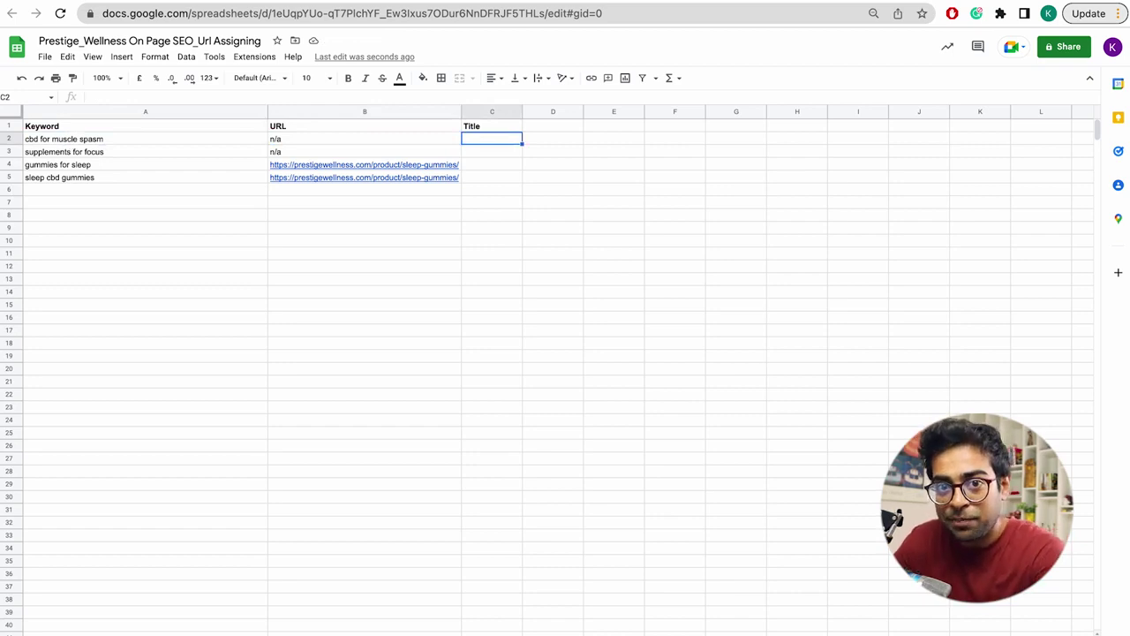
{"action": "left_click", "coordinate": [51, 143]}
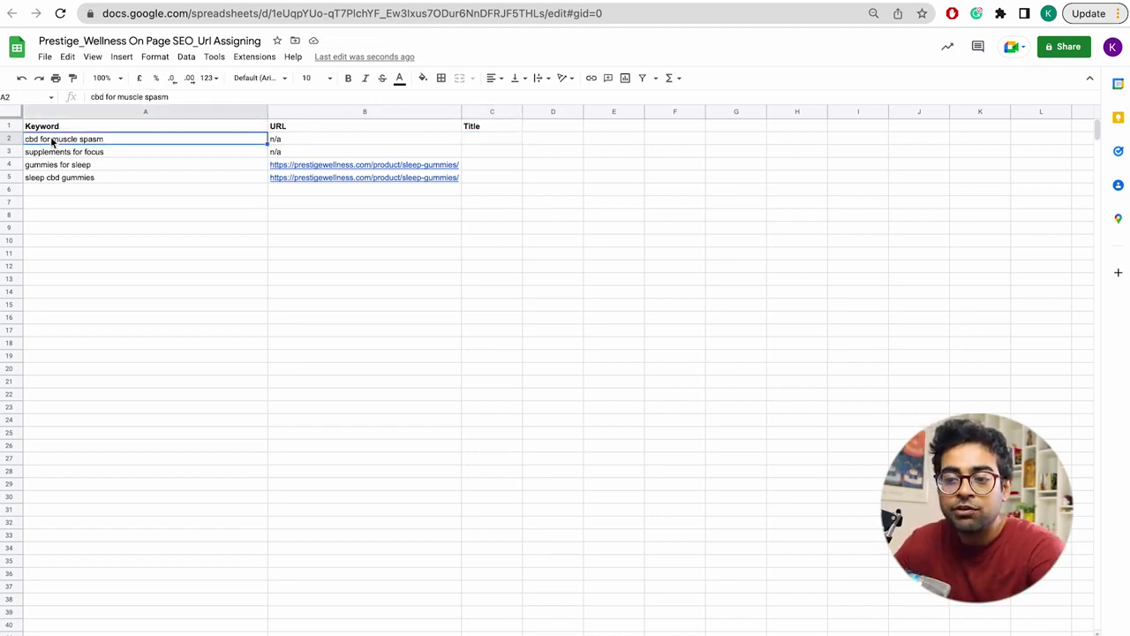
{"action": "left_click", "coordinate": [468, 139]}
{"action": "type", "text": "Benefits of CB"}
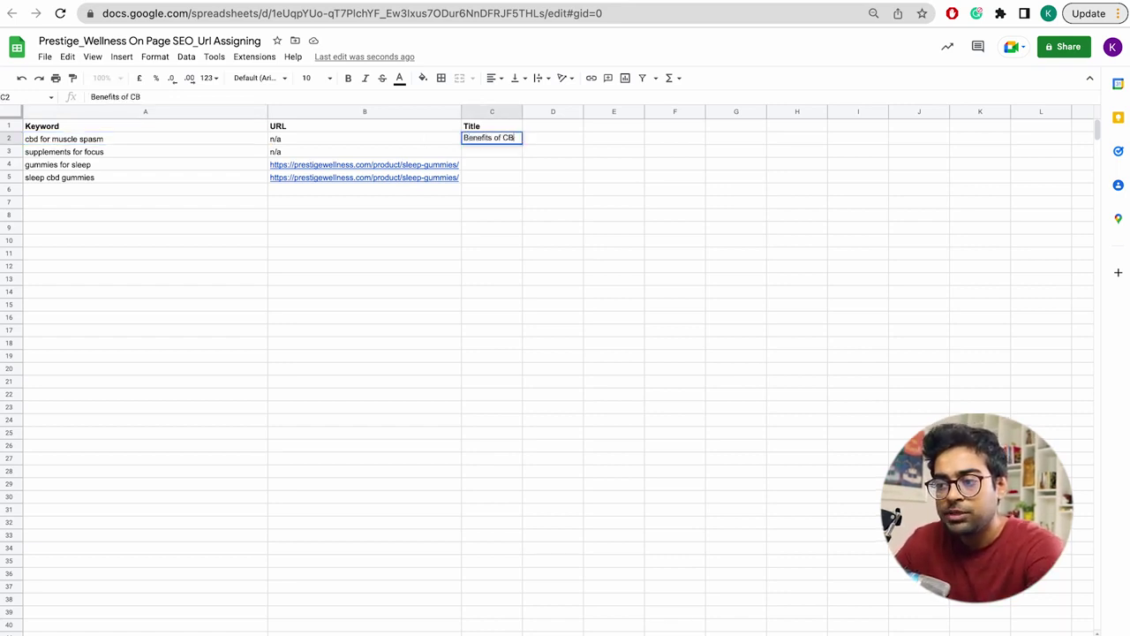
{"action": "type", "text": "D Products for Y"}
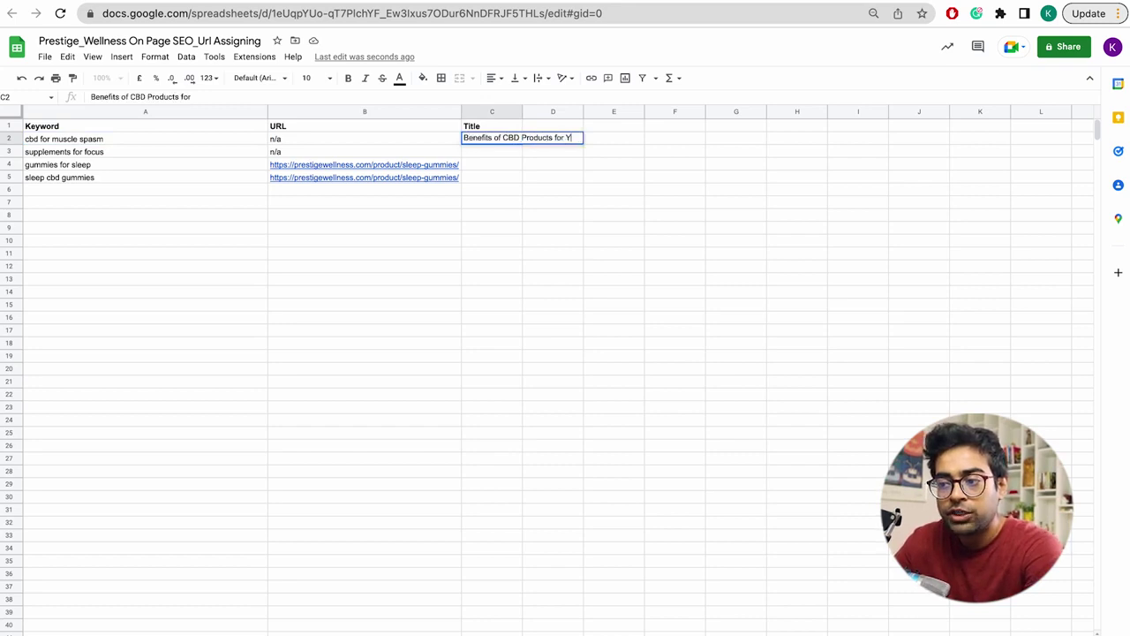
{"action": "type", "text": "our Muscle"}
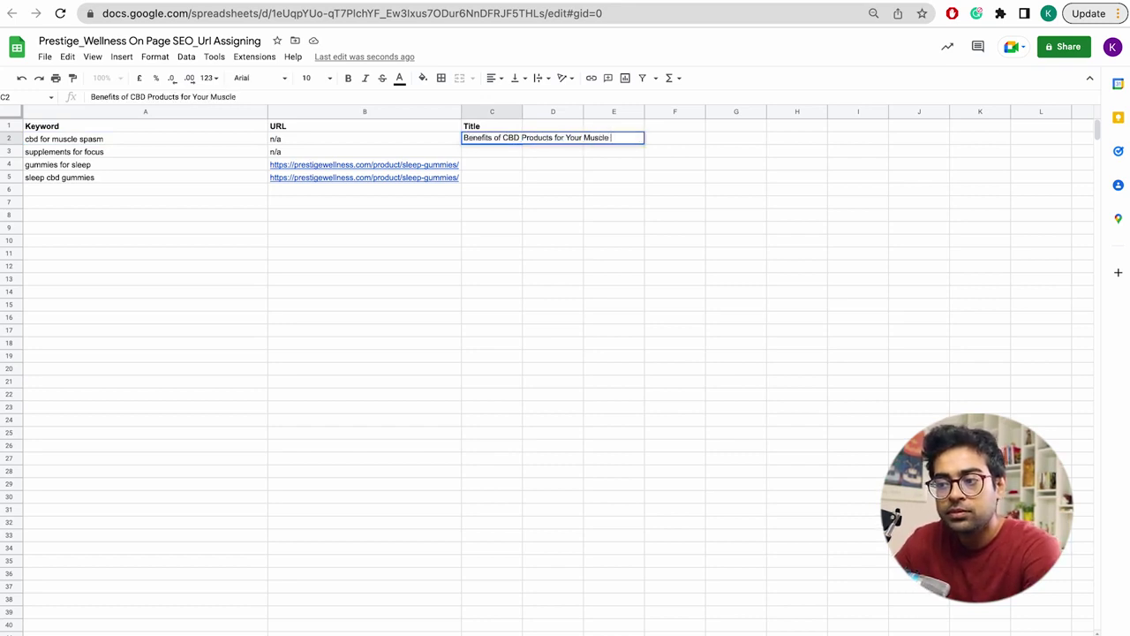
{"action": "key", "text": "Return"}
{"action": "double_click", "coordinate": [521, 112]}
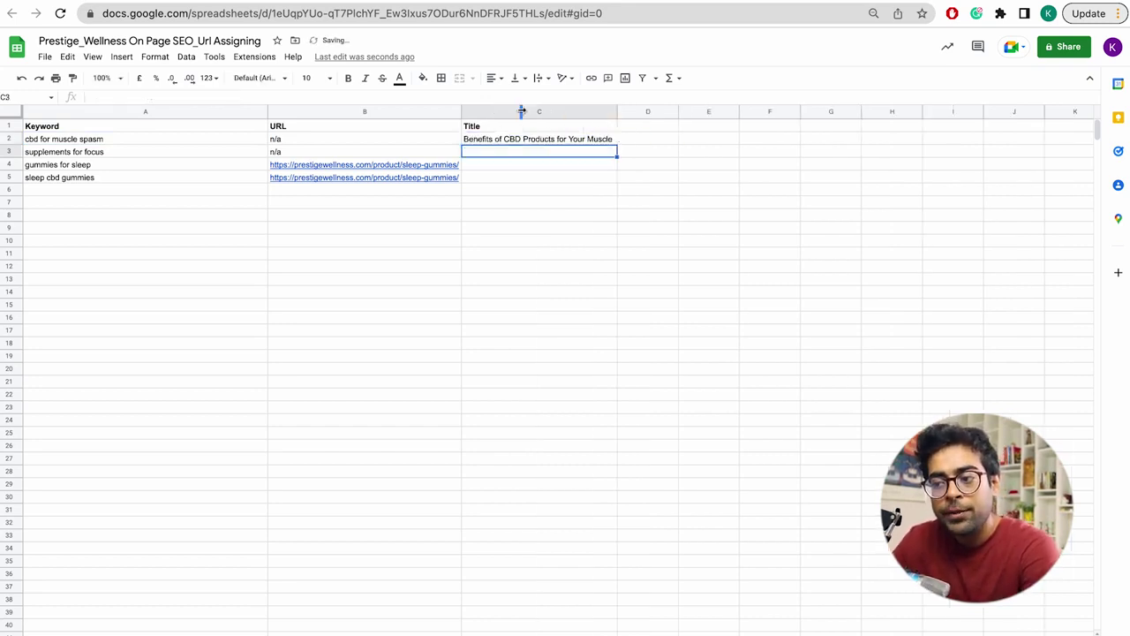
Step: Review the title in cell C2 against its keyword in A2
{"action": "left_click", "coordinate": [520, 142]}
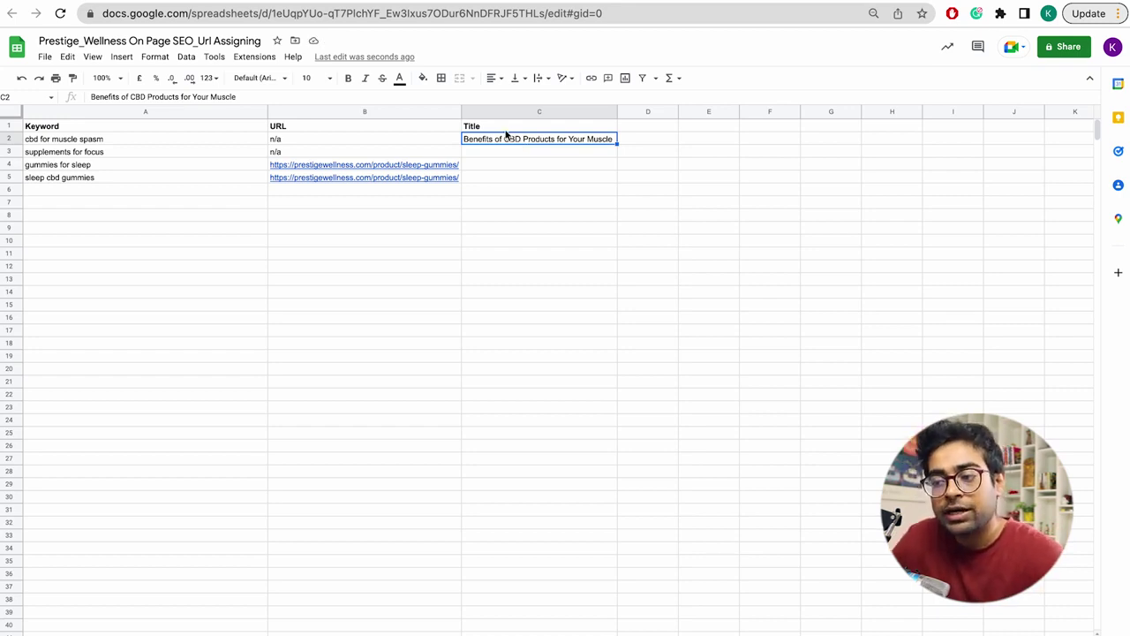
{"action": "triple_click", "coordinate": [516, 138]}
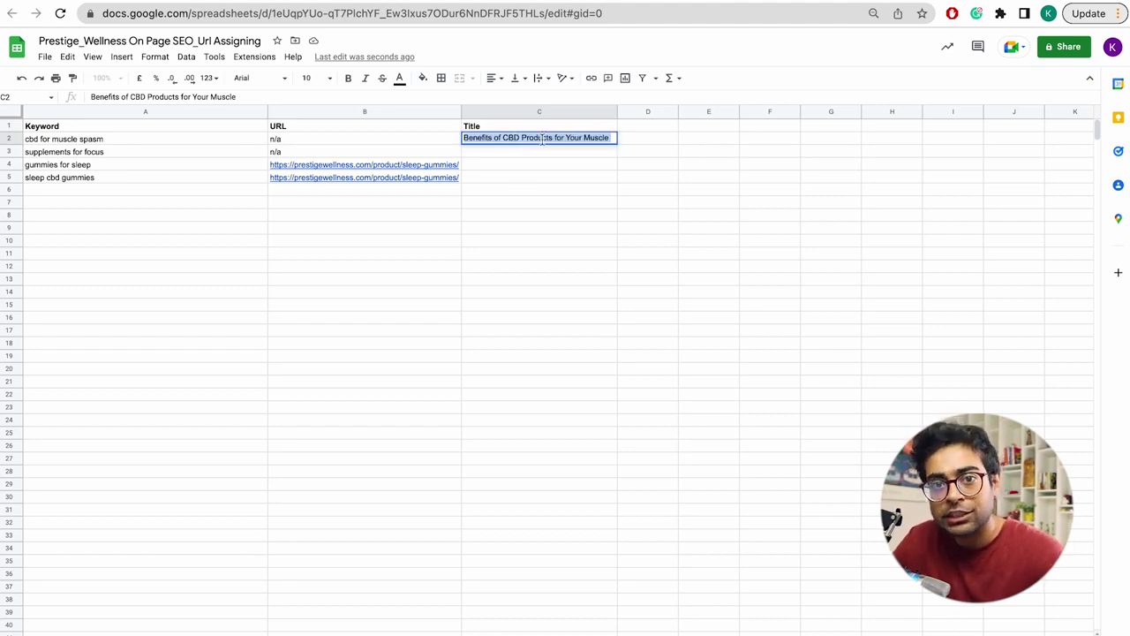
{"action": "left_click", "coordinate": [115, 141]}
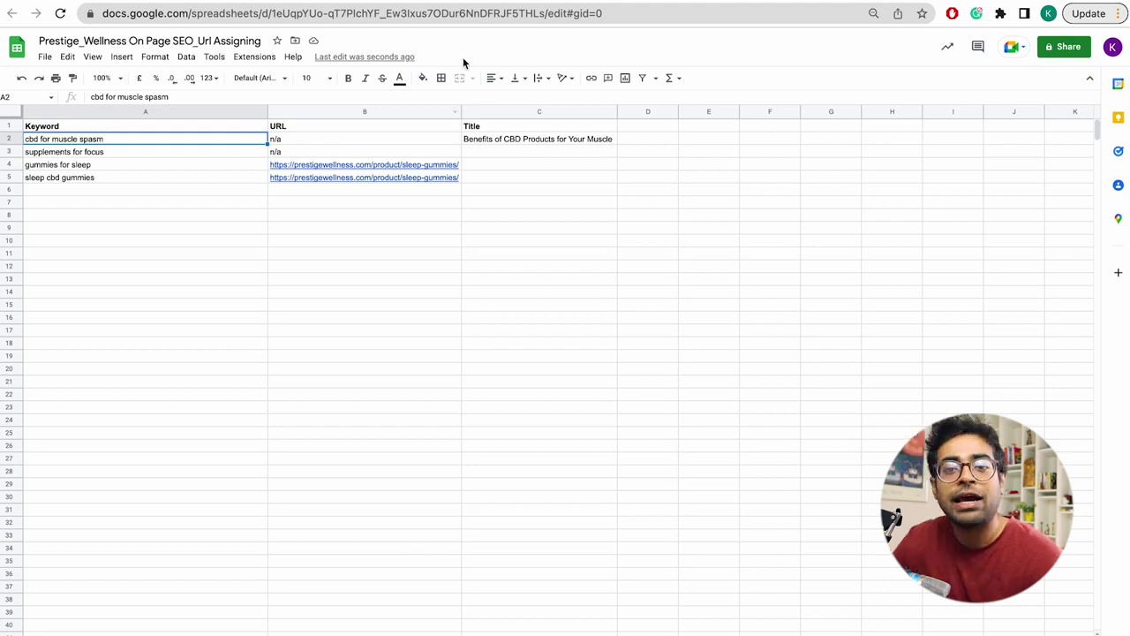
Step: Clear the two sleep gummies keywords and their URLs from rows 4 and 5
{"action": "left_click_drag", "start_coordinate": [8, 165], "coordinate": [7, 183]}
{"action": "key", "text": "Delete"}
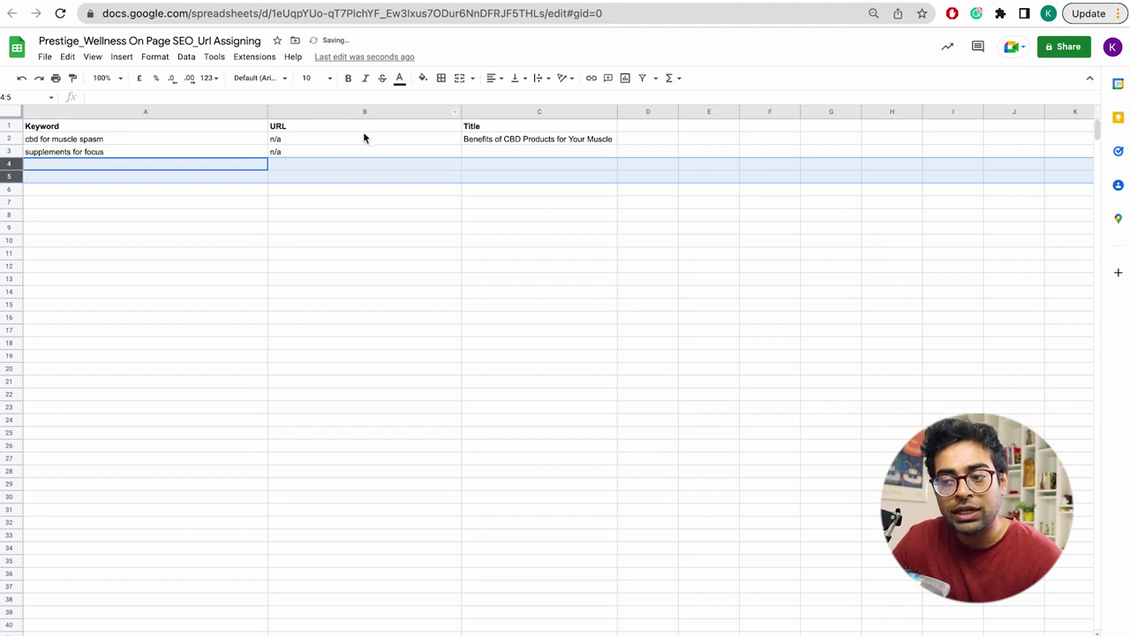
Step: Review the keyword, URL and title cells of the "cbd for muscle spasm" row
{"action": "left_click", "coordinate": [531, 139]}
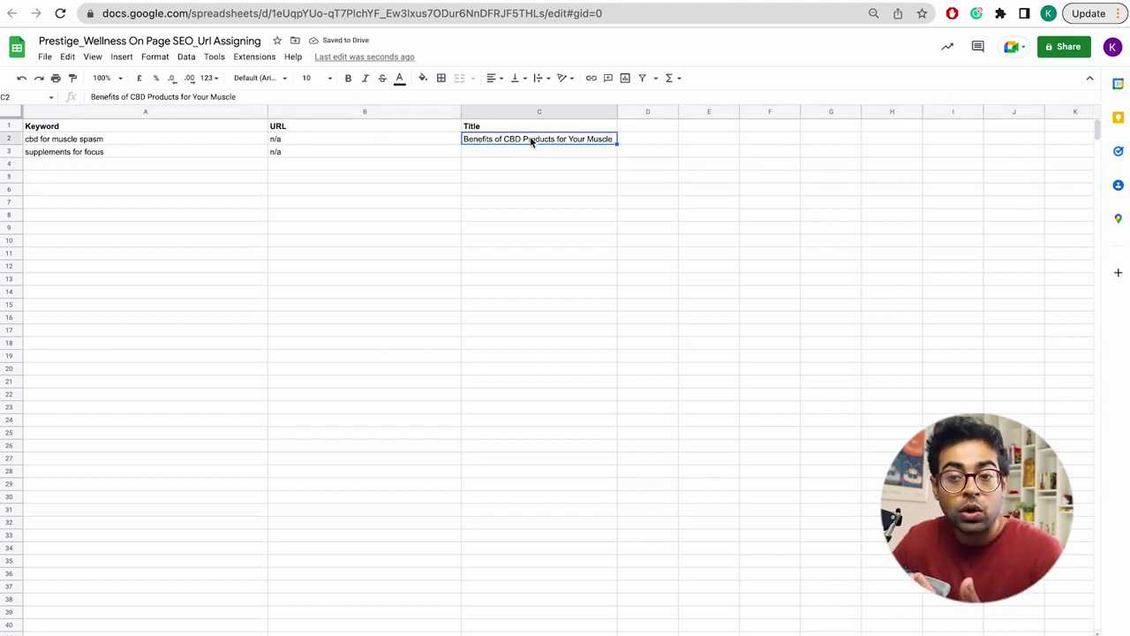
{"action": "left_click", "coordinate": [416, 142]}
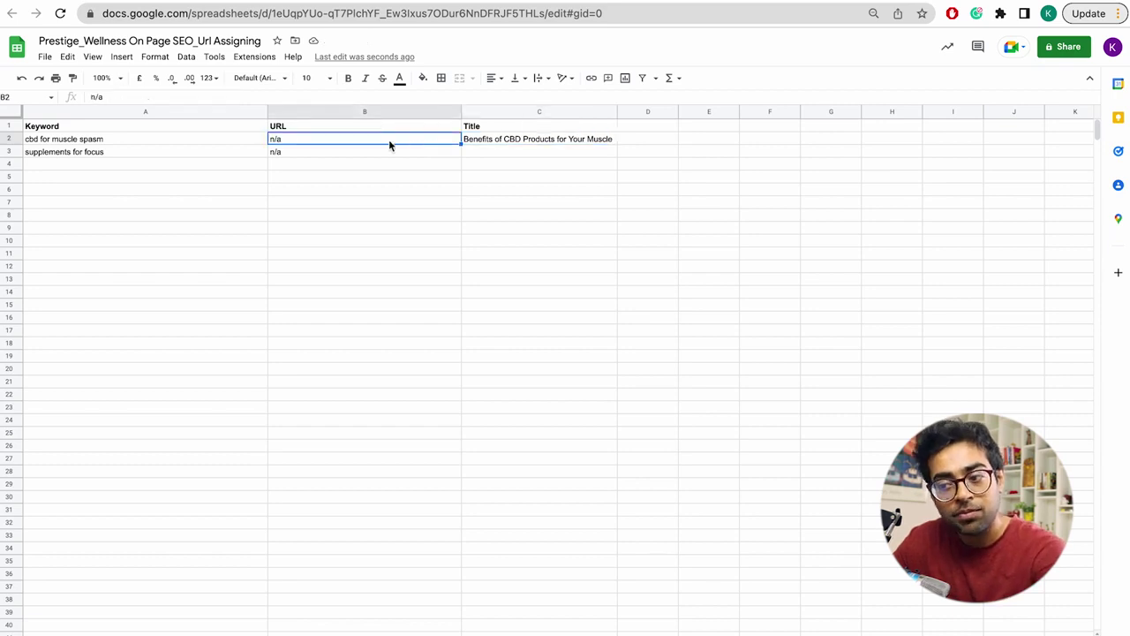
{"action": "left_click", "coordinate": [529, 143]}
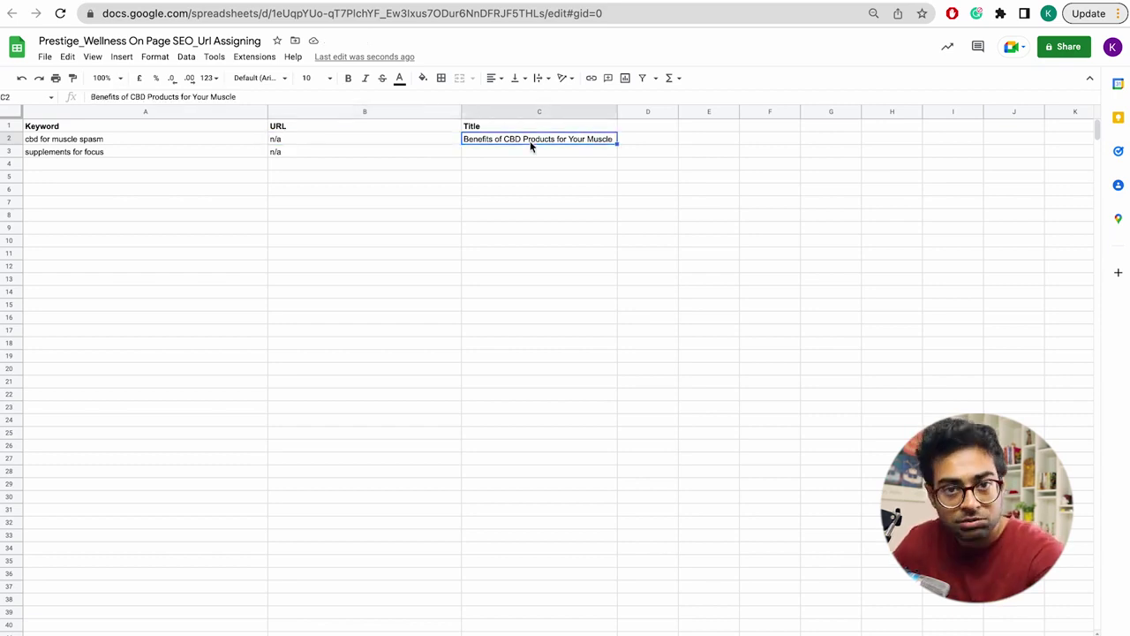
{"action": "left_click", "coordinate": [357, 144]}
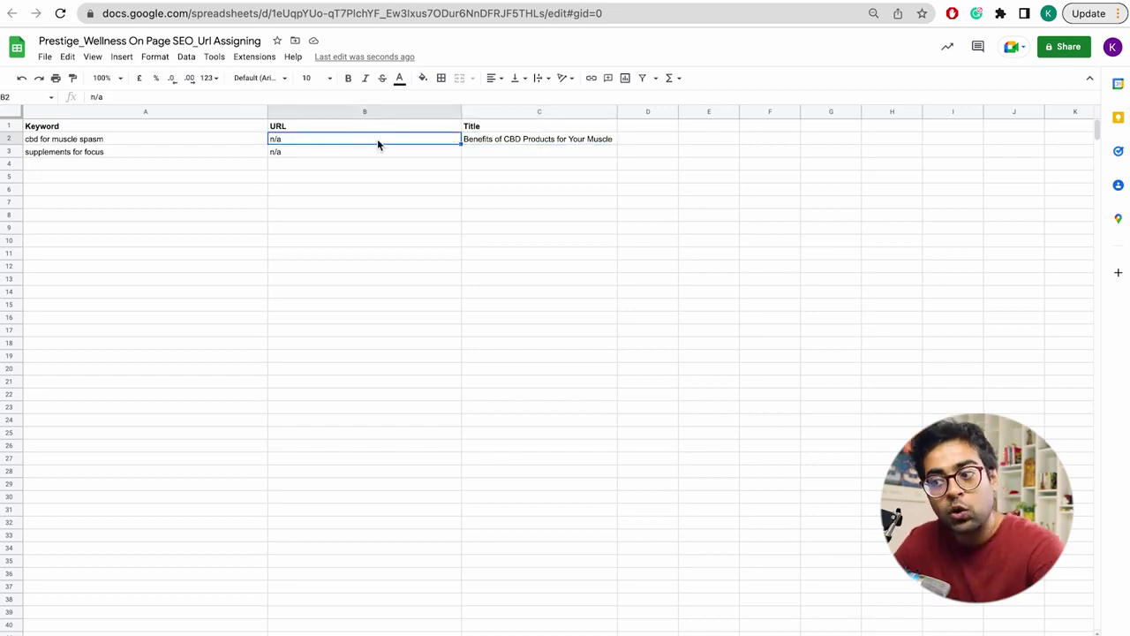
{"action": "left_click", "coordinate": [88, 144]}
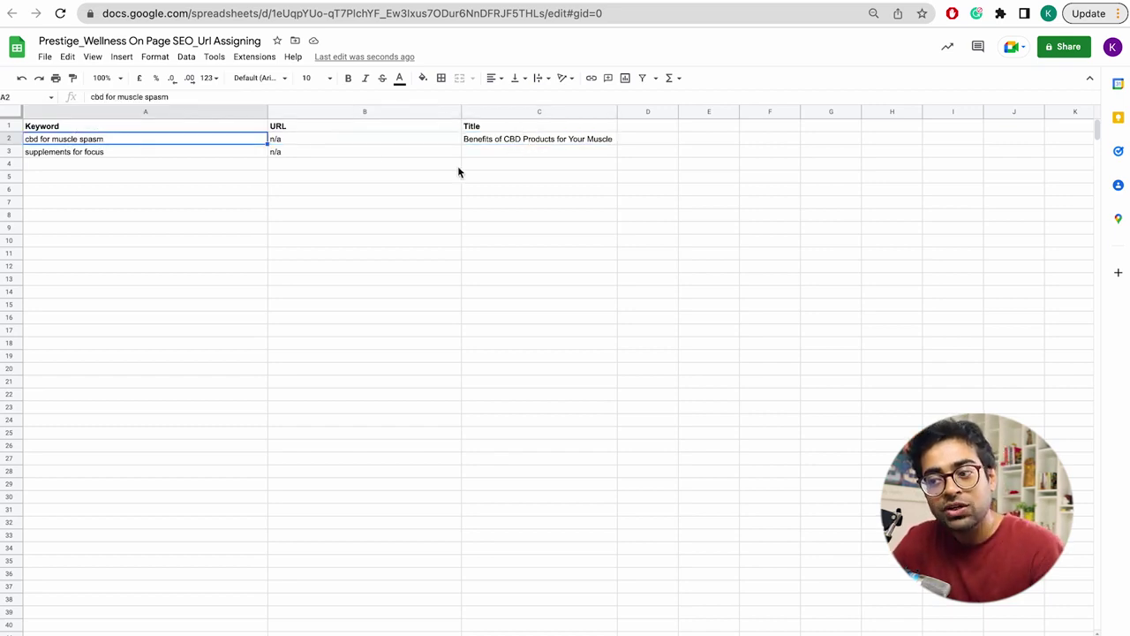
{"action": "left_click", "coordinate": [522, 141]}
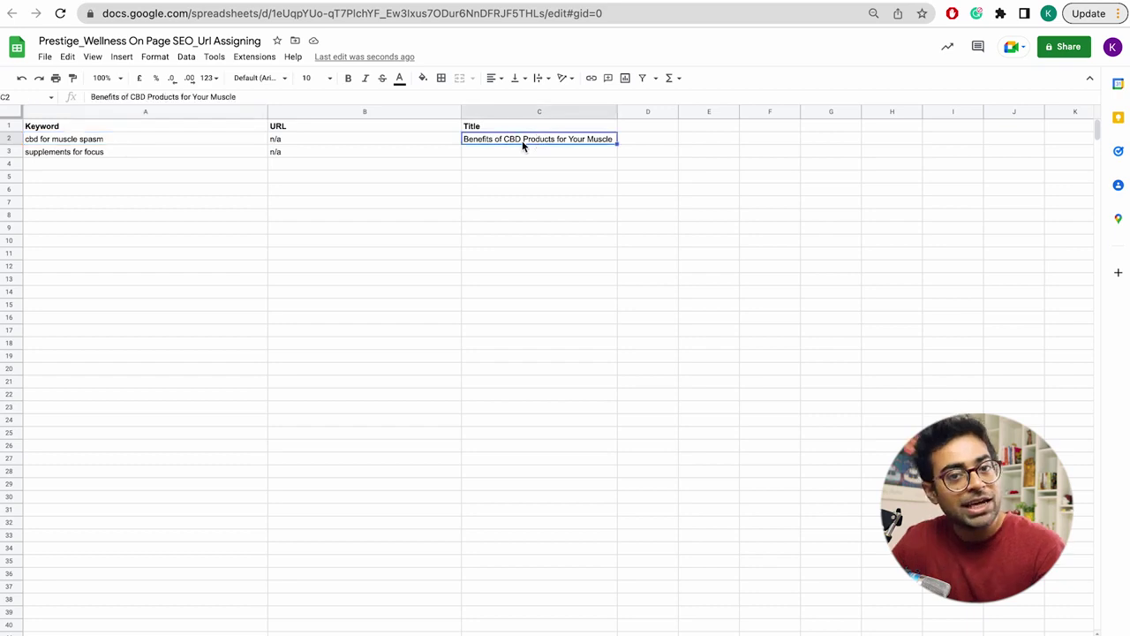
Step: Replace the "n/a" URL in cell B2 with "prestigewellness.com/cbd-for-muscle-spasm" for the keyword "cbd for muscle spasm"
{"action": "left_click", "coordinate": [389, 143]}
{"action": "type", "text": "prestigew"}
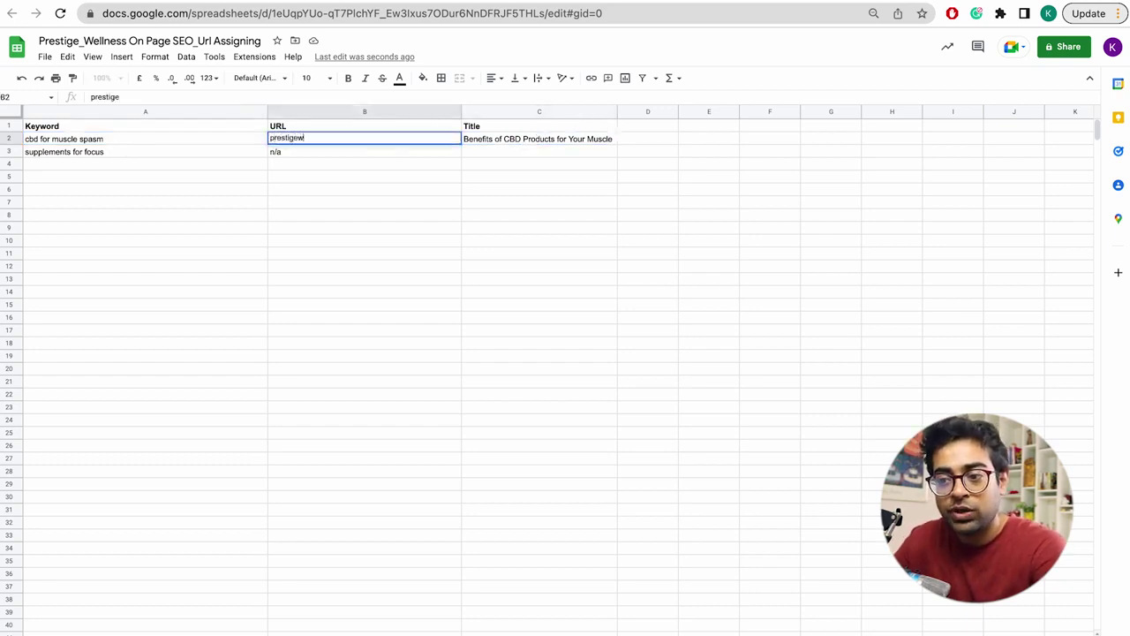
{"action": "type", "text": "ellness.com/"}
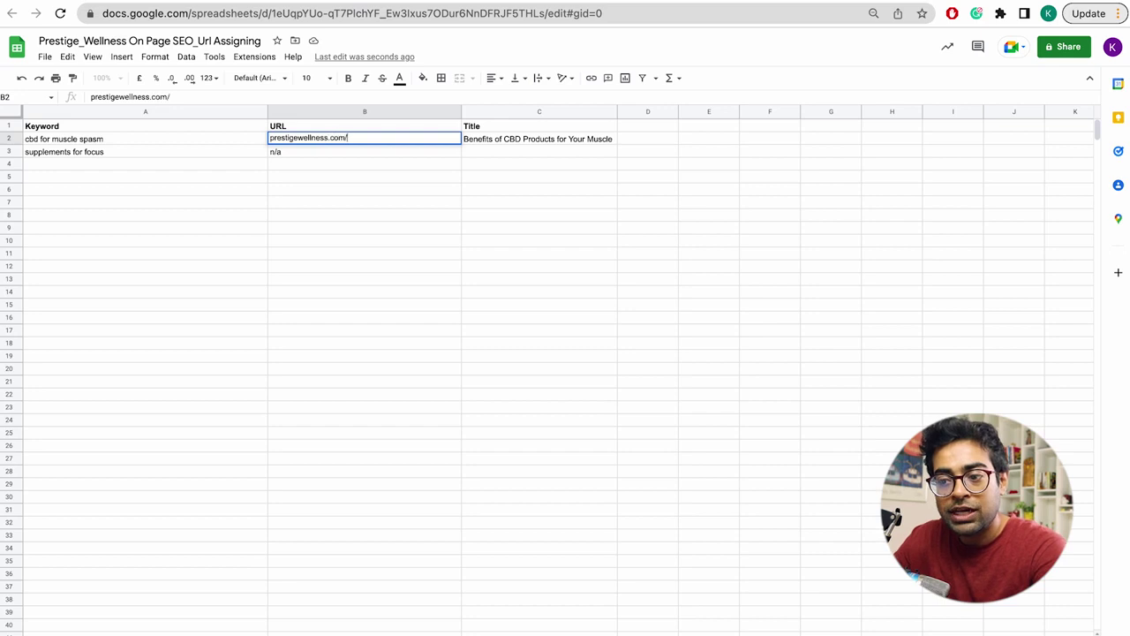
{"action": "type", "text": "cbd-for-"}
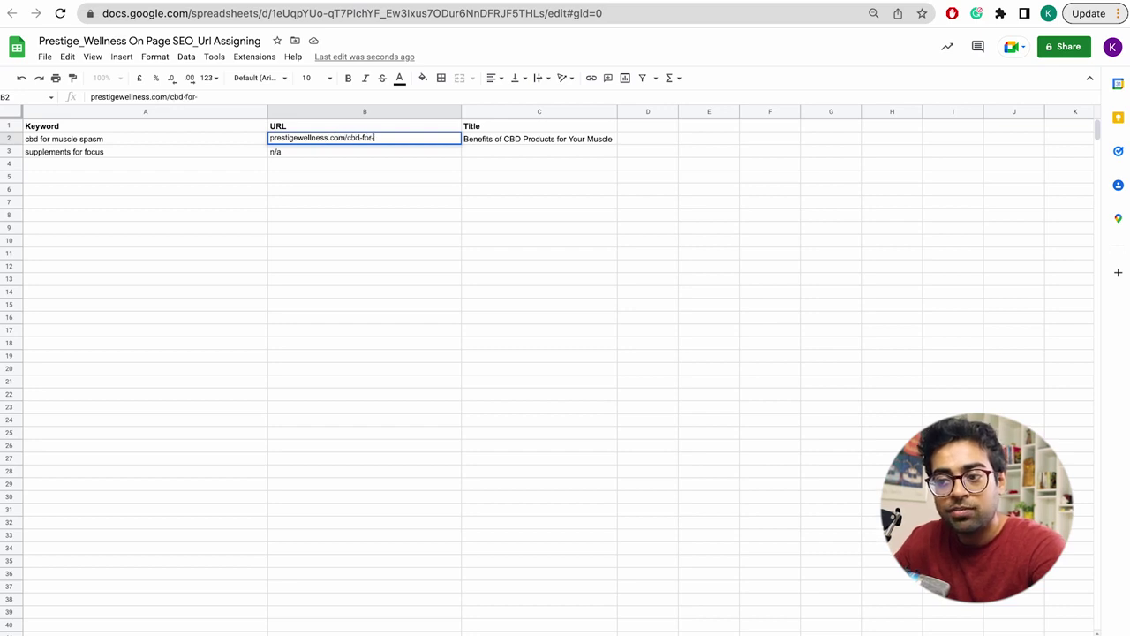
{"action": "type", "text": "muscle-spasm"}
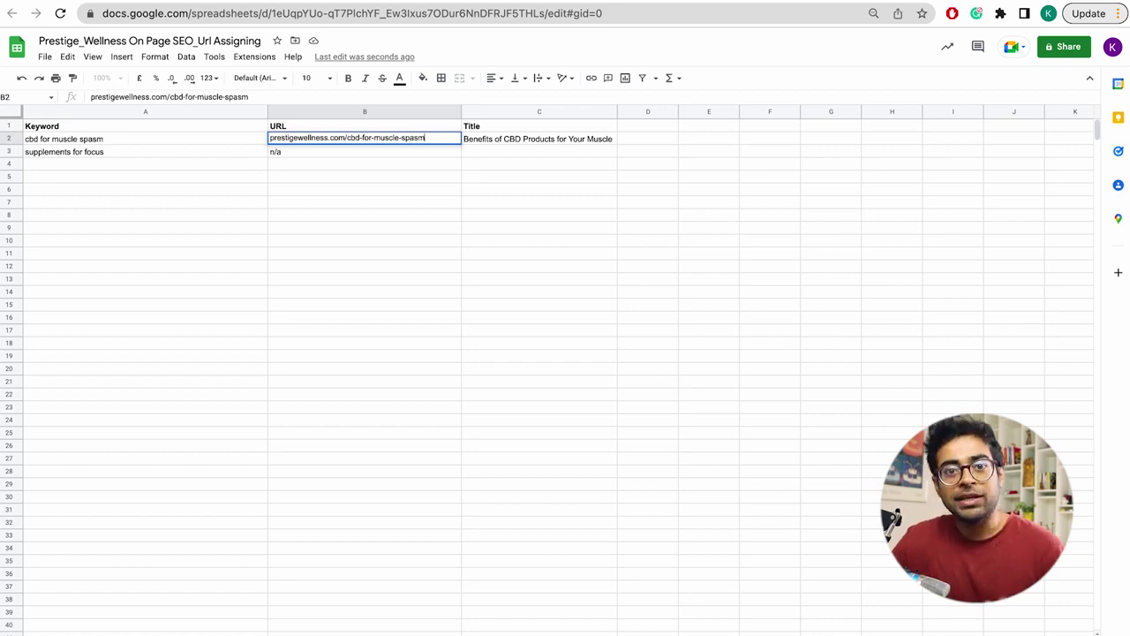
{"action": "key", "text": "Return"}
Step: Clear the URL in cell B2 and the title in cell C2 for "cbd for muscle spasm"
{"action": "left_click", "coordinate": [539, 139]}
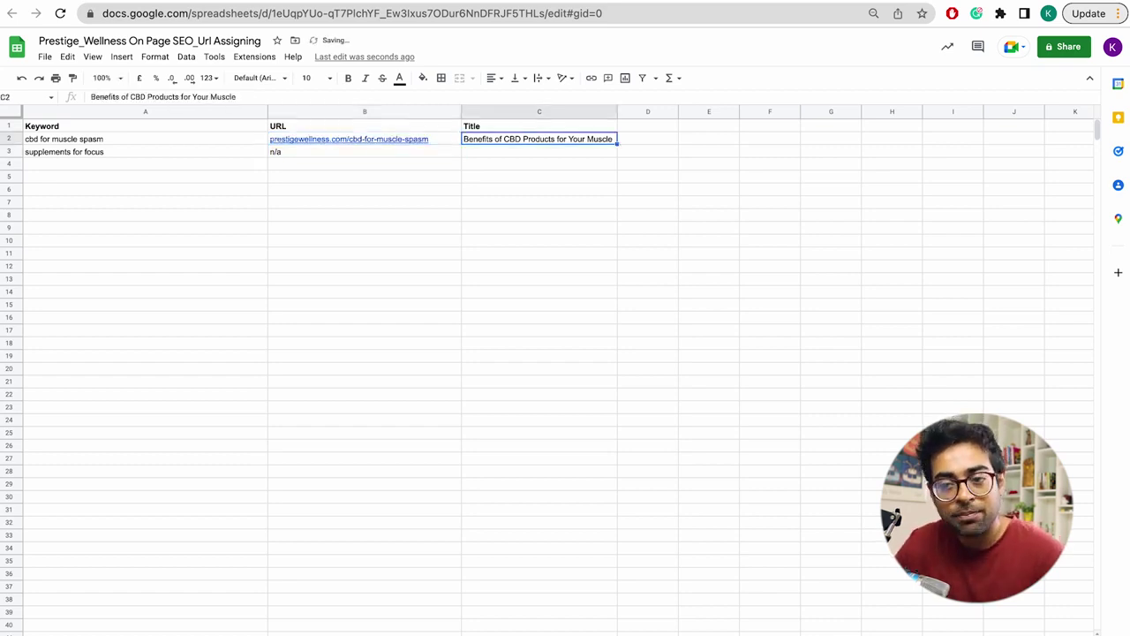
{"action": "left_click", "coordinate": [364, 139]}
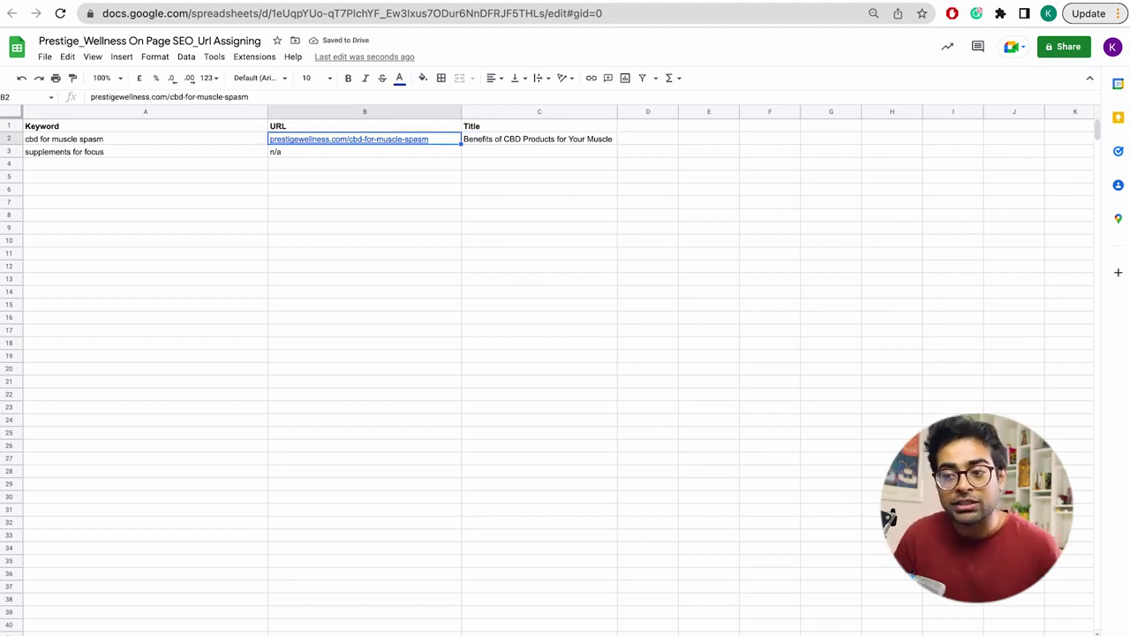
{"action": "left_click", "coordinate": [146, 138]}
{"action": "key", "text": "Right"}
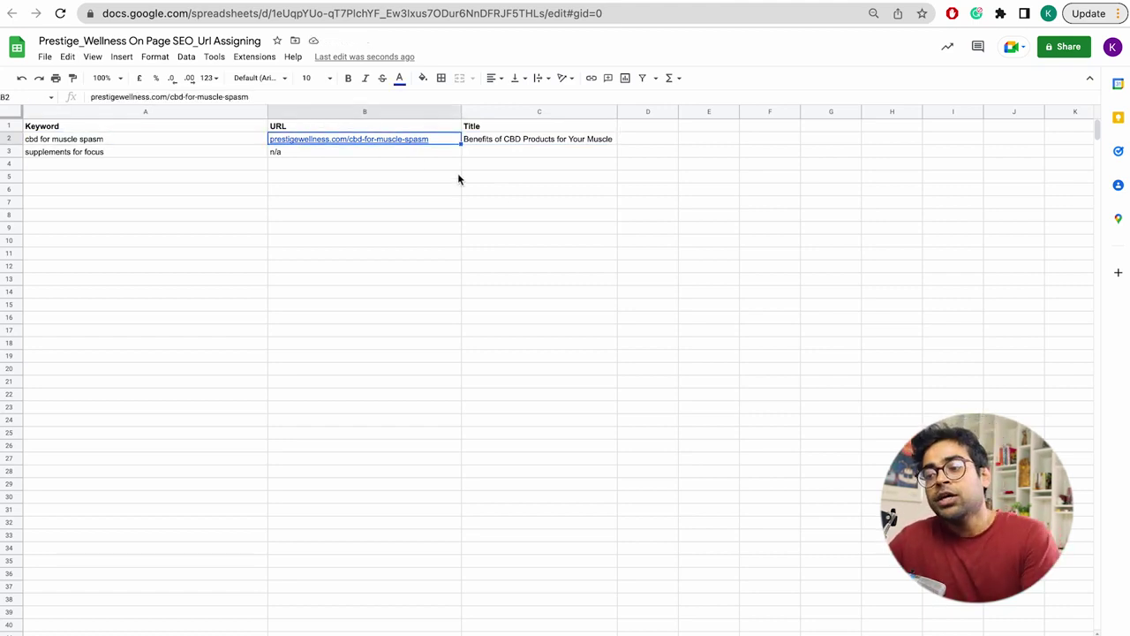
{"action": "key", "text": "Delete"}
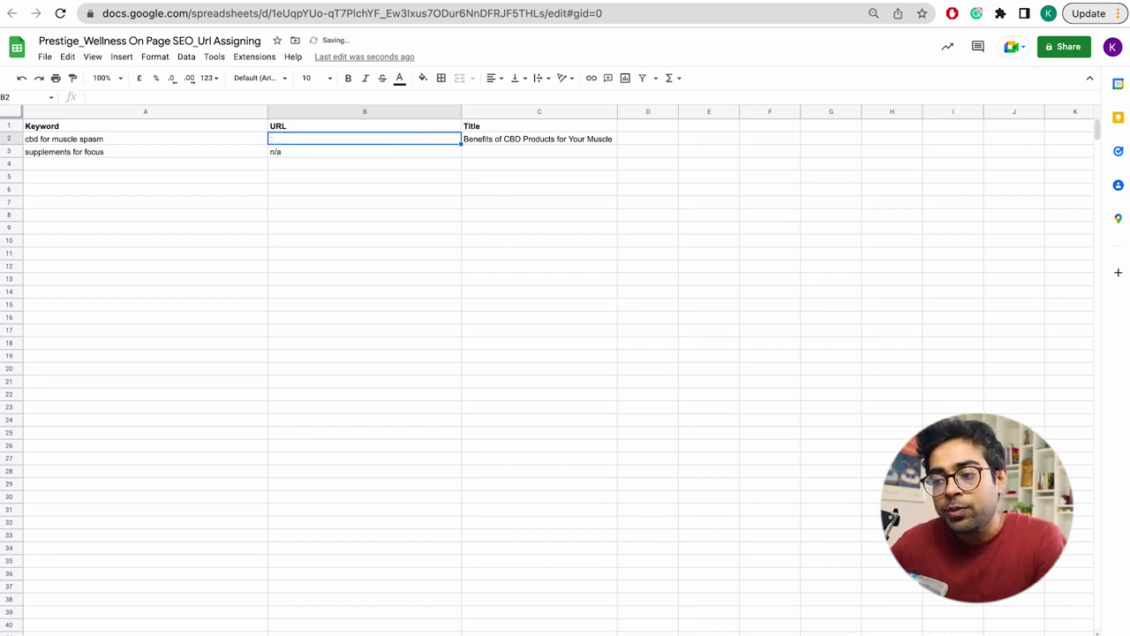
{"action": "key", "text": "Right"}
{"action": "key", "text": "Delete"}
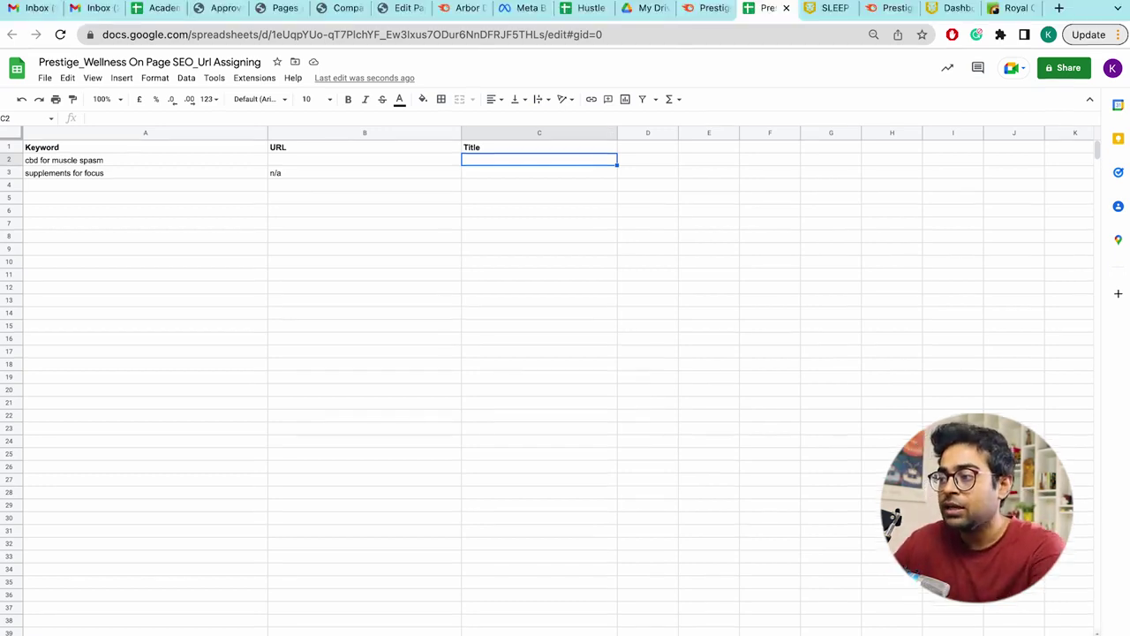
Step: Open the MMK Electricians Dublin website, mmkelectricians.ie, in a new browser tab and dismiss its chat pop-up
{"action": "left_click", "coordinate": [1058, 8]}
{"action": "type", "text": "mmk ele"}
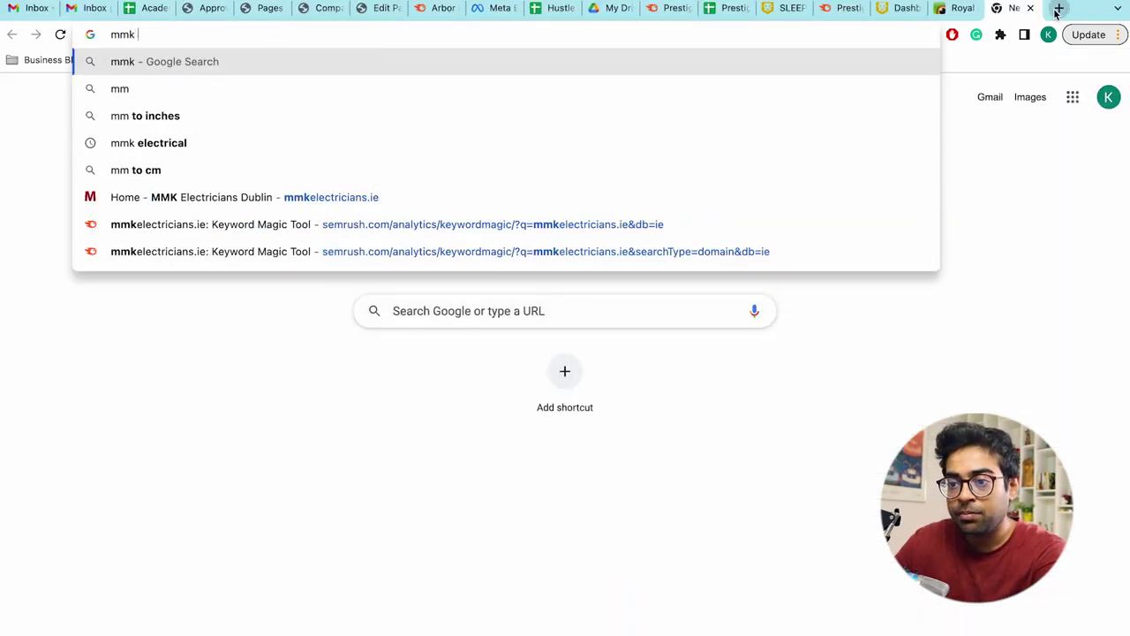
{"action": "key", "text": "Down"}
{"action": "key", "text": "Down"}
{"action": "key", "text": "Down"}
{"action": "key", "text": "Down"}
{"action": "key", "text": "Down"}
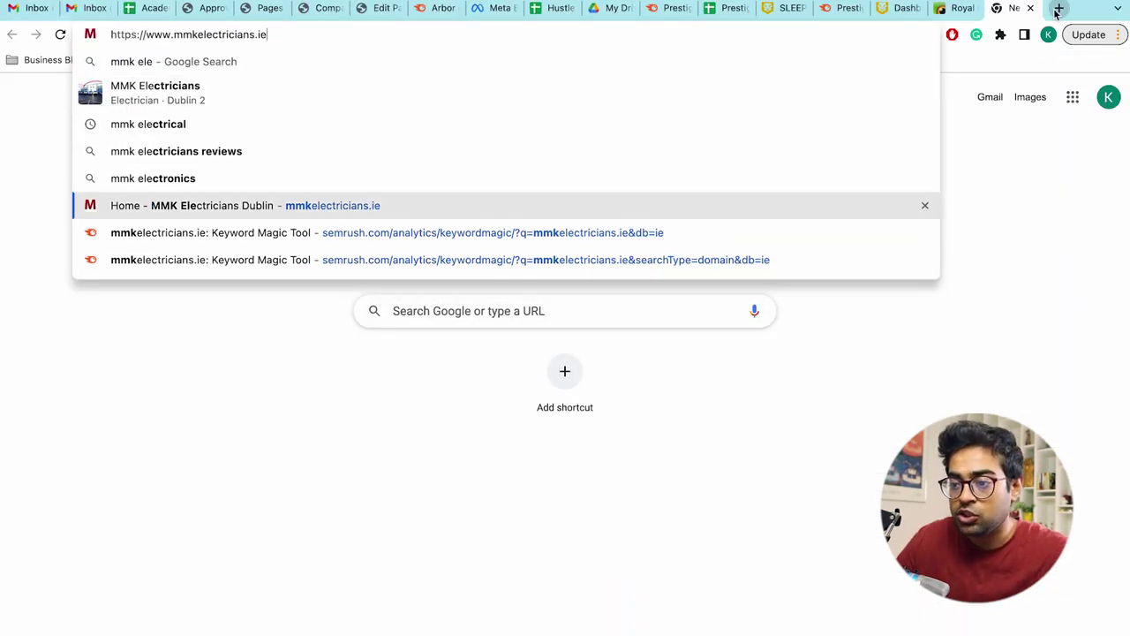
{"action": "key", "text": "Return"}
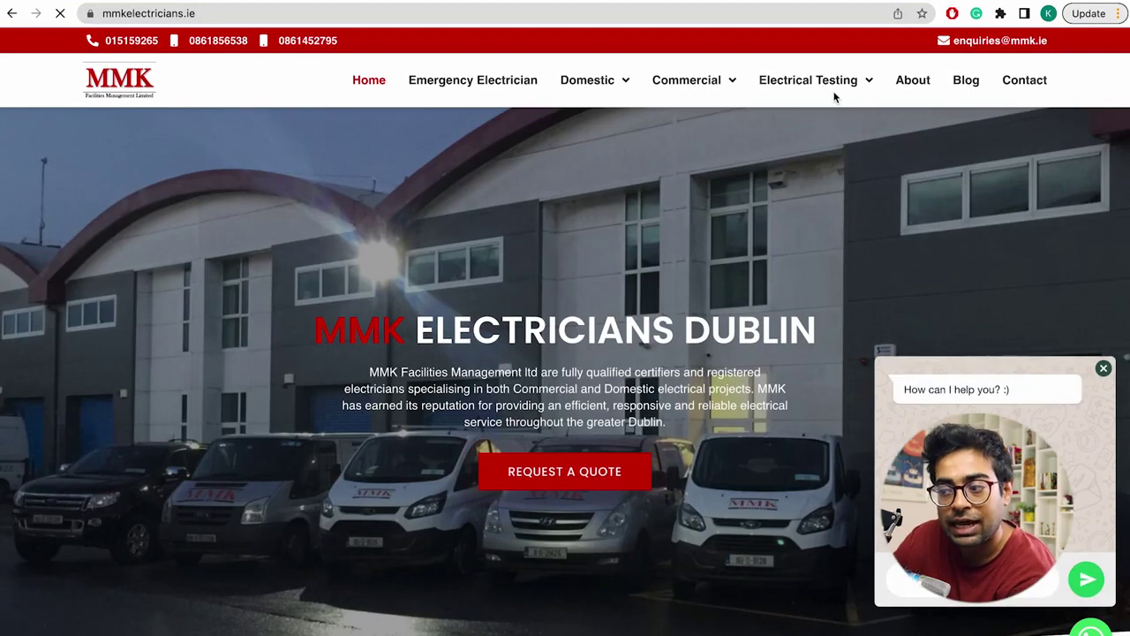
{"action": "left_click", "coordinate": [1102, 369]}
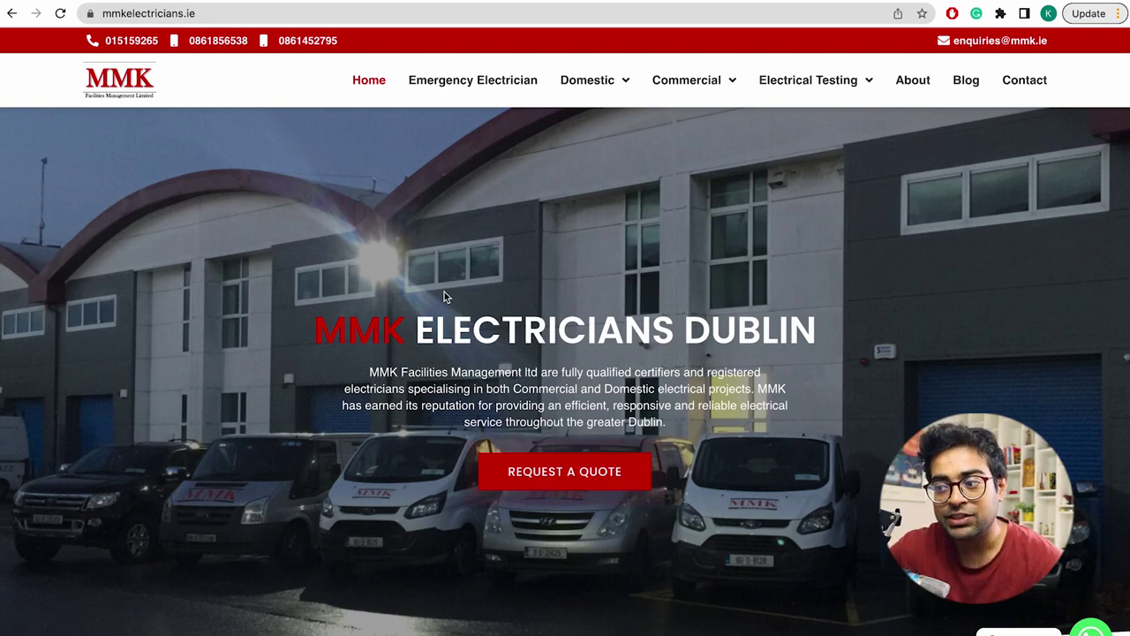
Step: Examine the MMK Electricians homepage from header to footer, including its Domestic, Commercial and Electrical Testing service pages in the site navigation
{"action": "scroll", "coordinate": [444, 292], "scroll_direction": "down", "scroll_amount": 10}
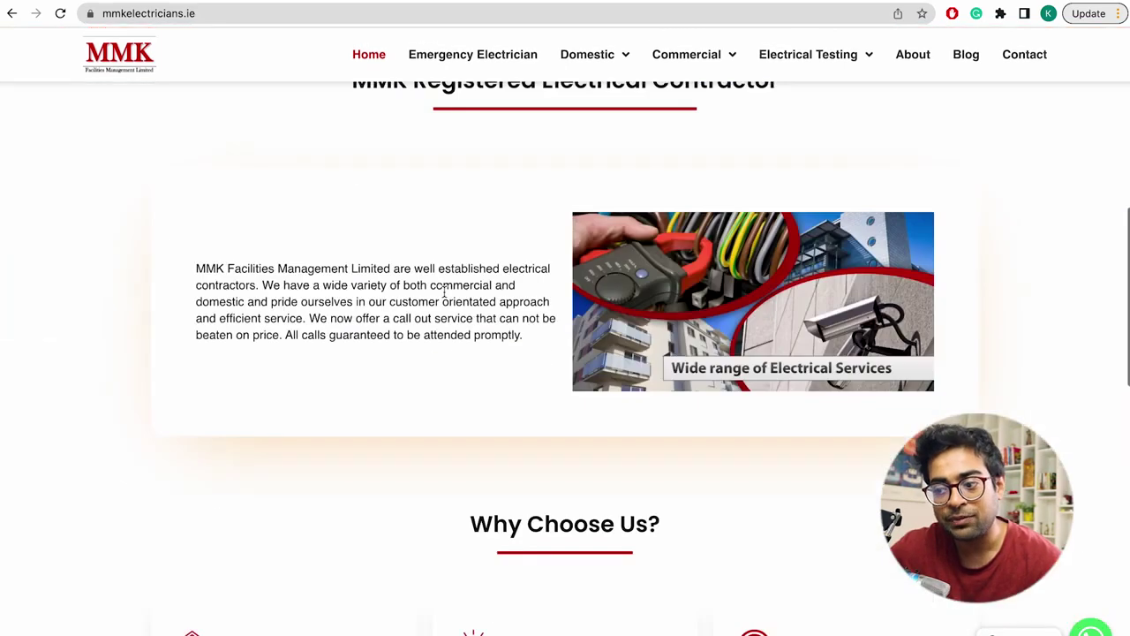
{"action": "scroll", "coordinate": [444, 297], "scroll_direction": "down", "scroll_amount": 3}
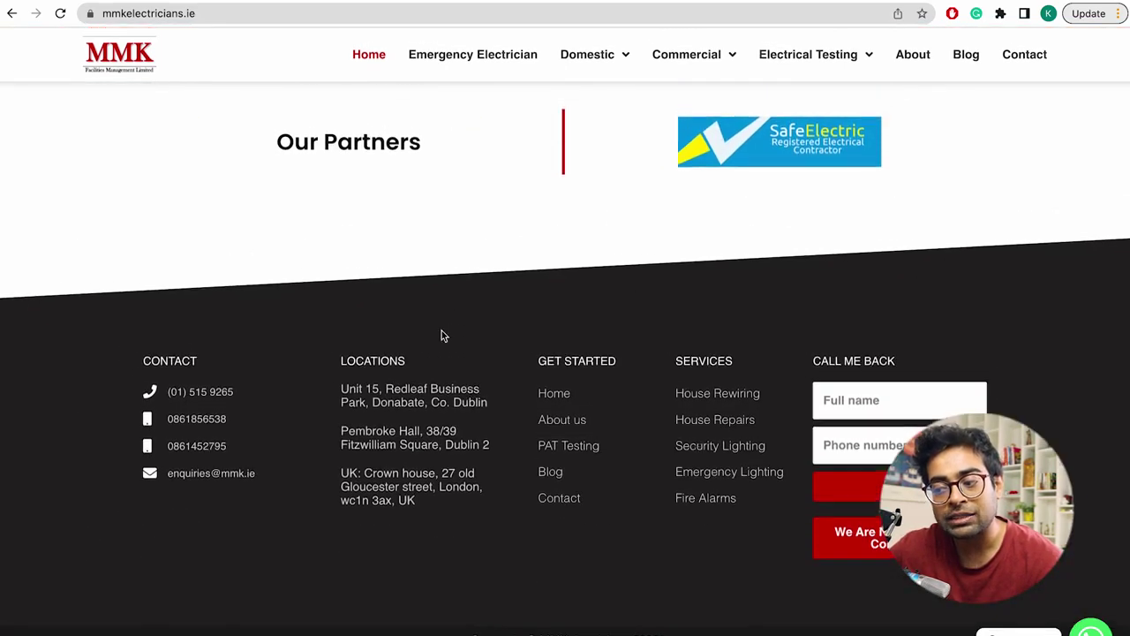
{"action": "scroll", "coordinate": [441, 330], "scroll_direction": "up", "scroll_amount": 15}
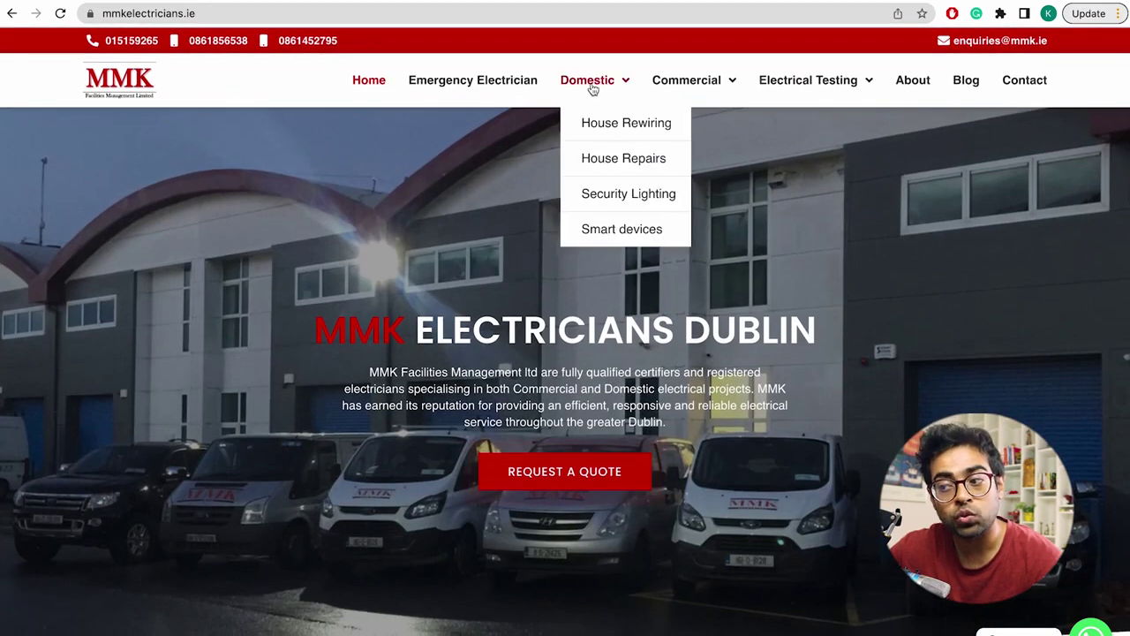
{"action": "mouse_move", "coordinate": [659, 81]}
{"action": "mouse_move", "coordinate": [852, 83]}
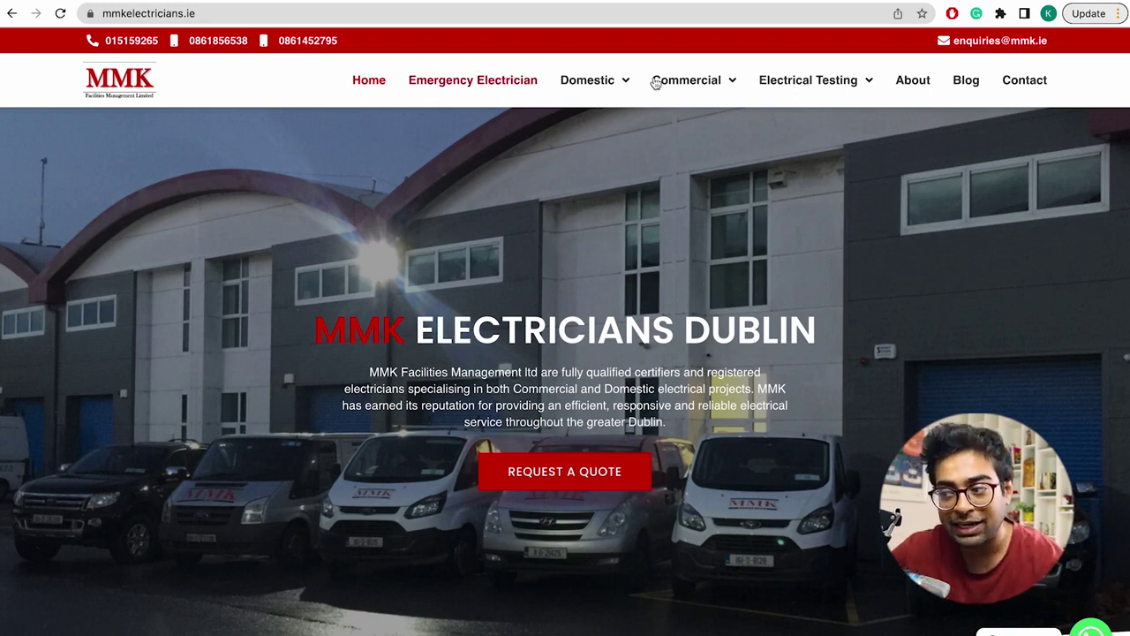
{"action": "scroll", "coordinate": [1033, 78], "scroll_direction": "down", "scroll_amount": 20}
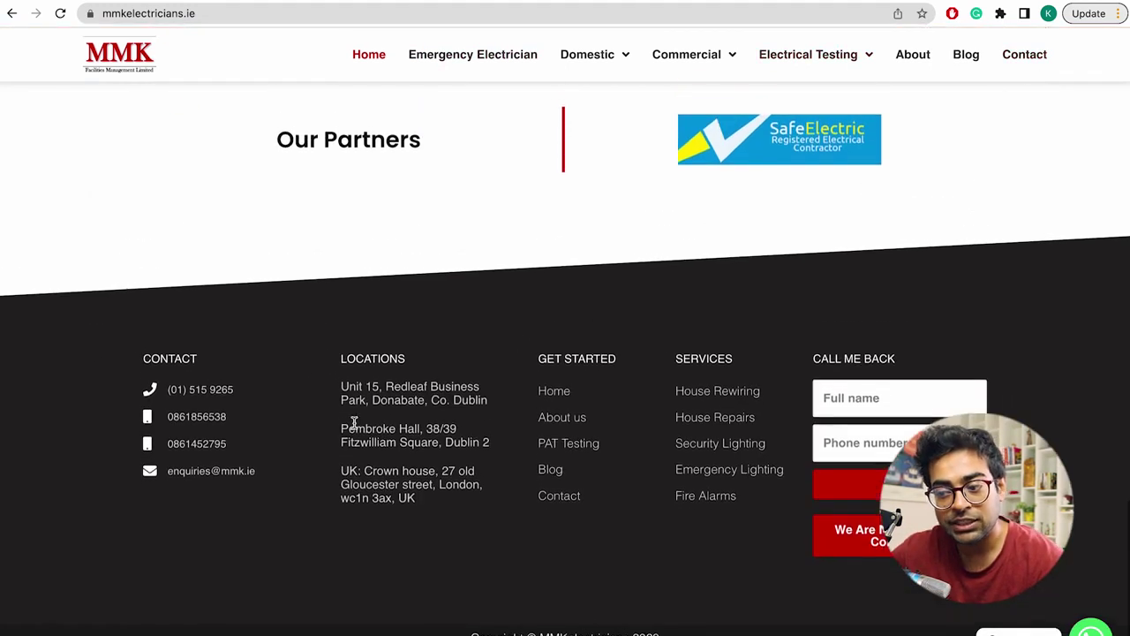
{"action": "scroll", "coordinate": [625, 484], "scroll_direction": "up", "scroll_amount": 20}
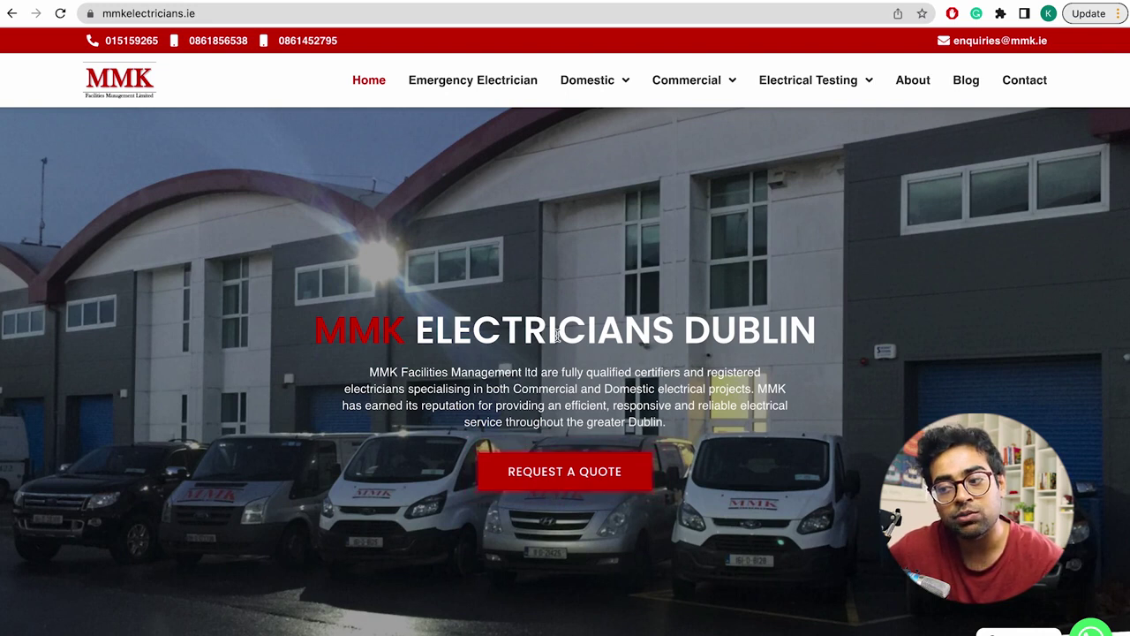
Step: Open the site's Emergency Electrician page and examine its heading and call-out service text
{"action": "left_click", "coordinate": [452, 82]}
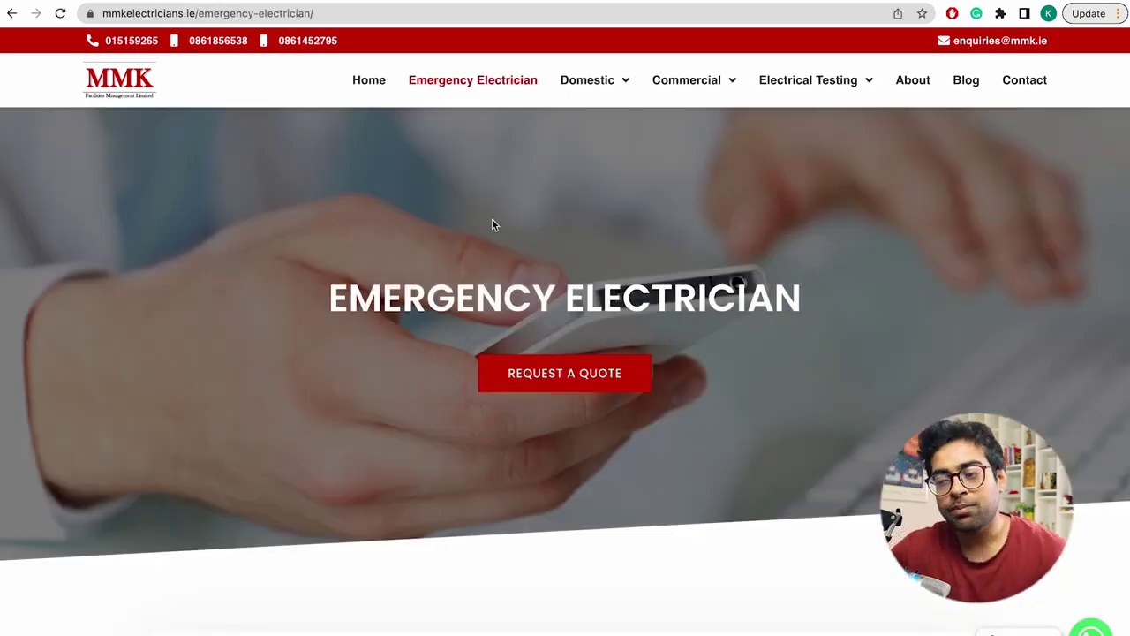
{"action": "scroll", "coordinate": [560, 260], "scroll_direction": "down", "scroll_amount": 15}
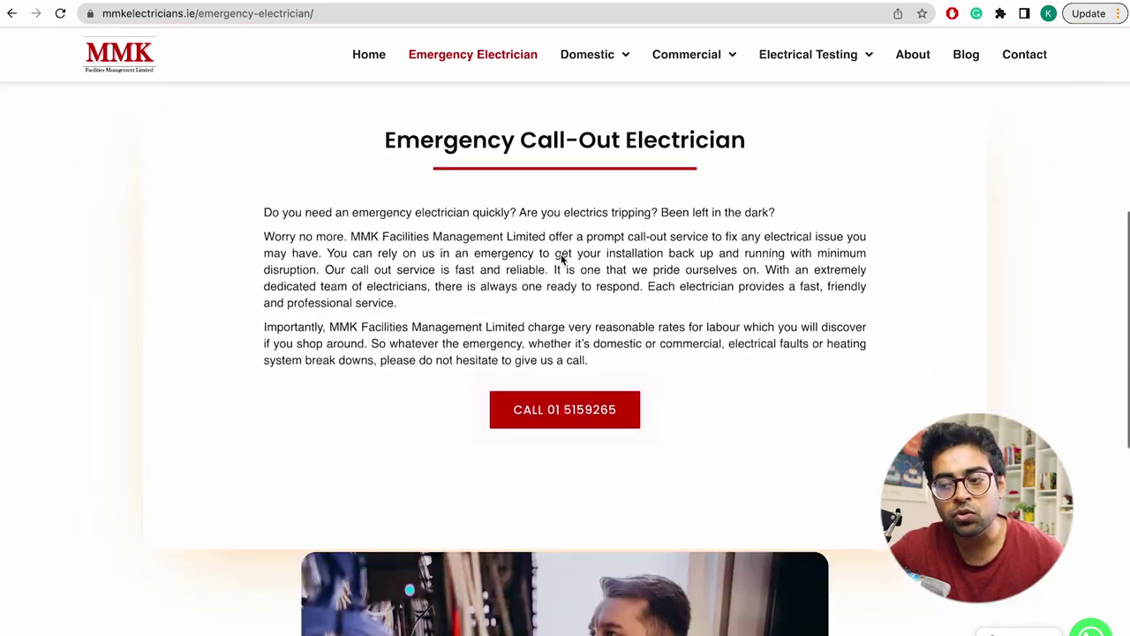
{"action": "scroll", "coordinate": [560, 256], "scroll_direction": "up", "scroll_amount": 15}
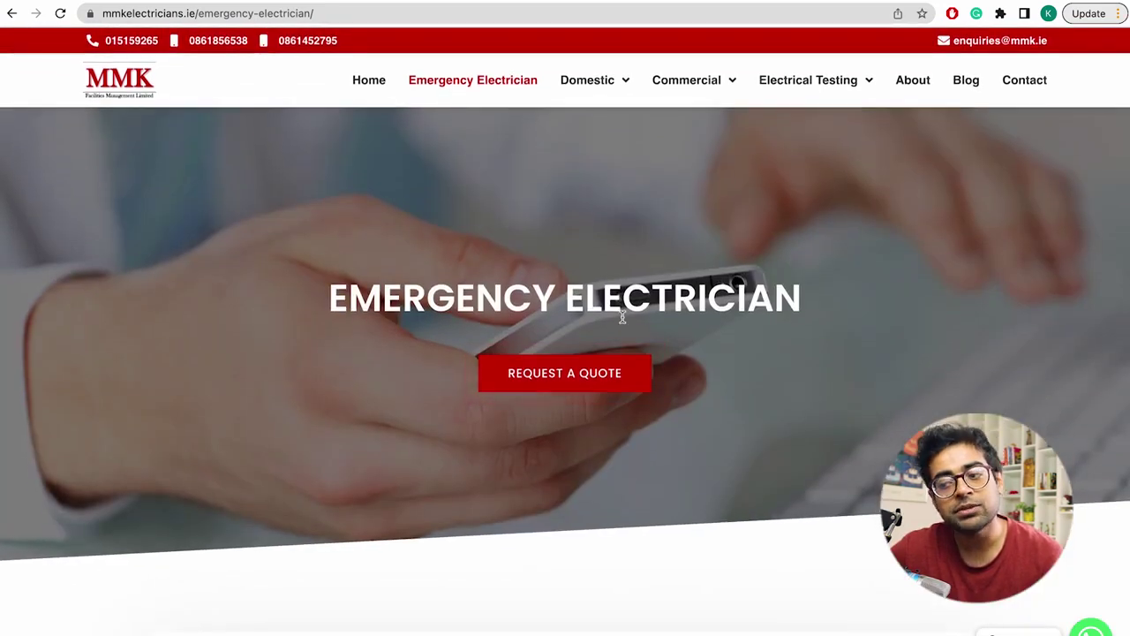
{"action": "triple_click", "coordinate": [622, 318]}
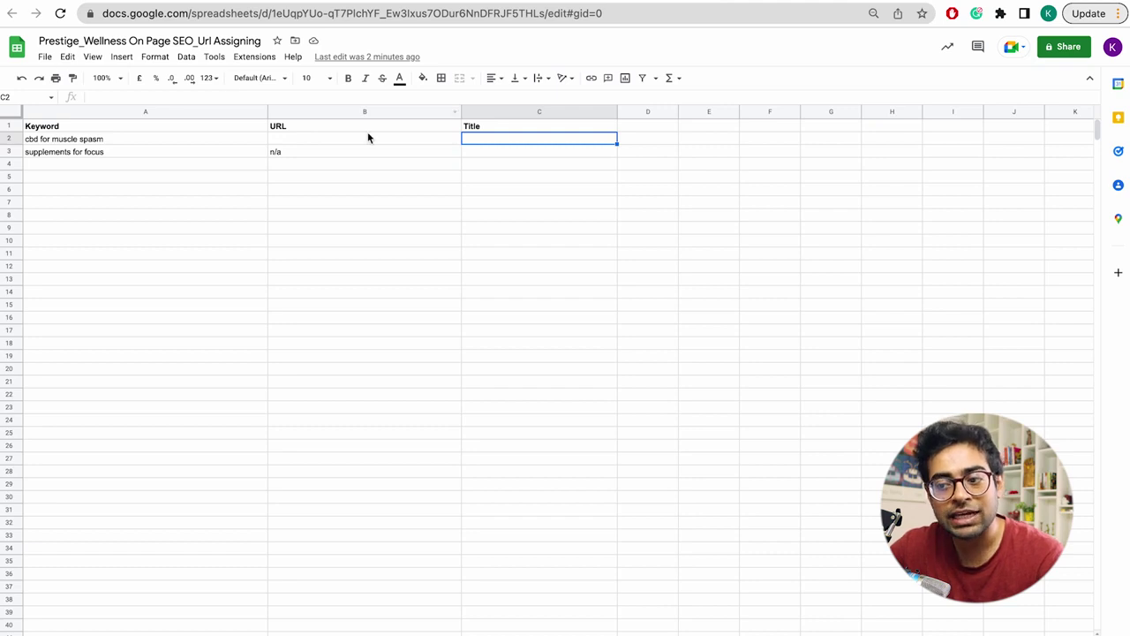
Step: Return to the Prestige_Wellness URL assigning spreadsheet and select the empty URL cell B2 for "cbd for muscle spasm"
{"action": "left_click", "coordinate": [283, 139]}
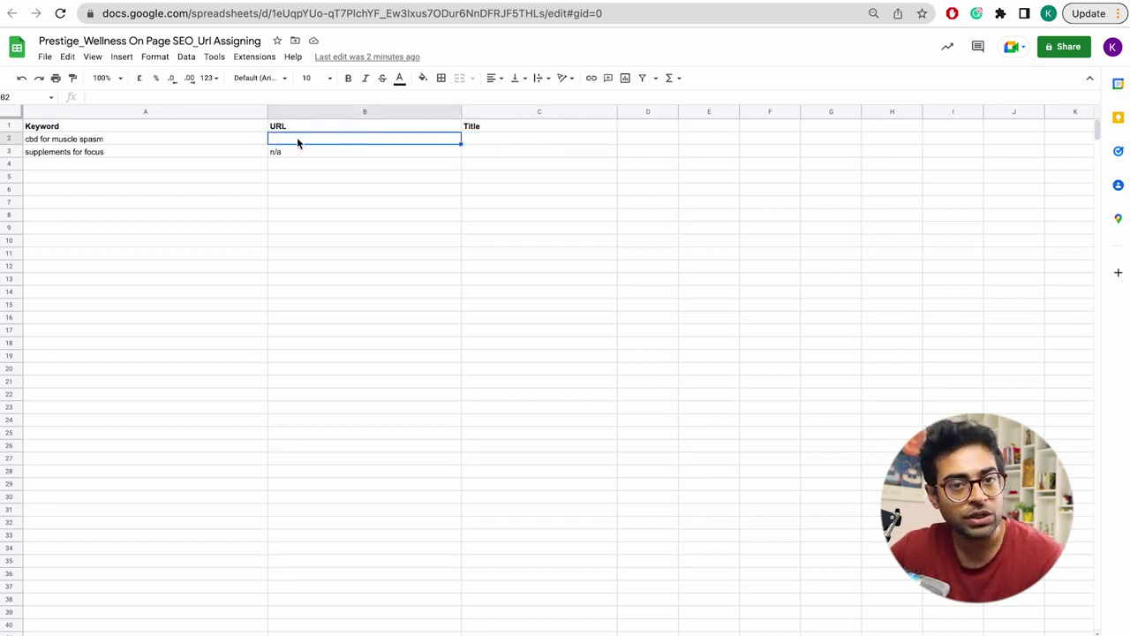